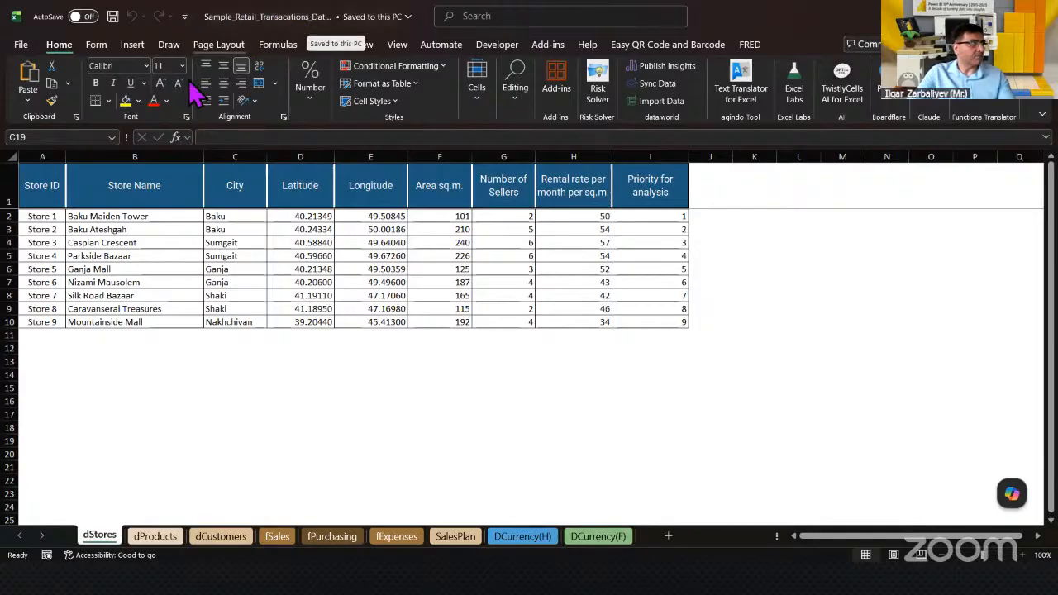
Review the dStores, dProducts and dCustomers sheets of the retail transactions workbook
left_click(154, 537)
left_click(104, 539)
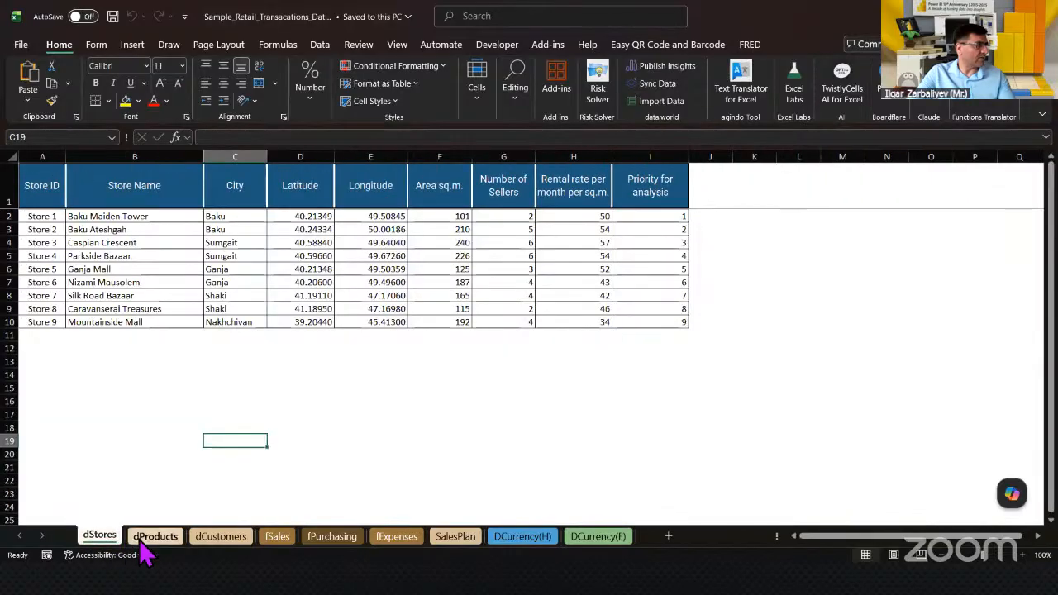
left_click(147, 546)
left_click(227, 542)
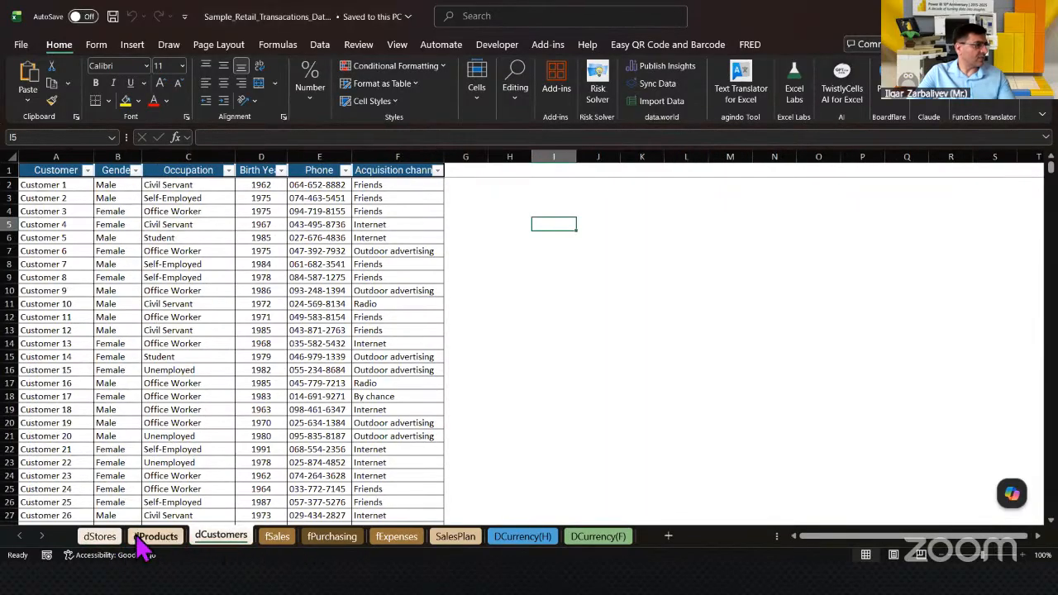
Examine the fSales sheet, focusing on its Date and Shipping Date columns
left_click(278, 542)
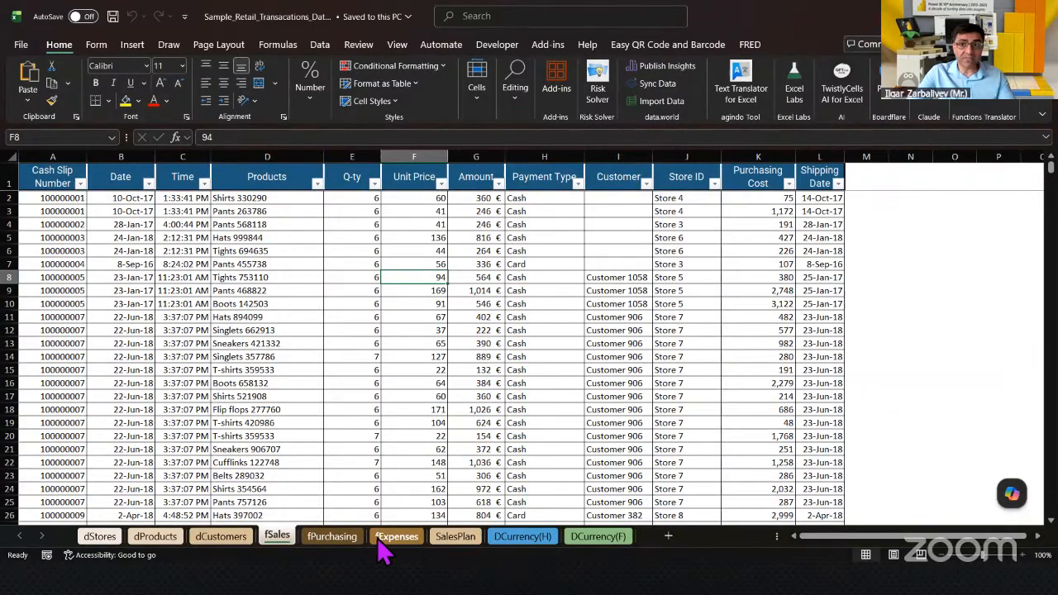
left_click(235, 537)
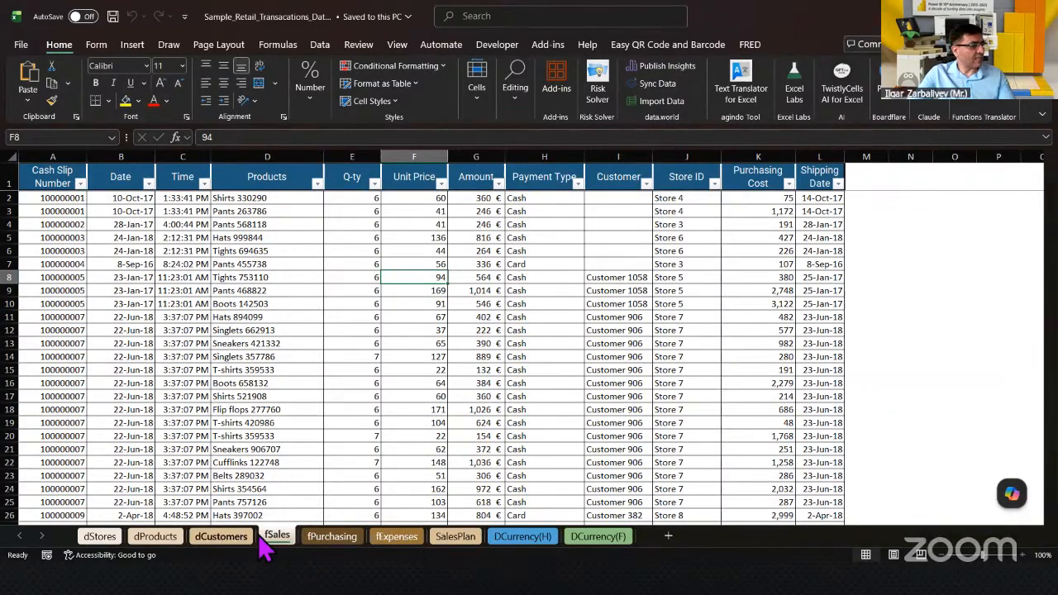
left_click(278, 537)
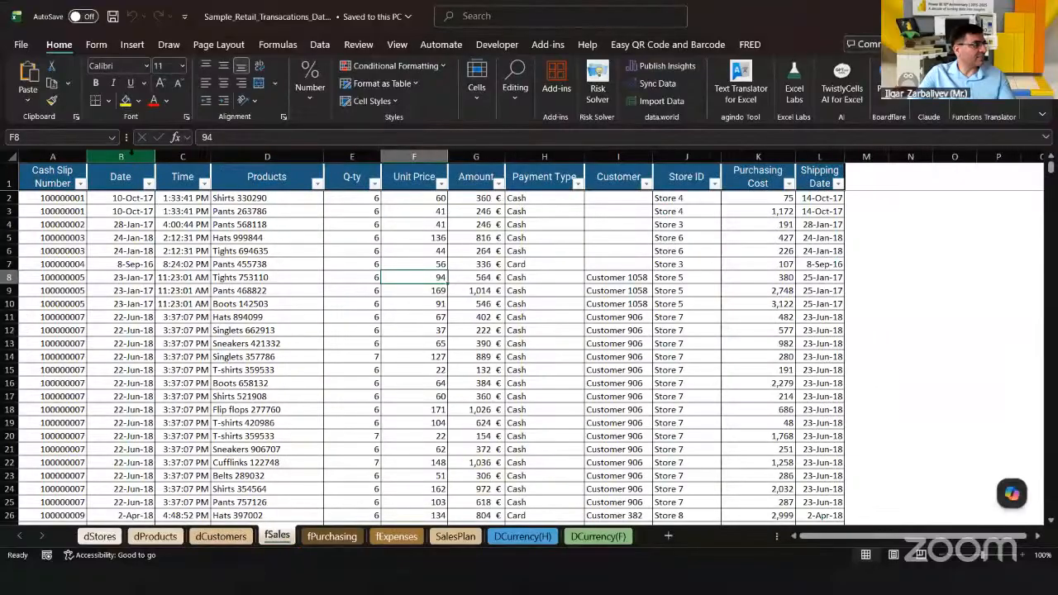
left_click(130, 153)
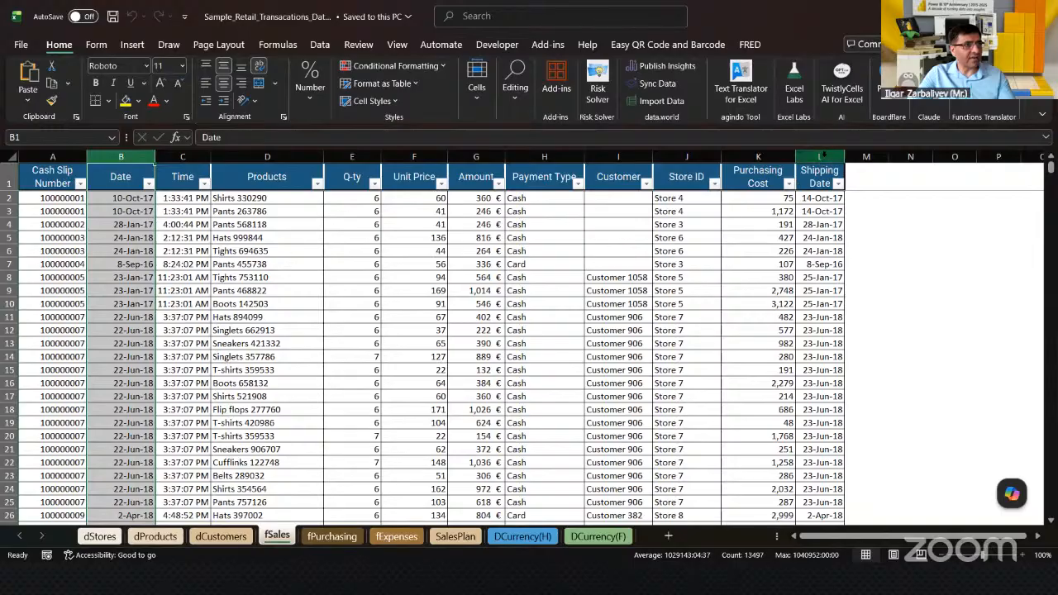
left_click(823, 155)
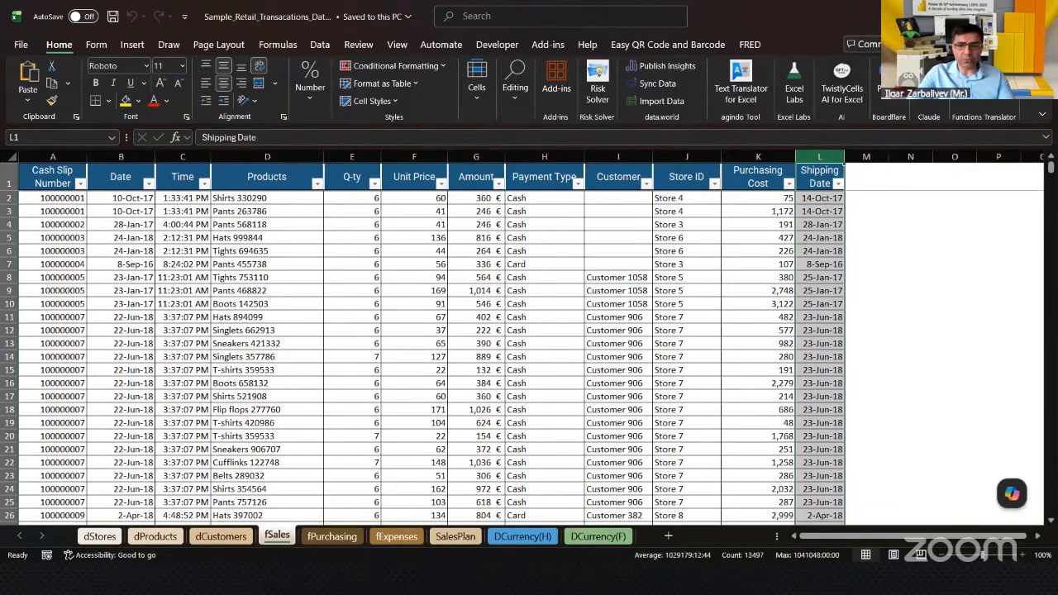
Switch to the Client Segmentation Completed report in Power BI Desktop and examine monthly sales shares of New and Constant clients around August to October 2017
key("alt+Tab")
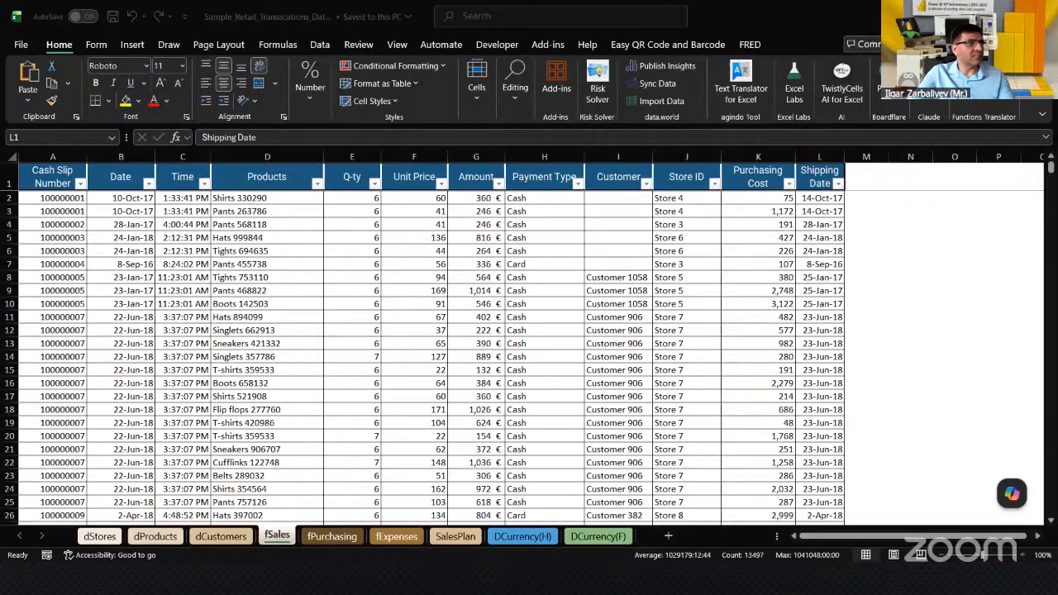
key("alt+Tab")
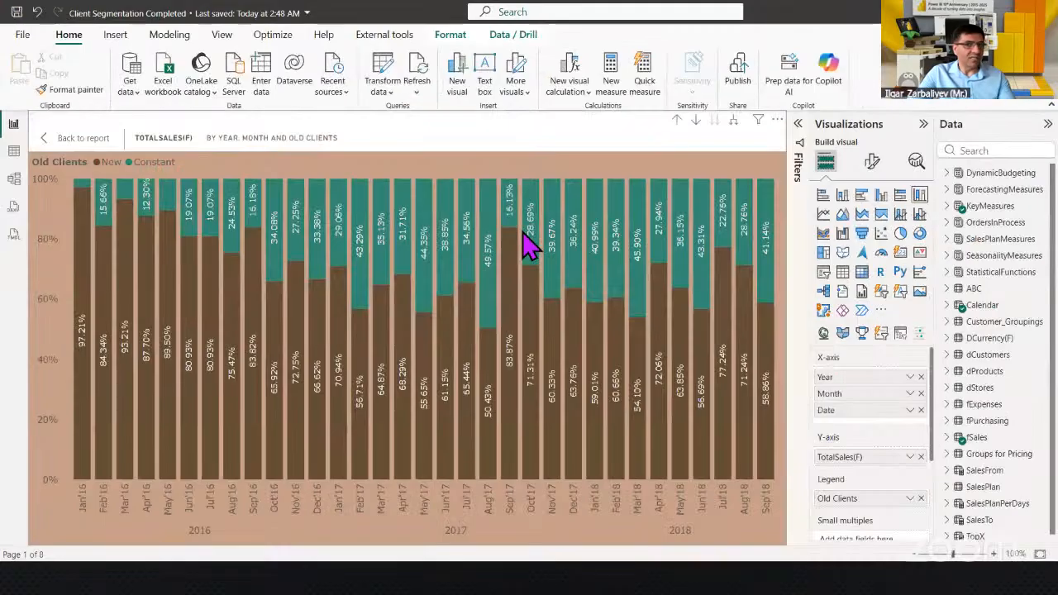
mouse_move(527, 243)
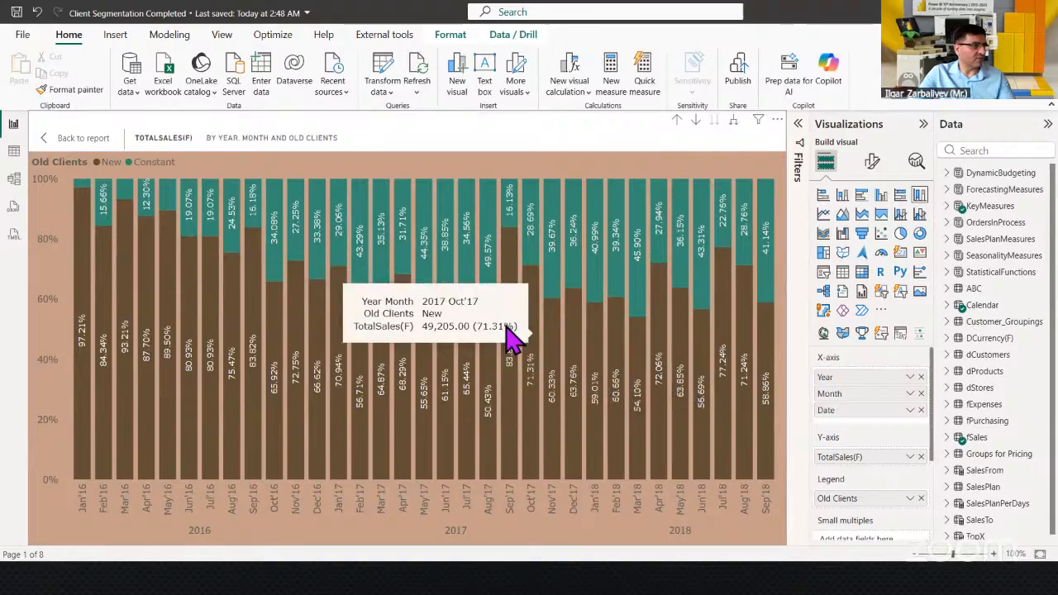
mouse_move(489, 285)
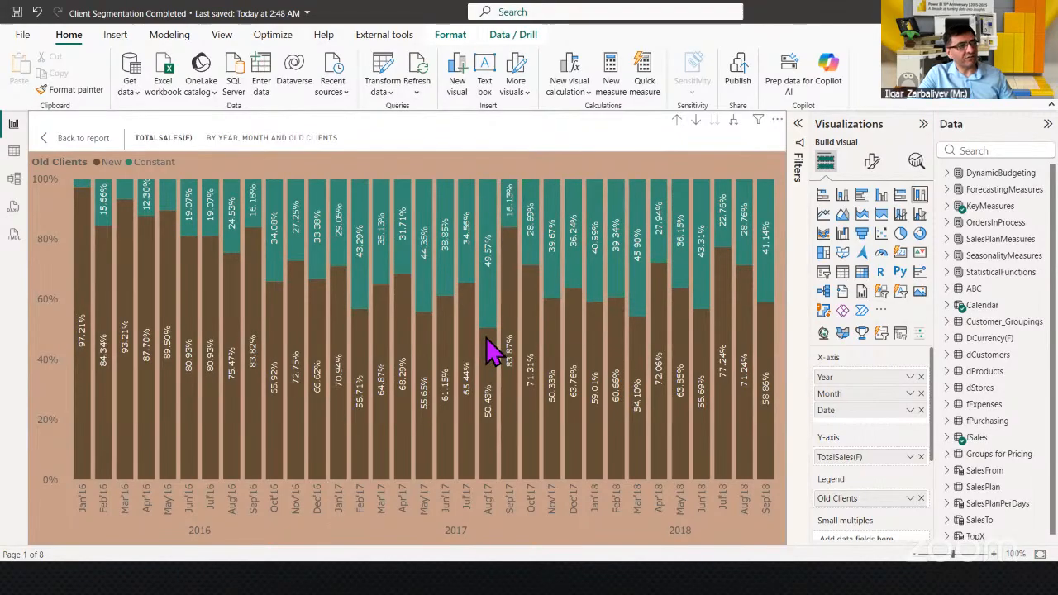
mouse_move(491, 351)
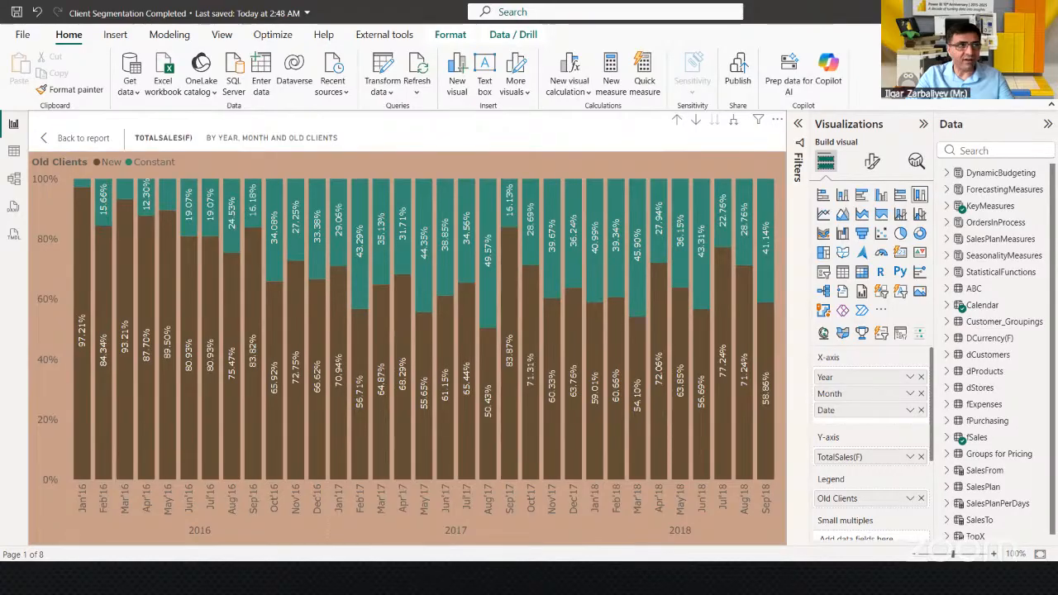
Minimize the other windows and maximize the Client Segmentation Study File in Power BI Desktop
key("alt+Tab")
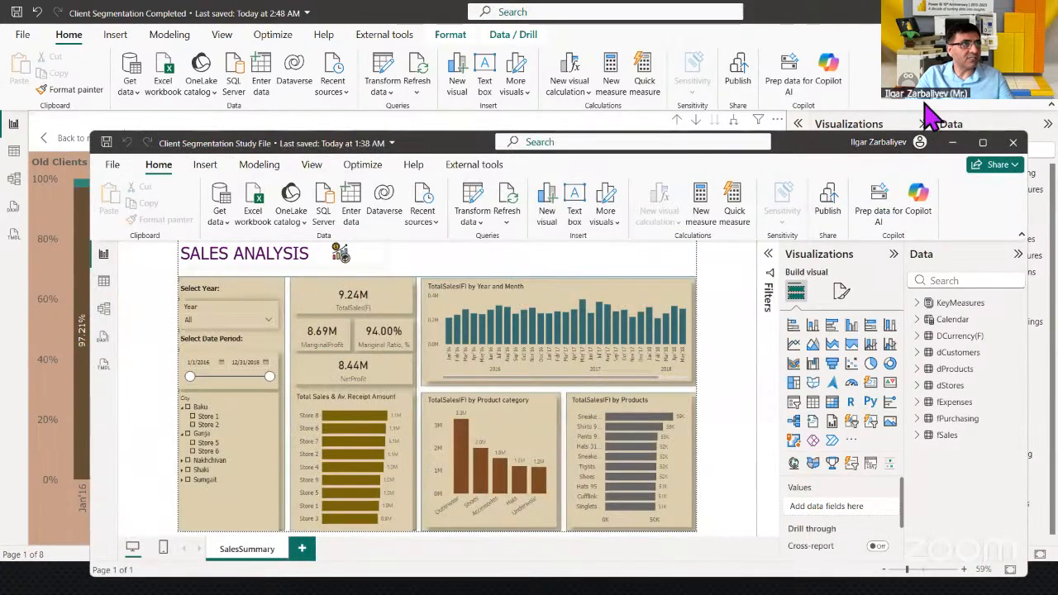
left_click(808, 10)
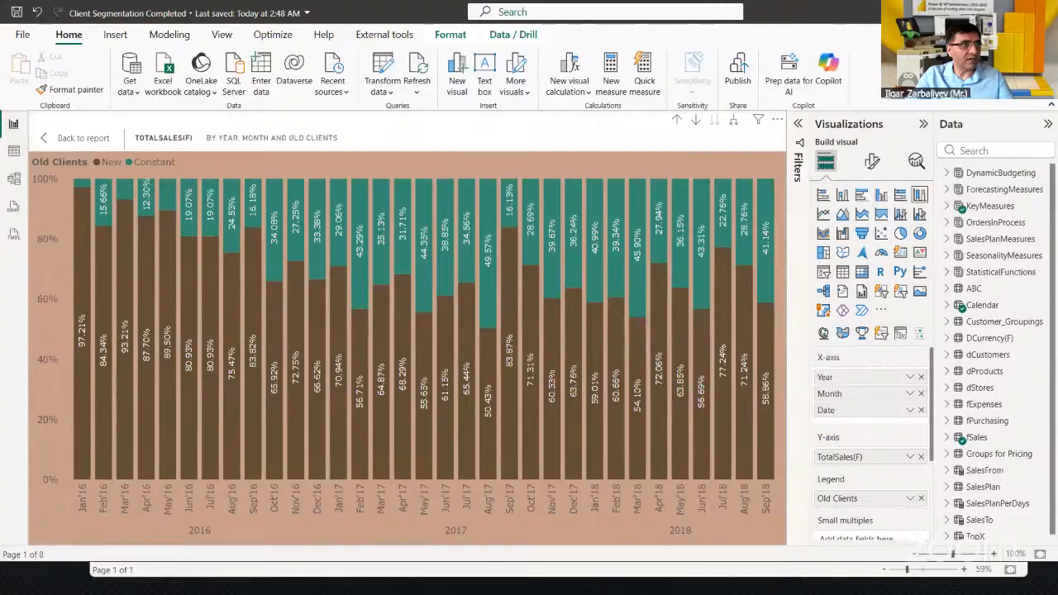
left_click(982, 12)
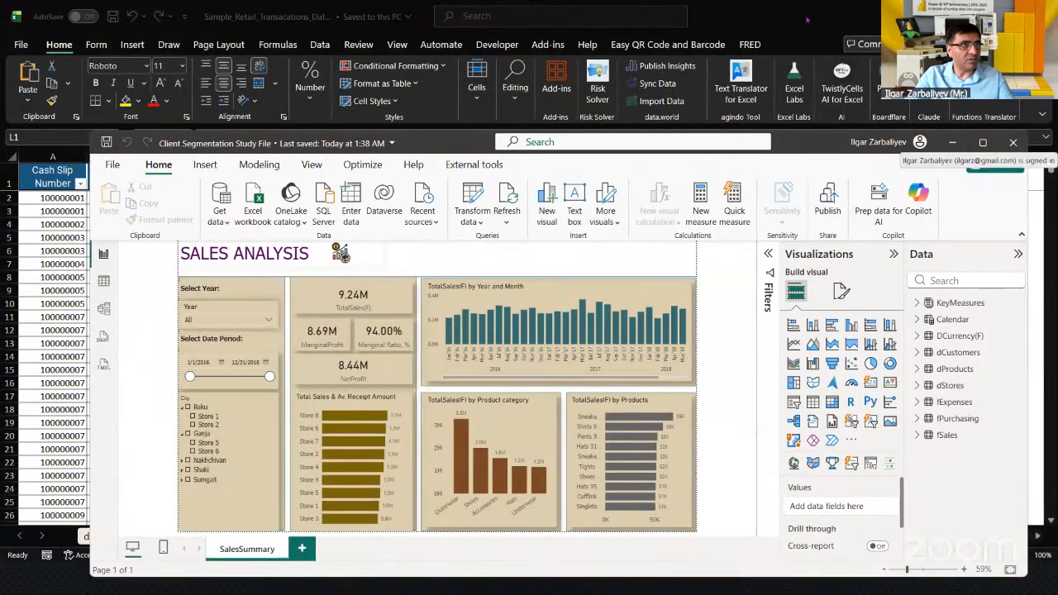
key("alt+Tab")
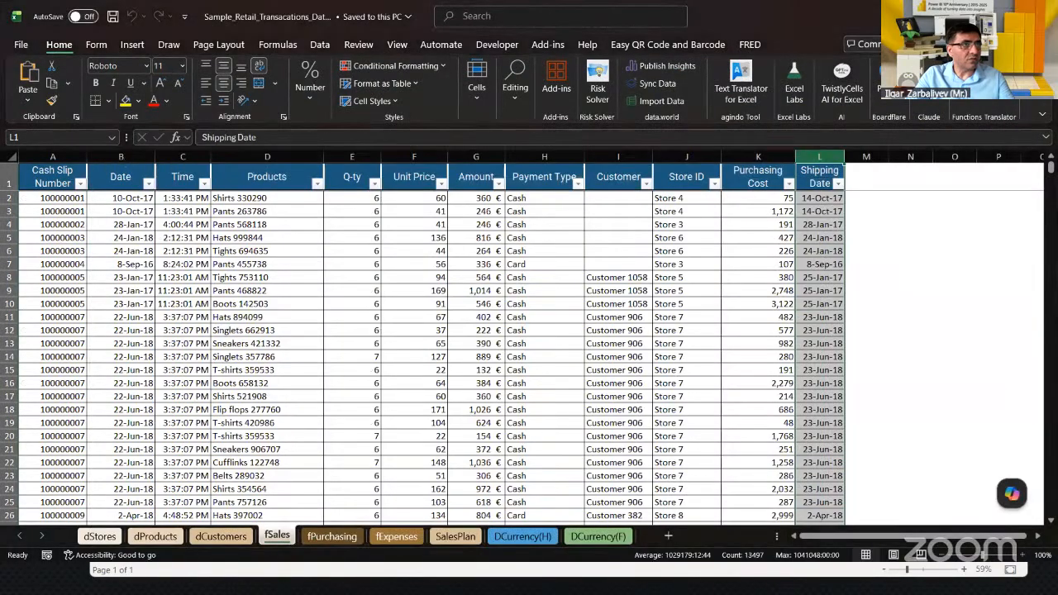
left_click(981, 14)
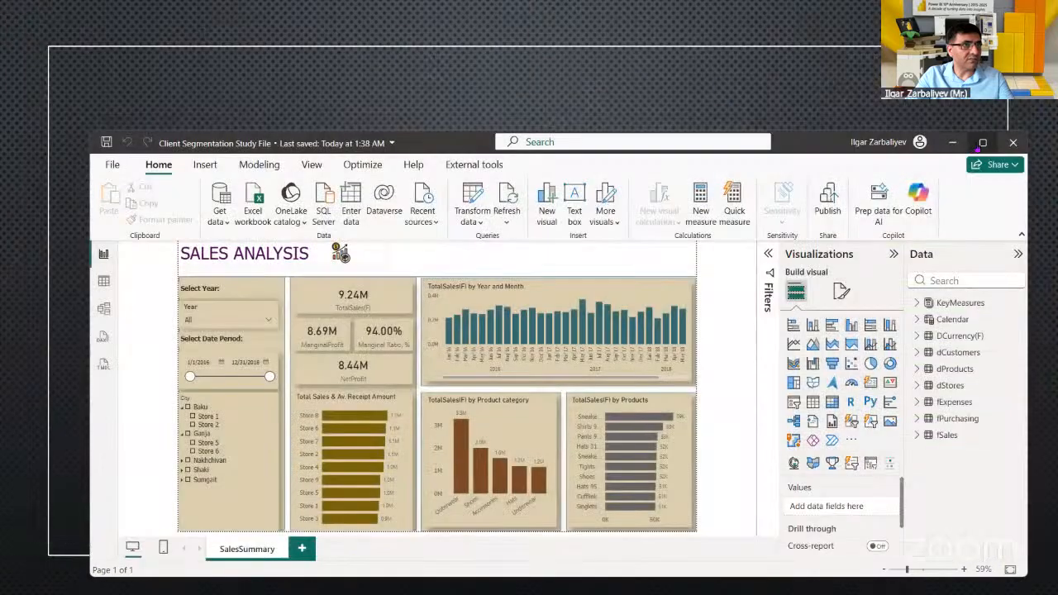
left_click(981, 142)
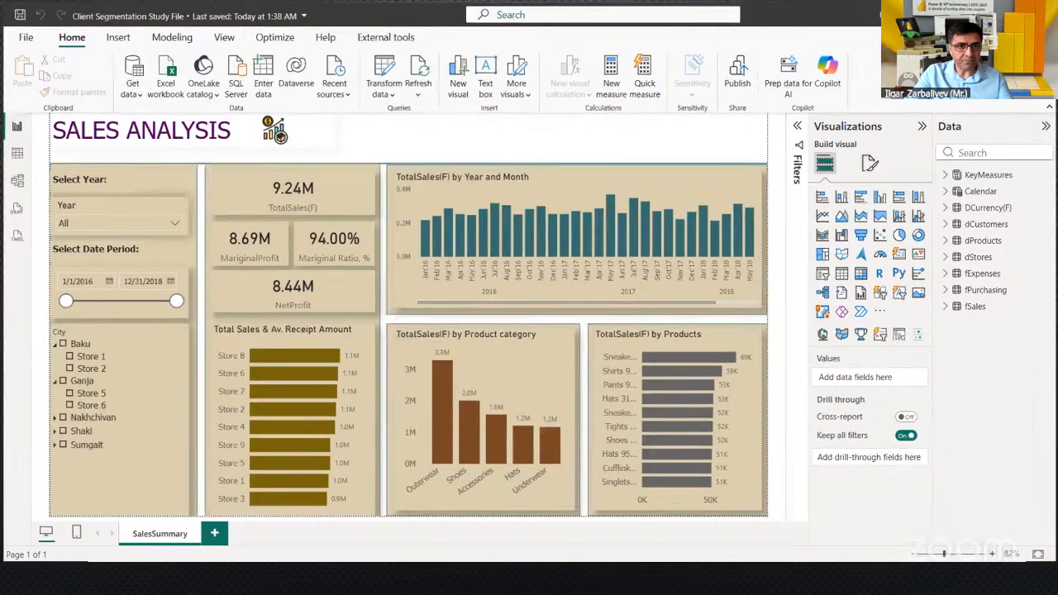
Check the VI Session Steps document in Word and return to the Client Segmentation Study File in Power BI Desktop
key("super+d")
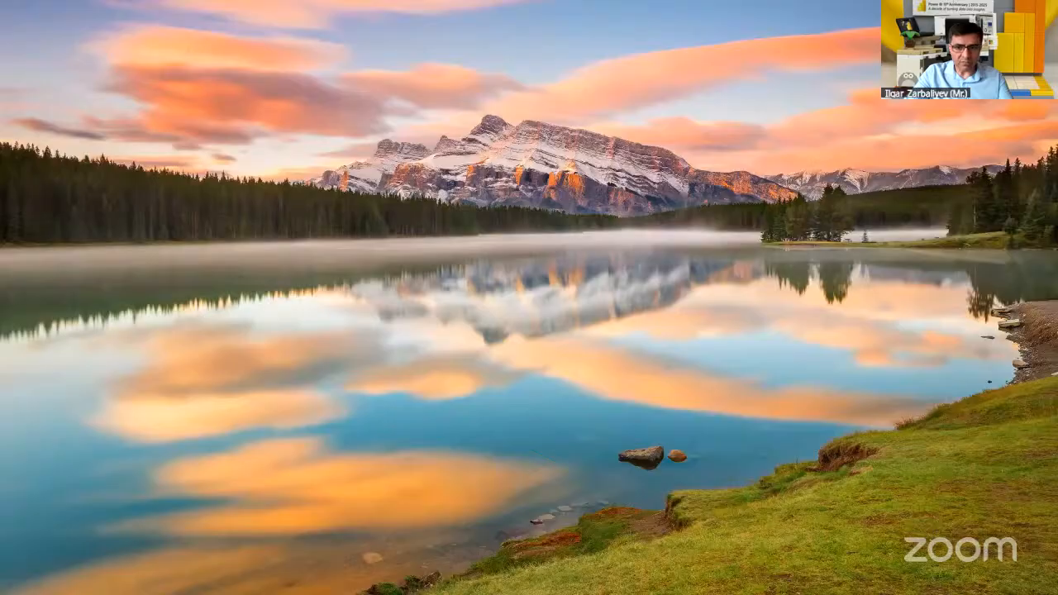
key("super+d")
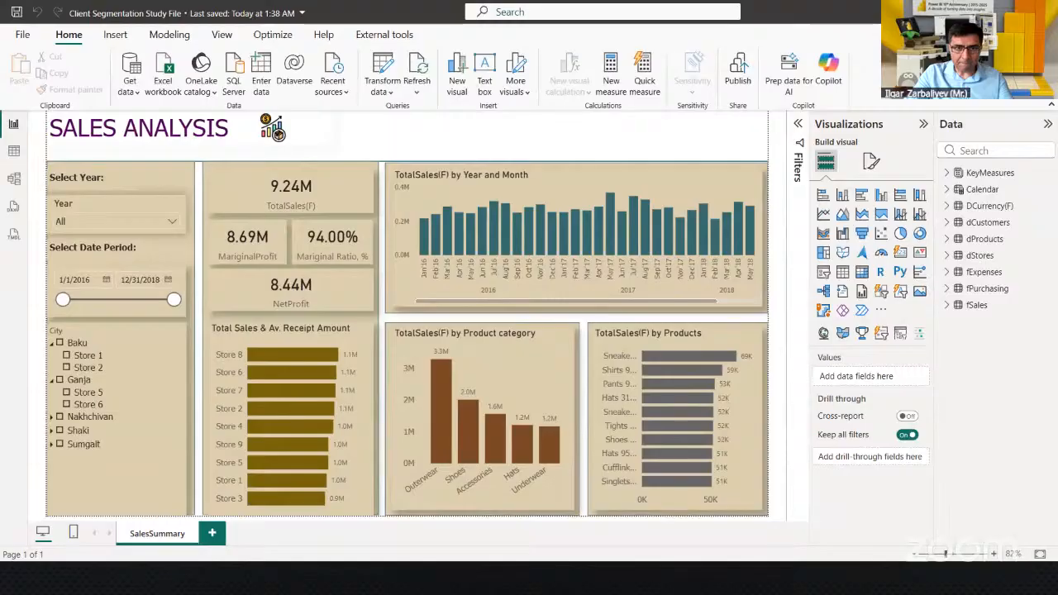
key("alt+Tab")
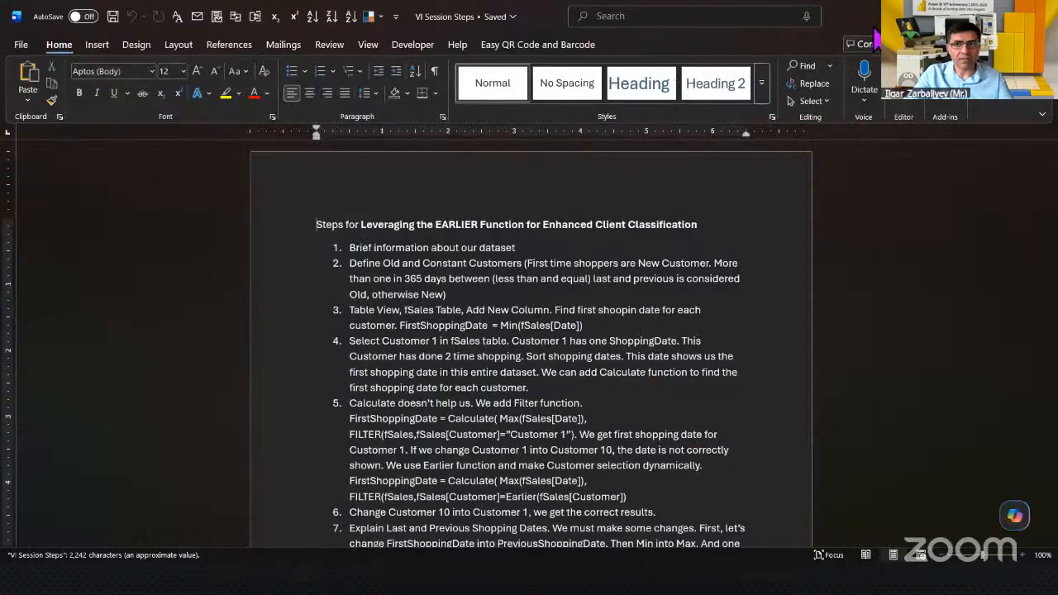
key("alt+Tab")
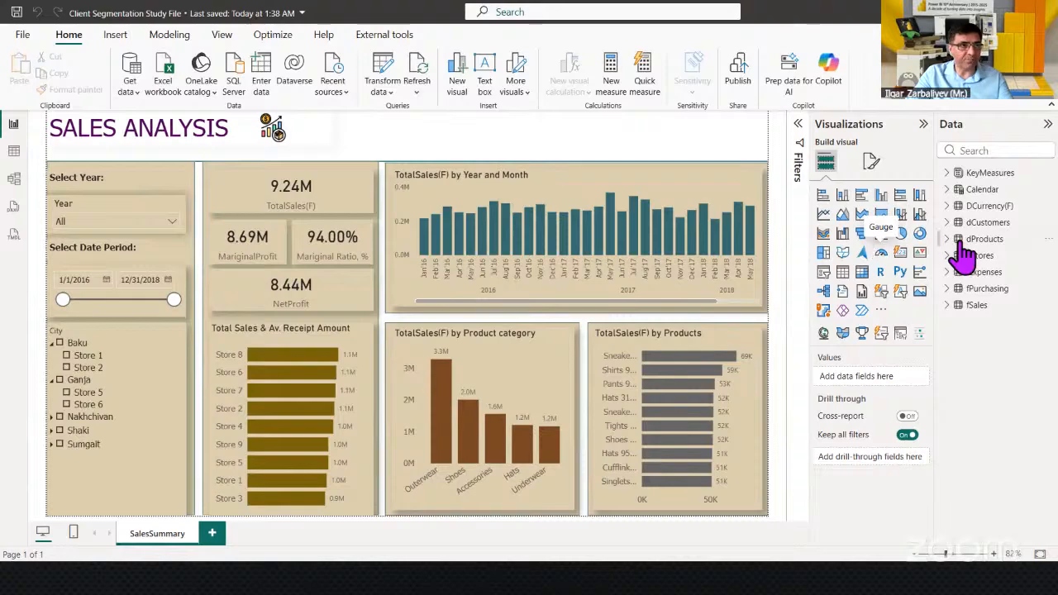
View the fSales table's data, including its Shipping Date column
left_click(20, 152)
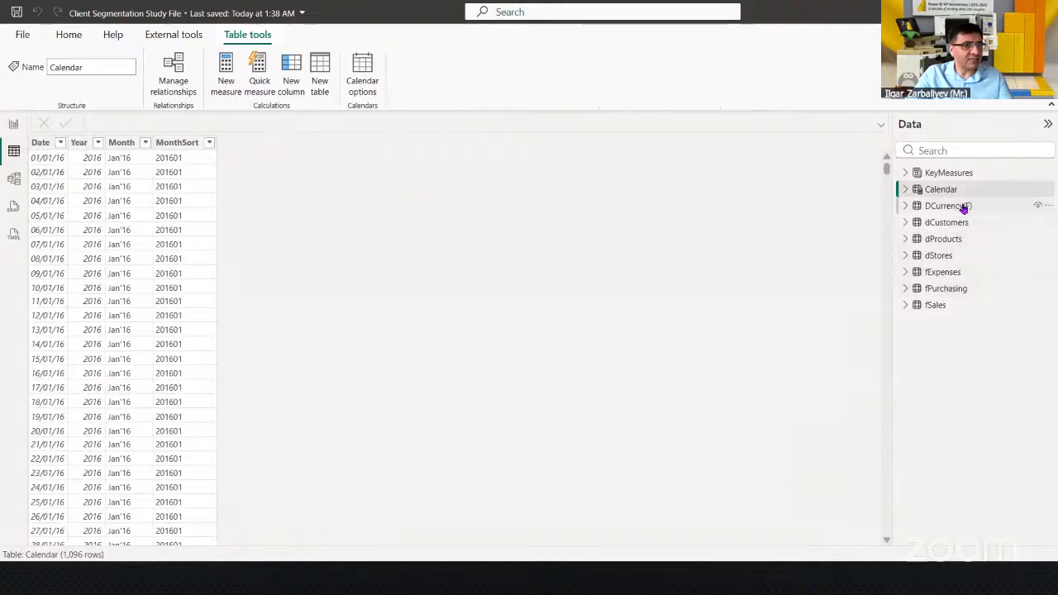
left_click(939, 305)
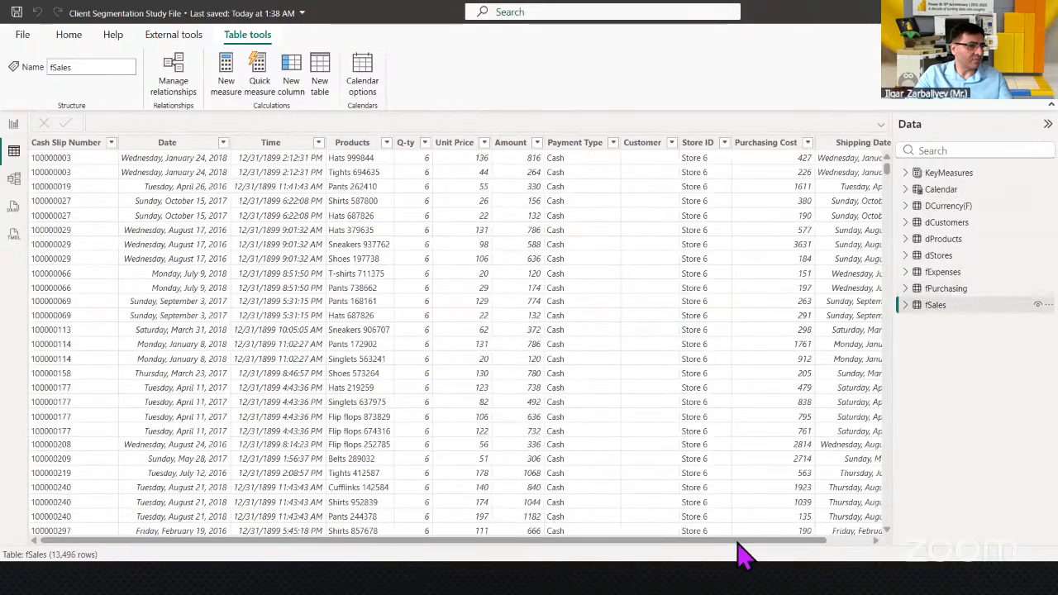
left_click_drag(737, 542, 986, 542)
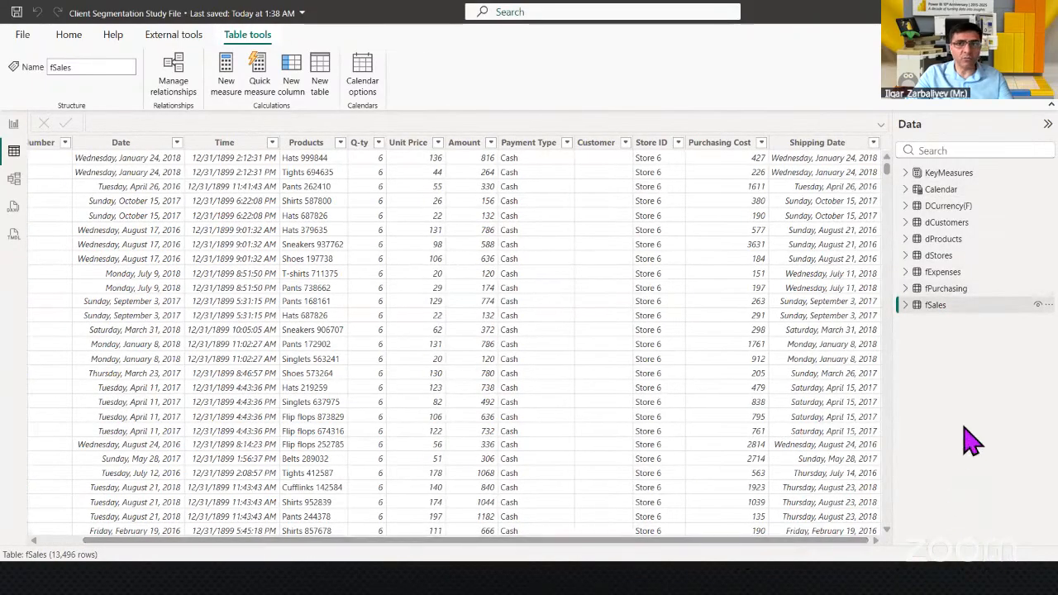
Open the Power Query Editor from the report, maximize it, and select the Excel workbook in the data source settings
left_click(15, 124)
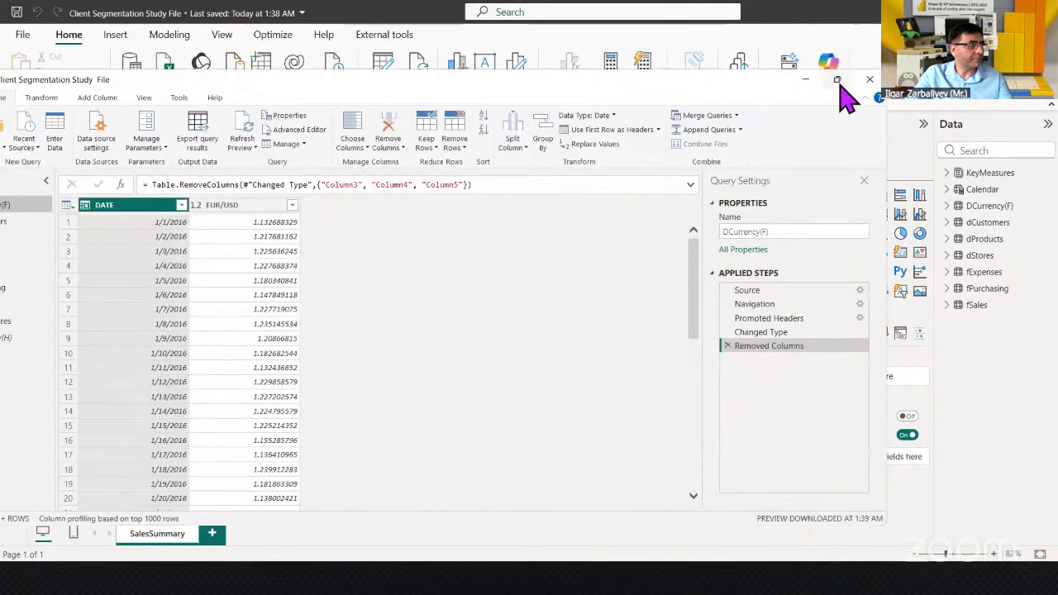
left_click(836, 79)
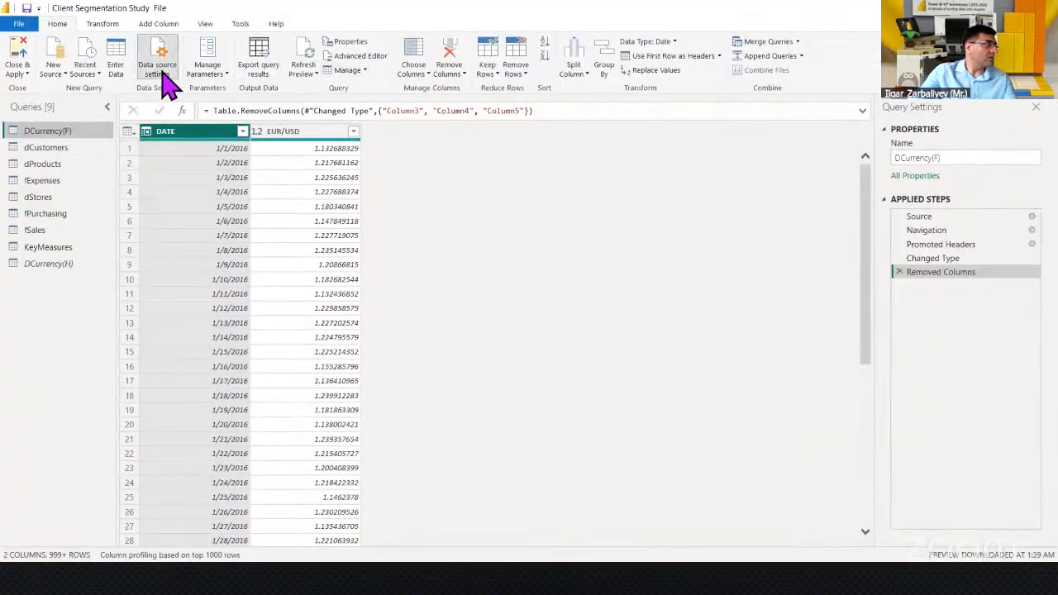
left_click(165, 71)
left_click(149, 65)
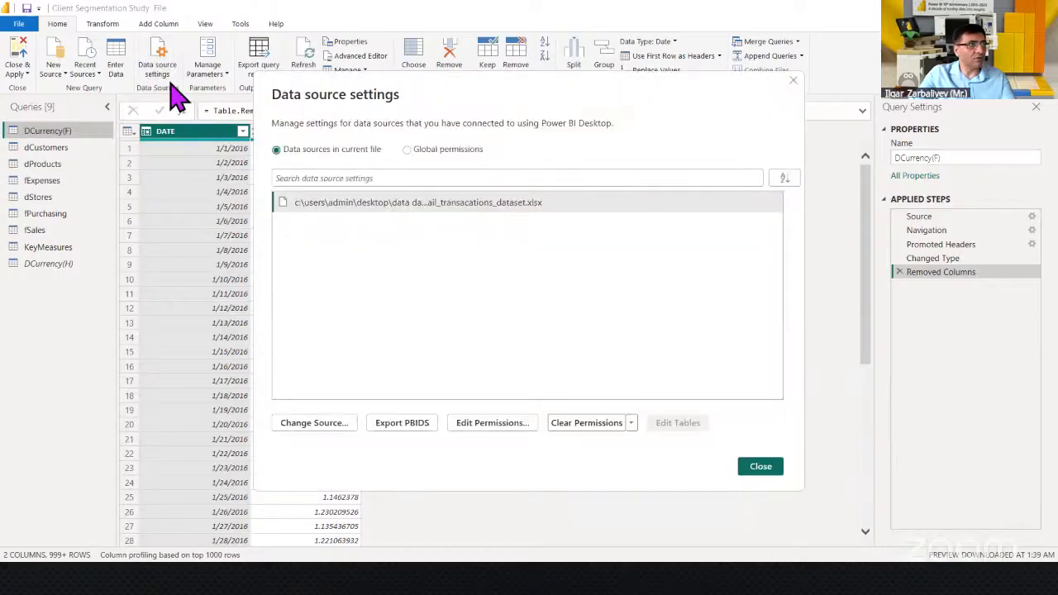
left_click(396, 206)
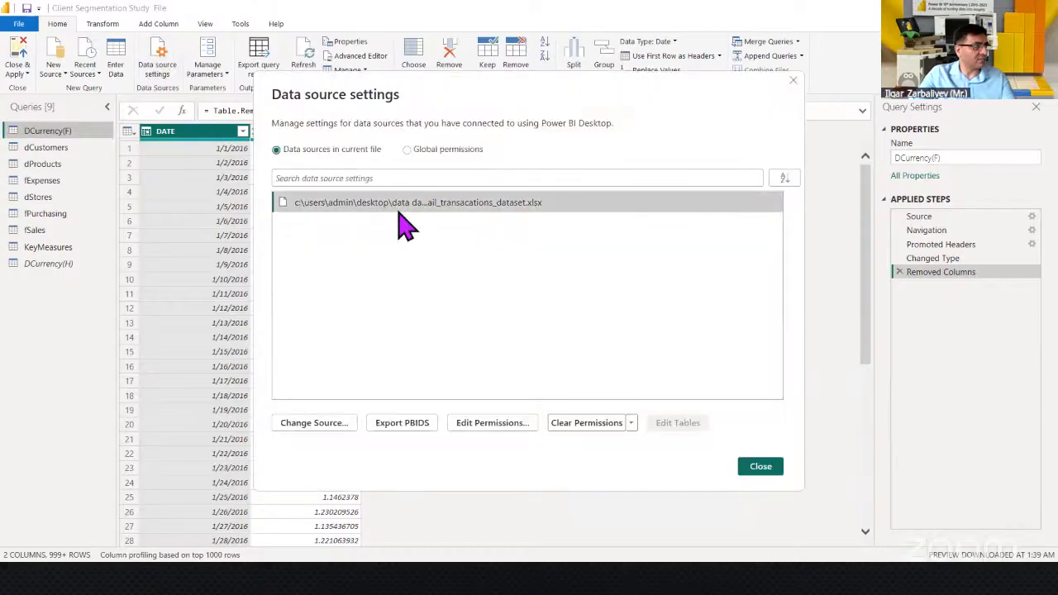
Change the data source to the Sample_Retail_Transacations_Dataset workbook in the Session VI - July 20, 2026 folder and refresh the query preview
left_click(317, 424)
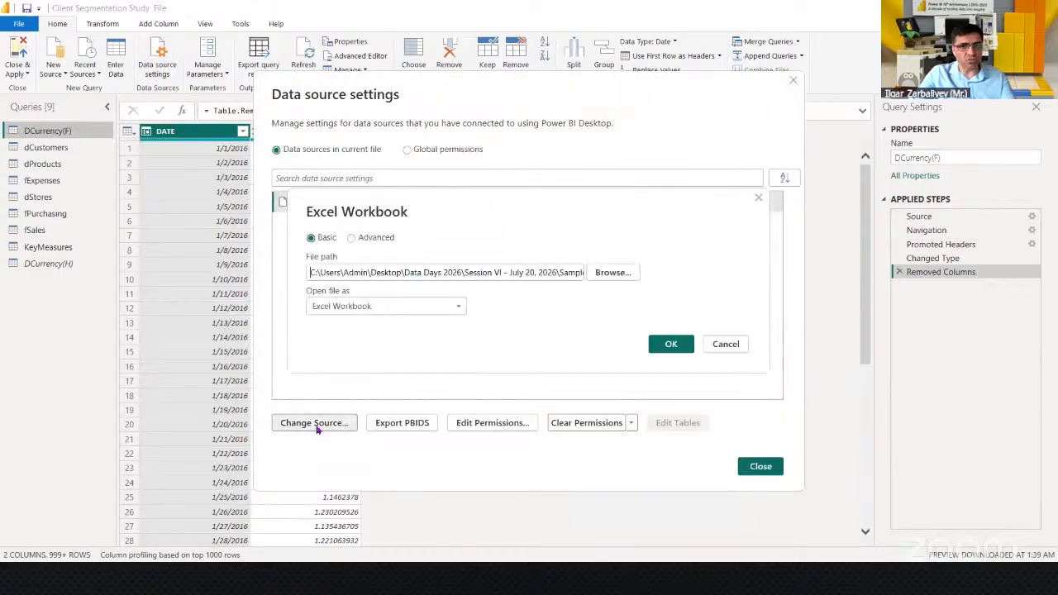
left_click(615, 272)
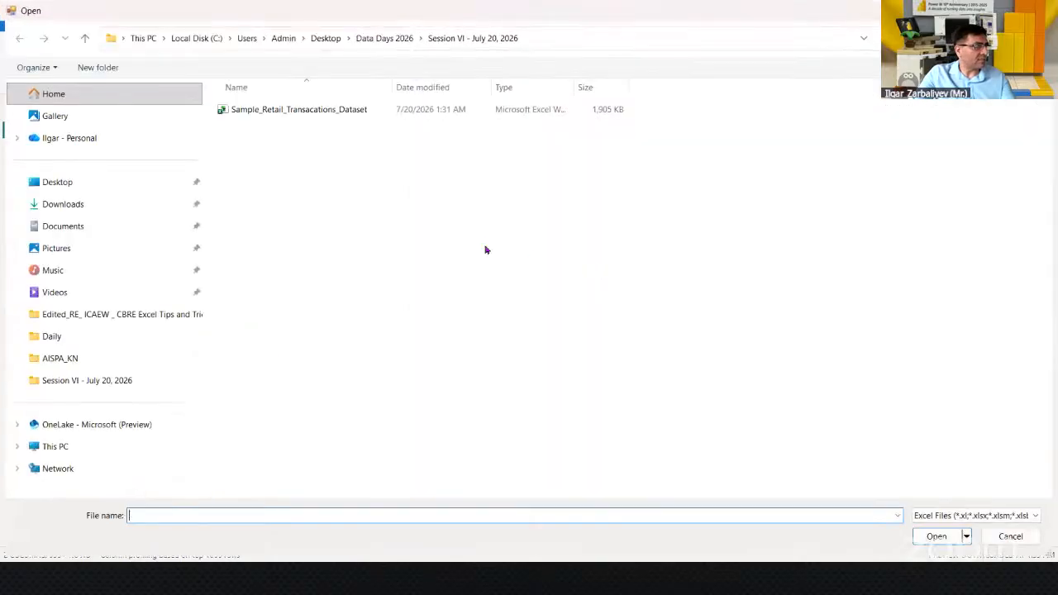
left_click(286, 109)
left_click(936, 536)
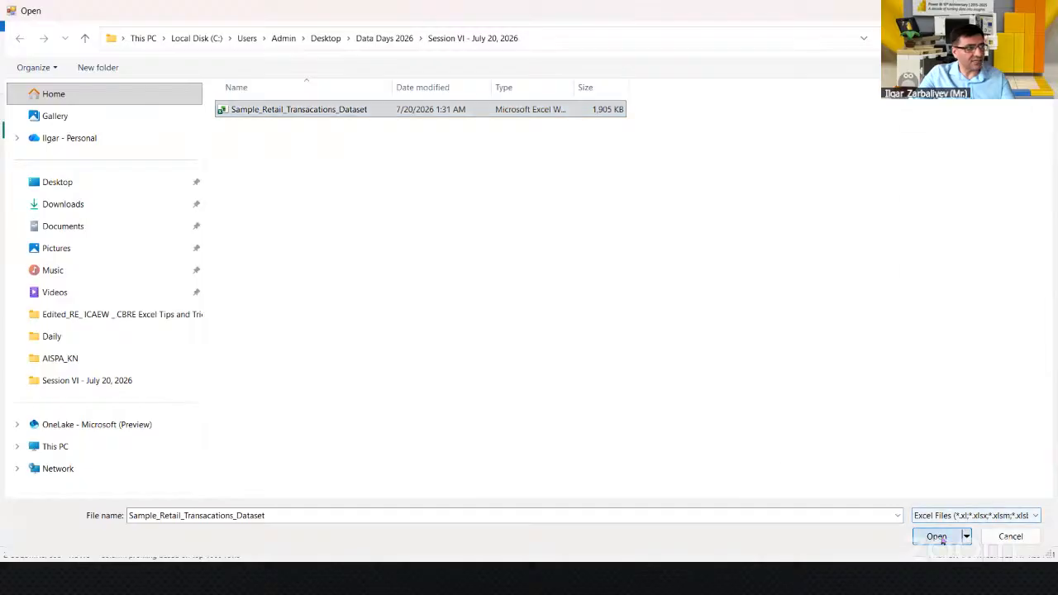
left_click(671, 345)
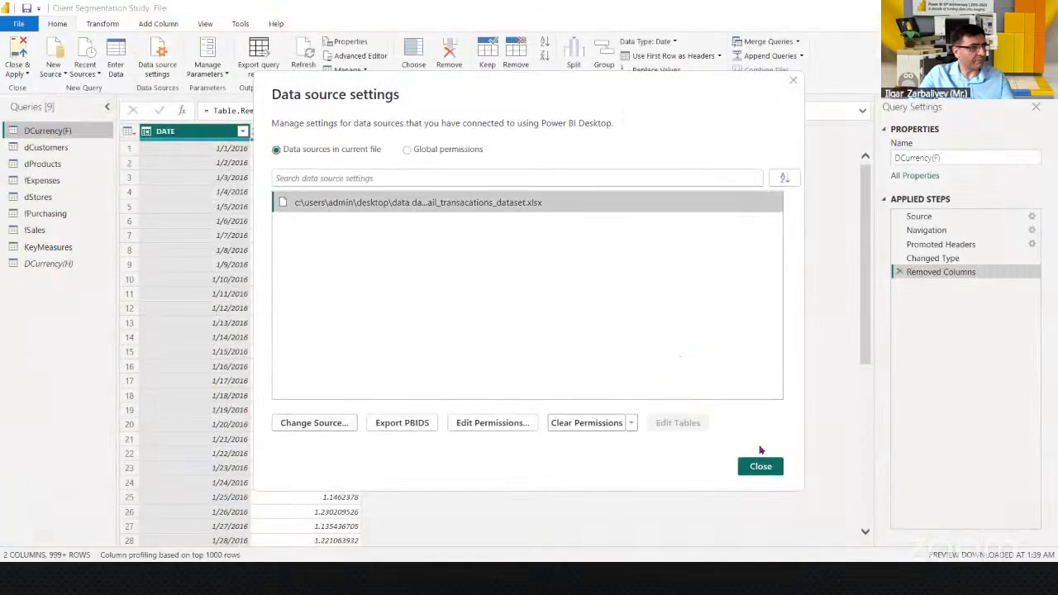
left_click(760, 466)
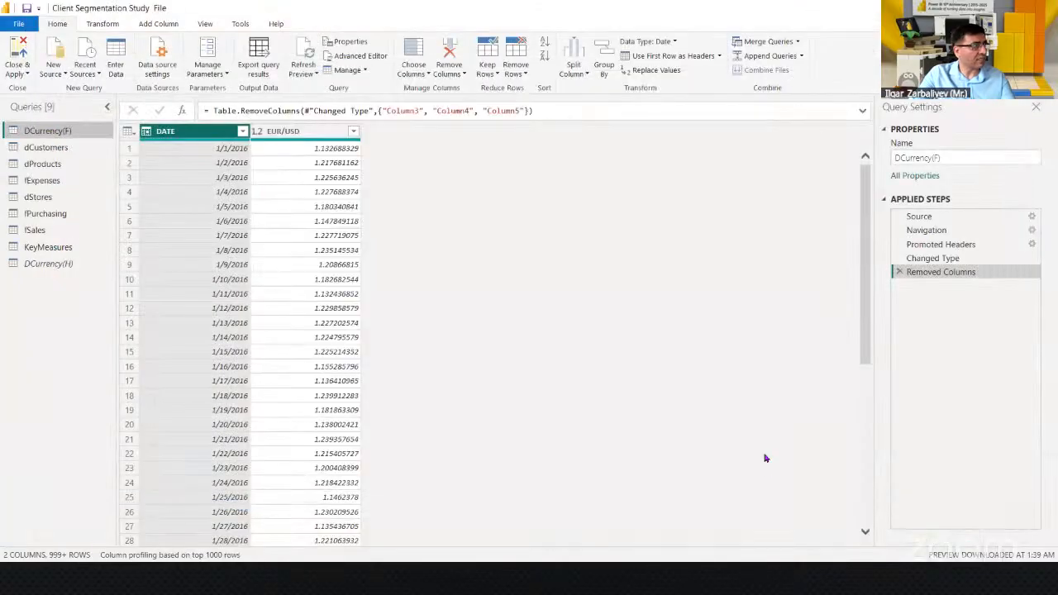
left_click(313, 75)
left_click(322, 102)
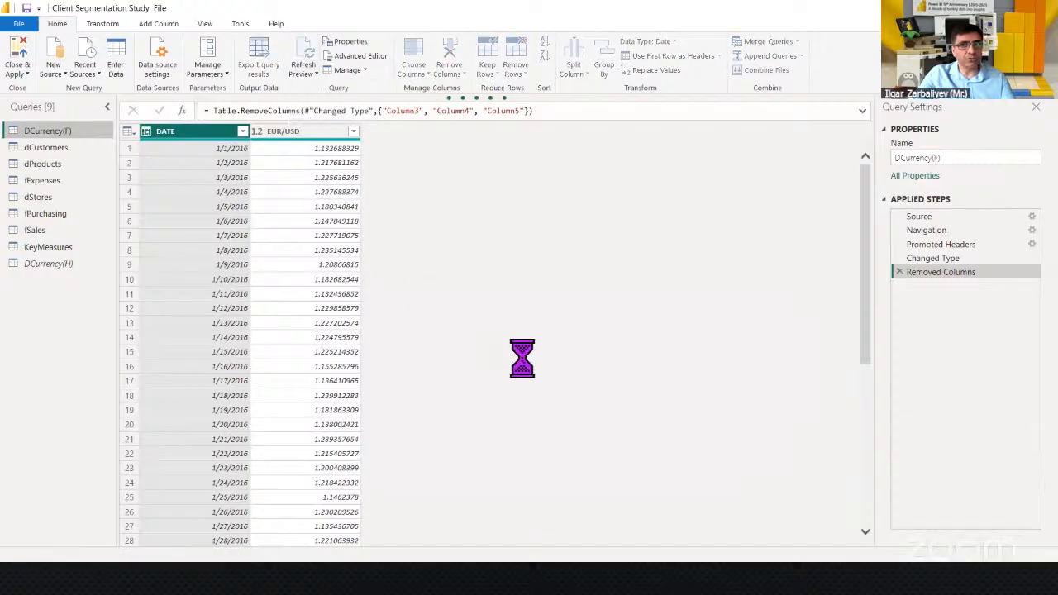
Apply the query changes to the model and show the fSales table's data with its Date column selected
left_click(18, 52)
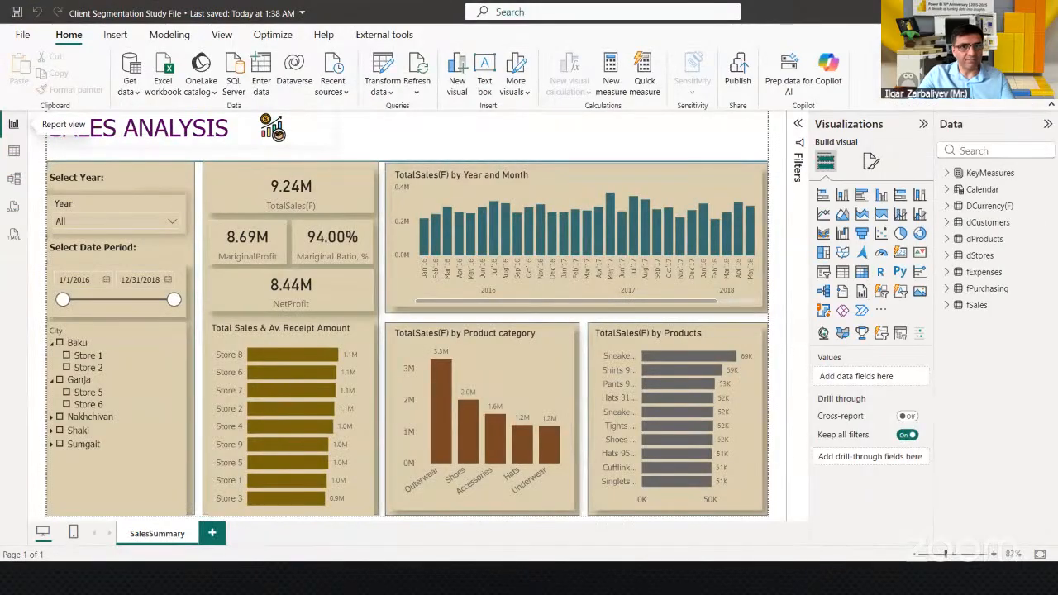
left_click(15, 151)
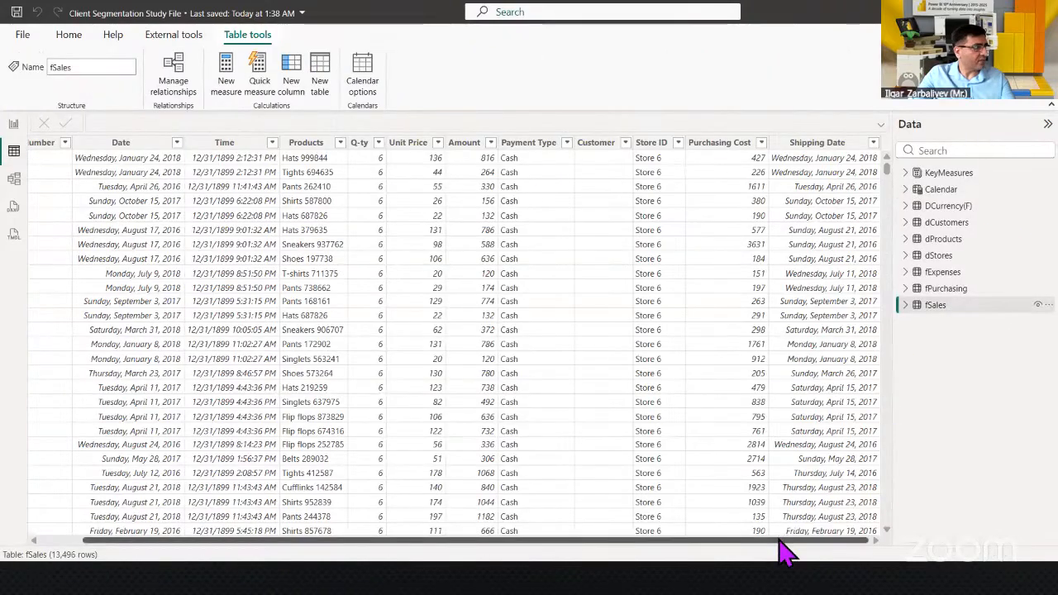
left_click(120, 143)
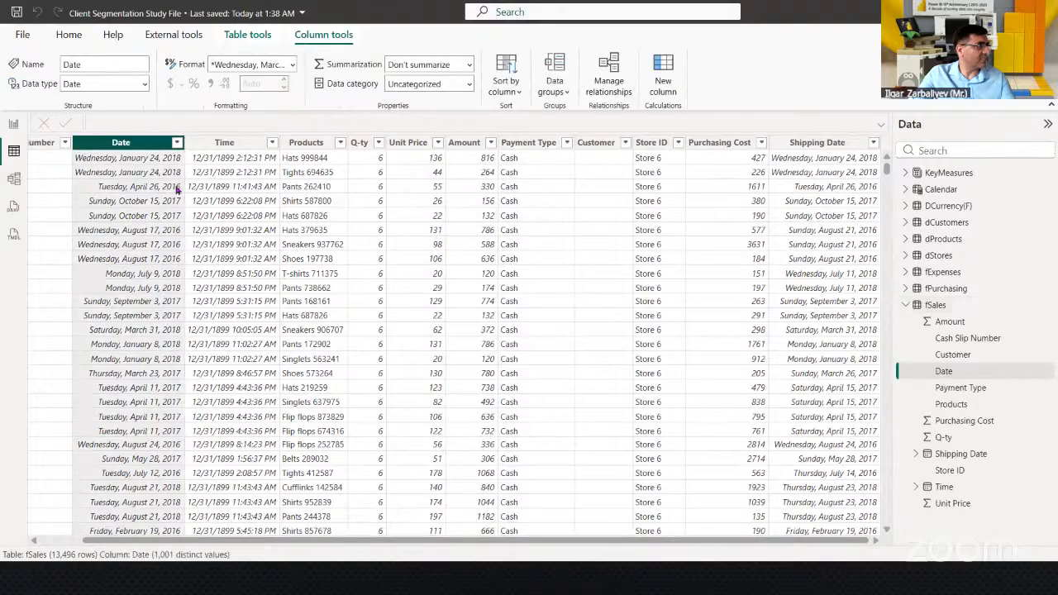
Set the date format of the Shipping Date and Date columns in fSales to 14-Mar-01 (dd-mmm-yy)
left_click(816, 142)
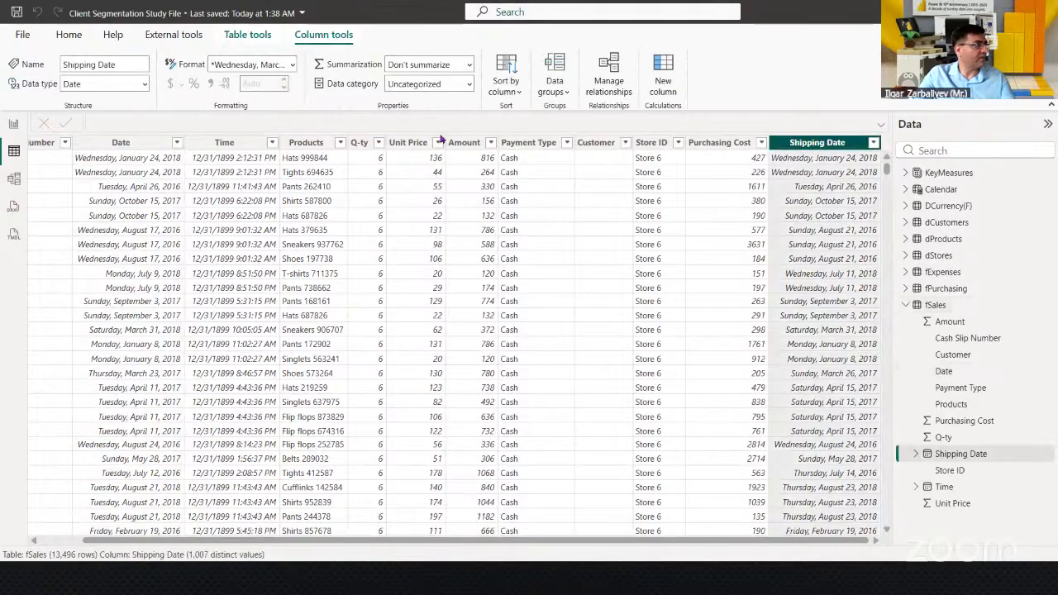
left_click(292, 66)
left_click(307, 347)
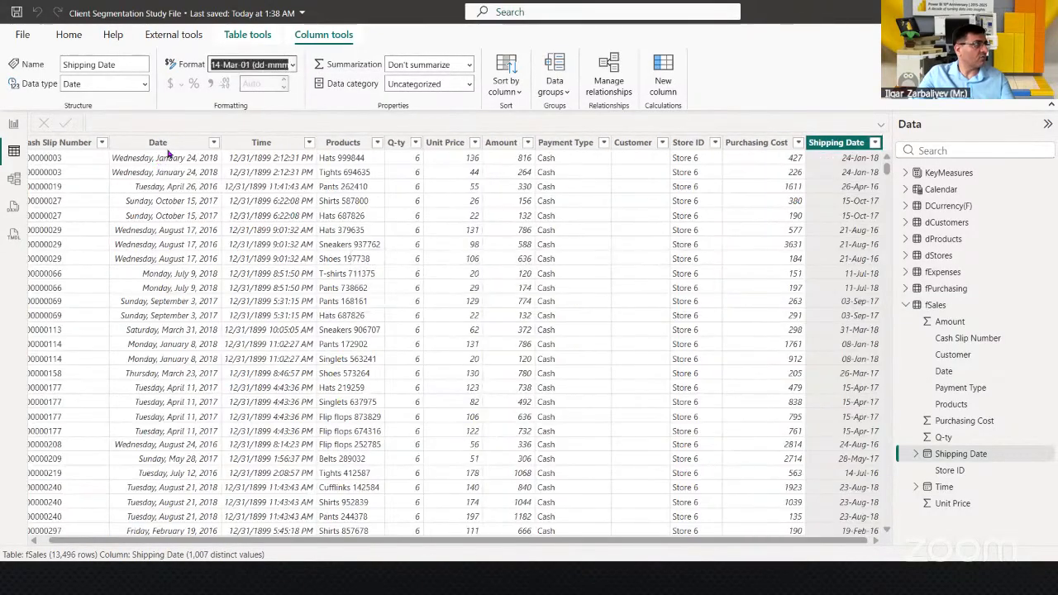
left_click(178, 142)
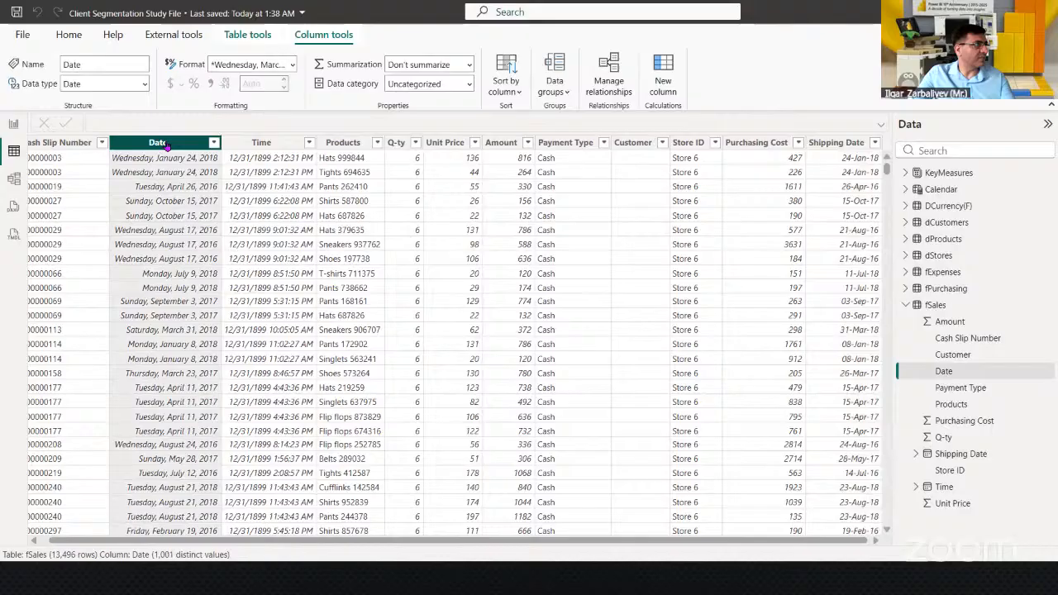
left_click(290, 66)
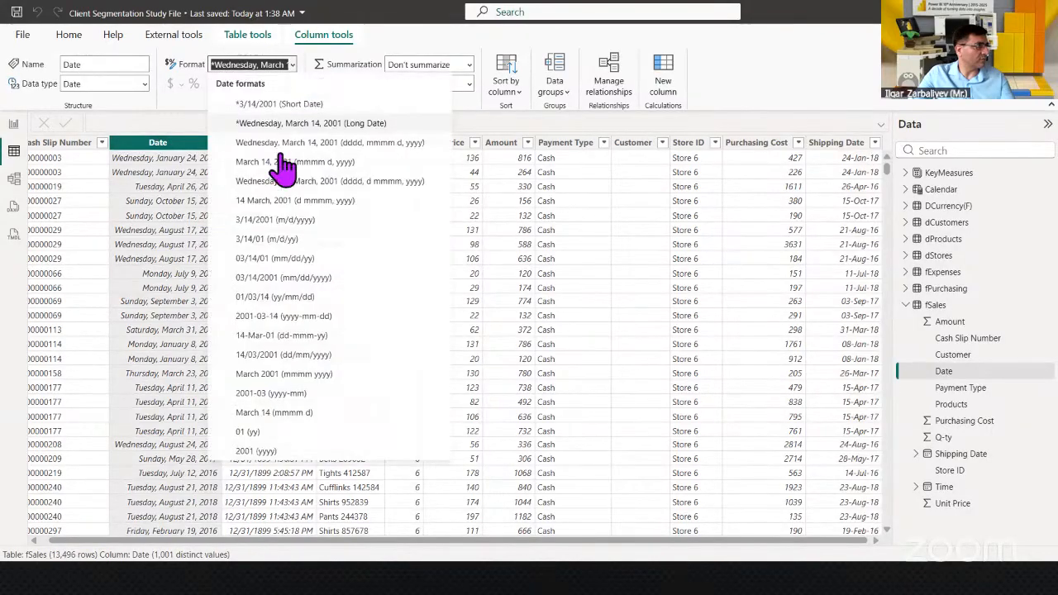
left_click(297, 337)
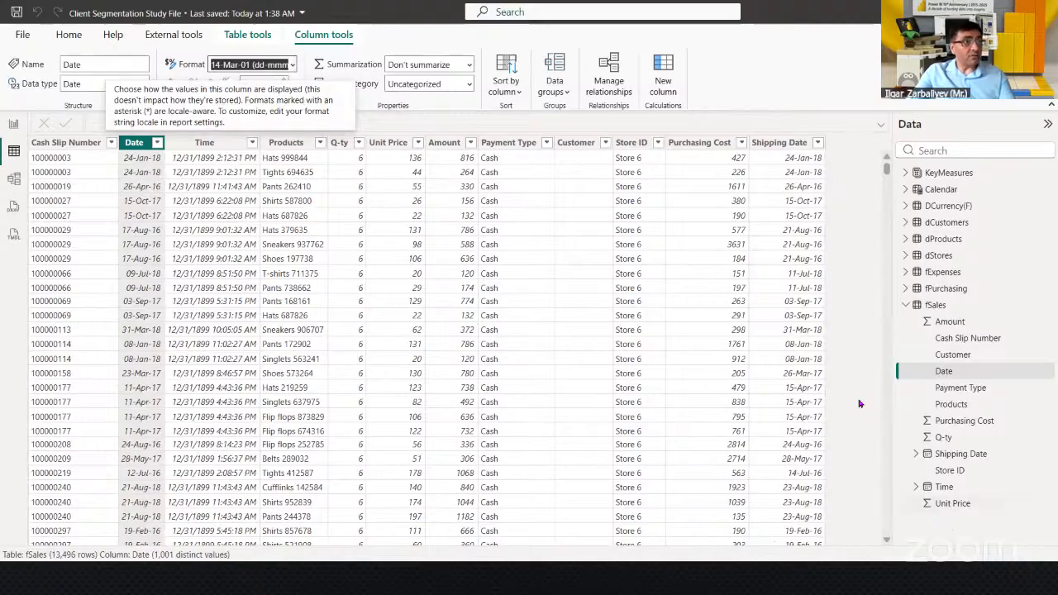
Add a new calculated column named FirstShoppingDate to the fSales table
left_click(946, 307)
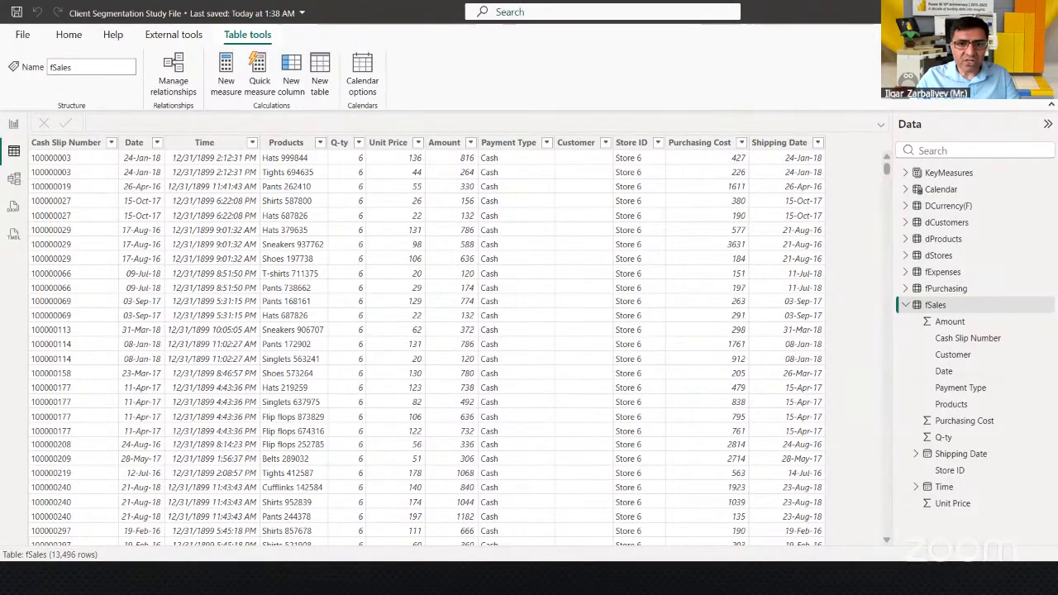
left_click(294, 74)
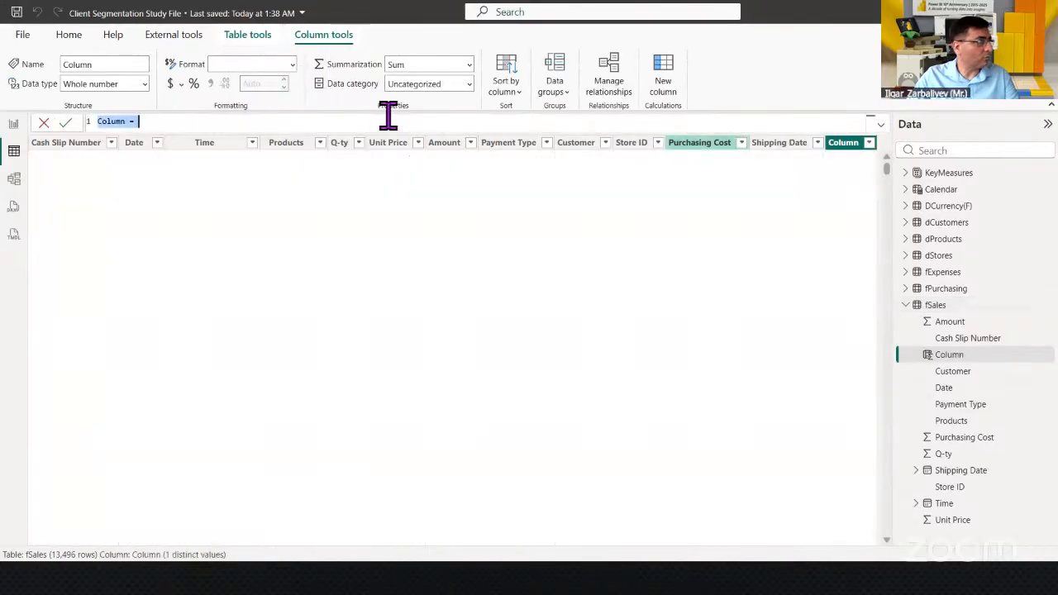
type("Fir")
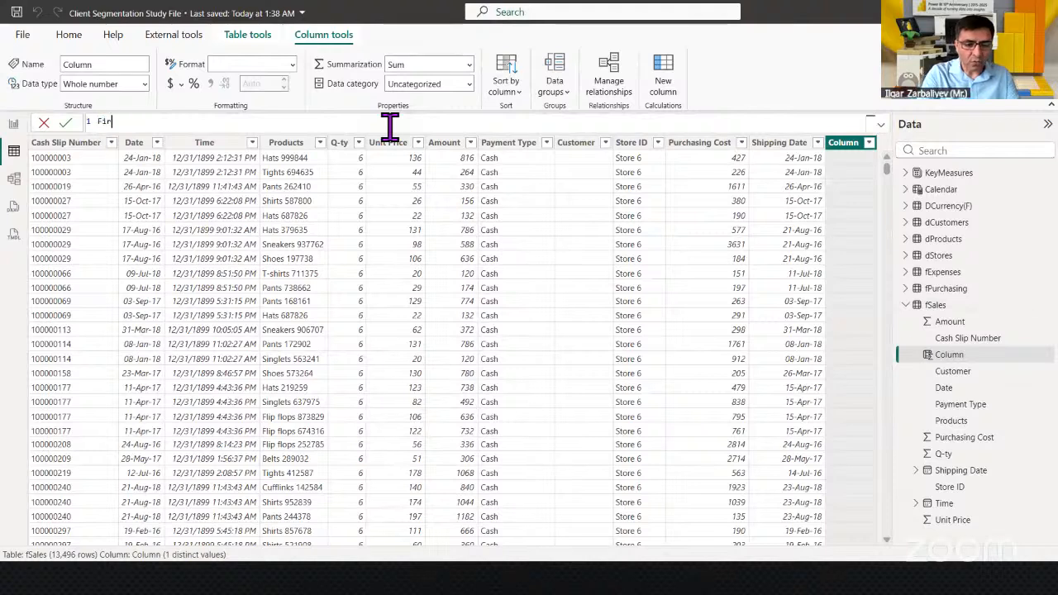
type("stShopping")
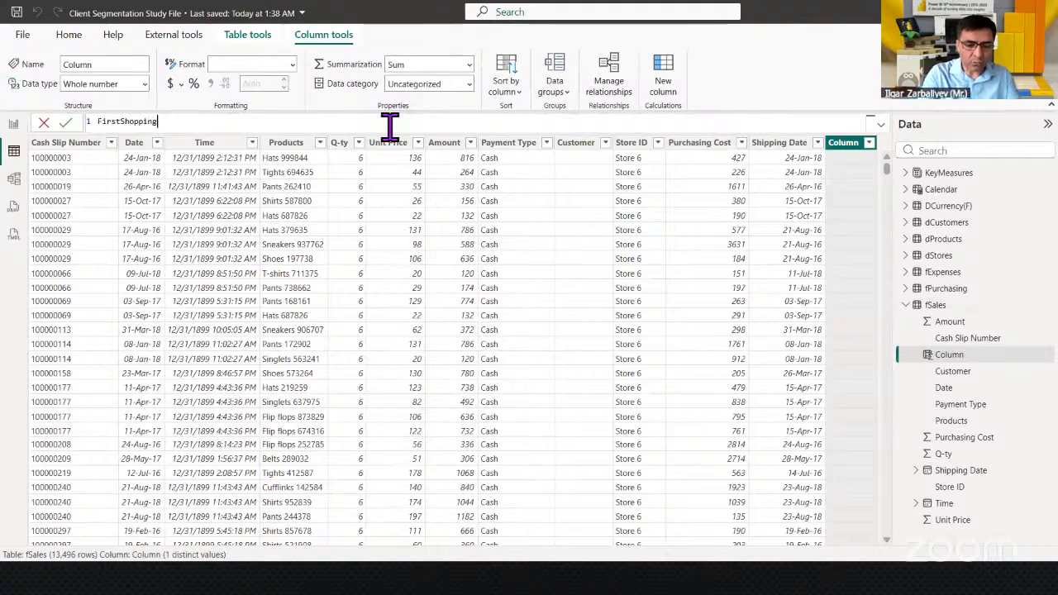
type("Date =")
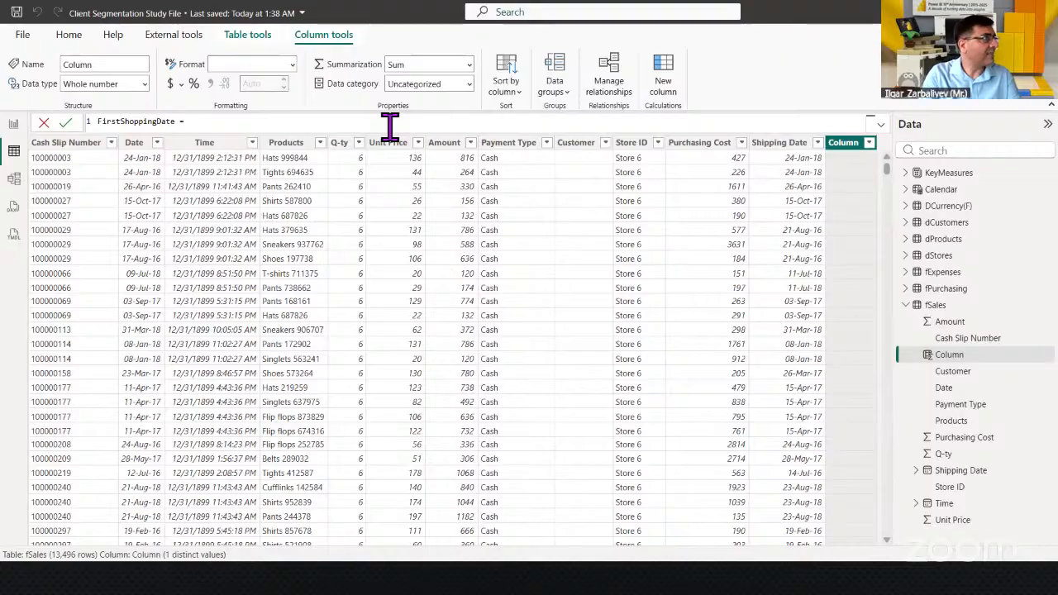
Define the FirstShoppingDate column with the formula Min(fSales[Date]), with the function and its argument on separate lines
key("shift+Return")
type("M")
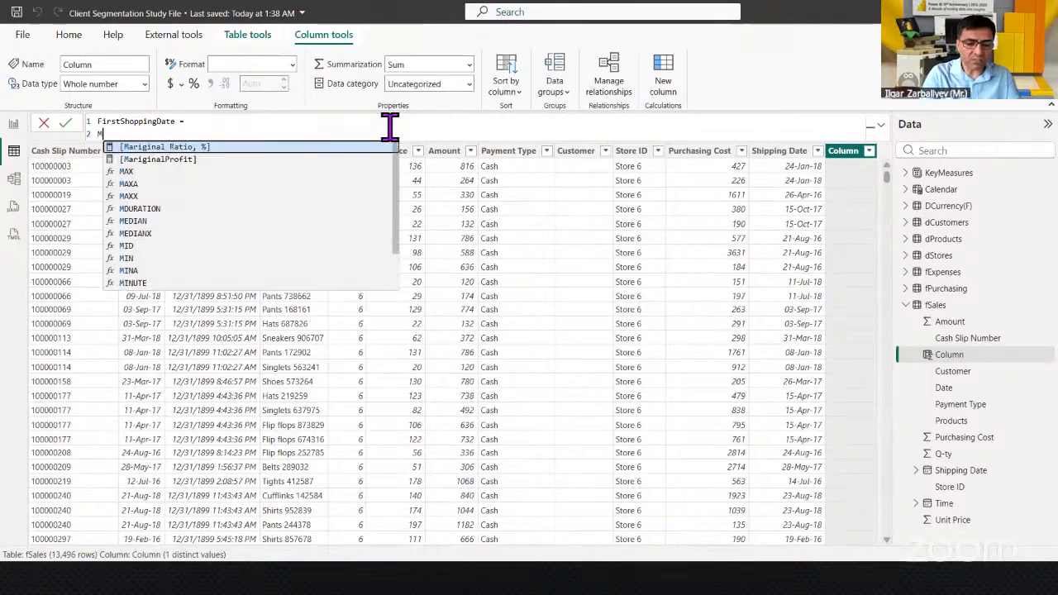
type("in(")
key("shift+Return")
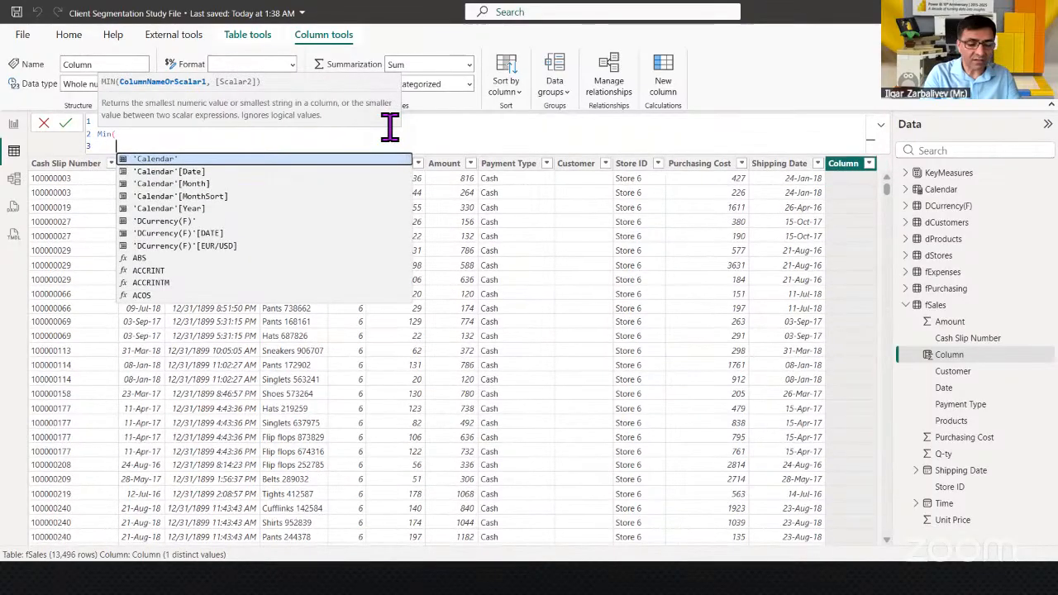
type("fsales")
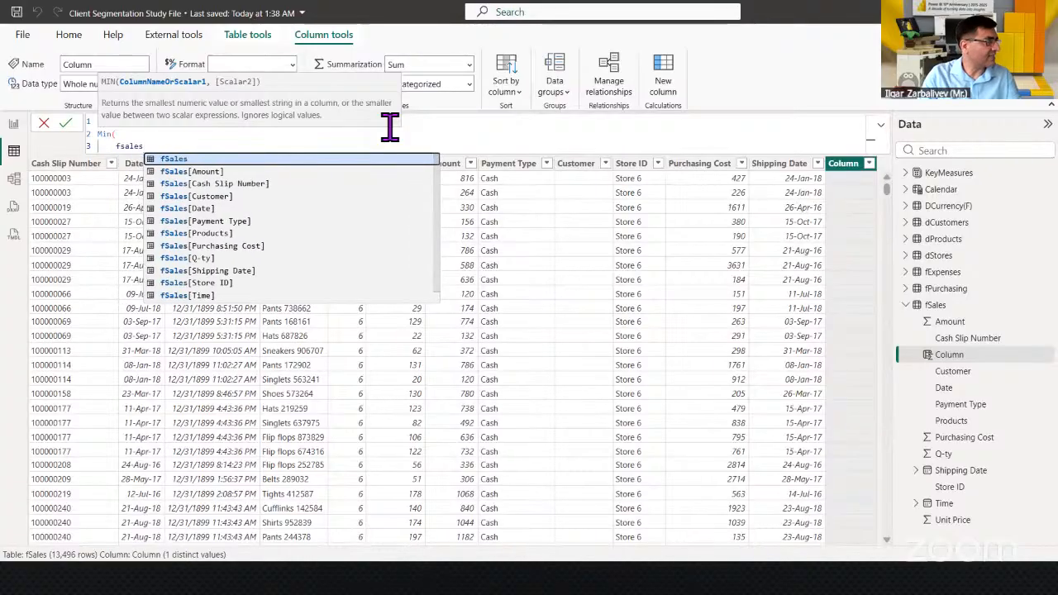
key("Down")
key("Down")
key("Down")
key("Down")
key("Tab")
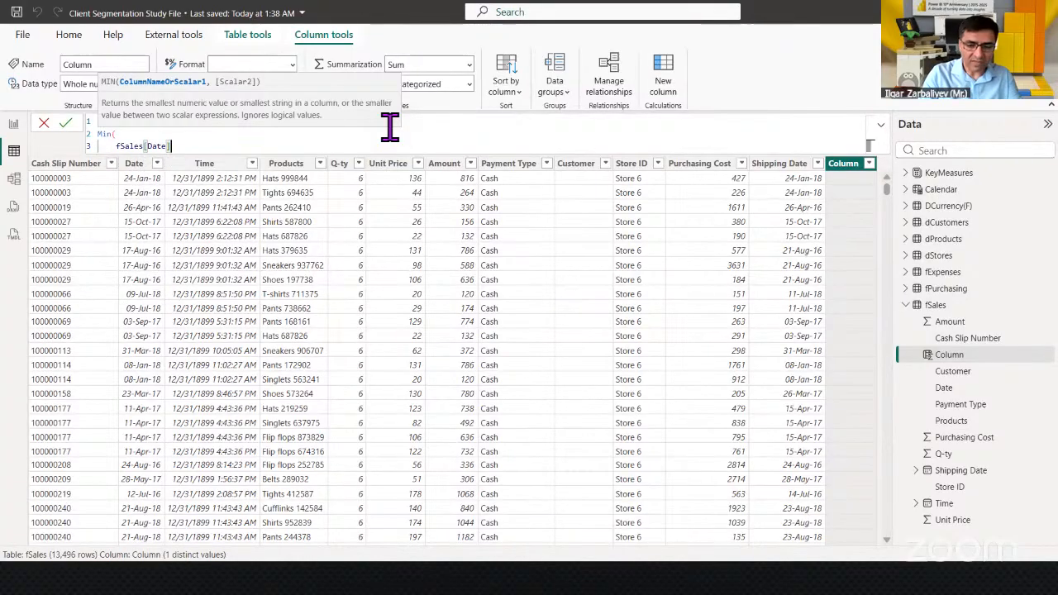
type(")")
key("Return")
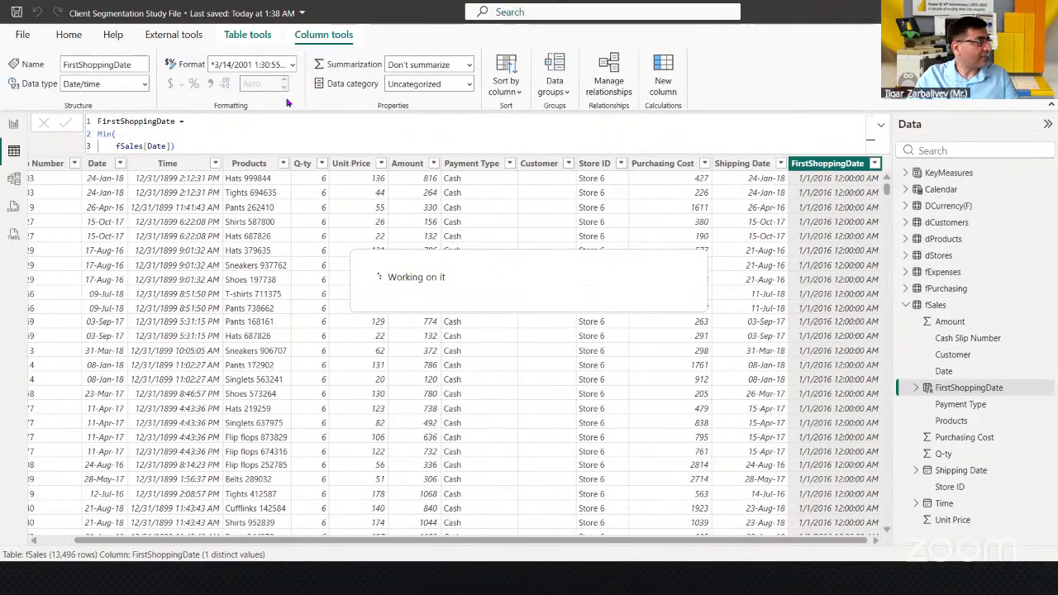
Set the FirstShoppingDate column's data type to Date and its format to 14-Mar-01 (dd-mmm-yy)
left_click(146, 84)
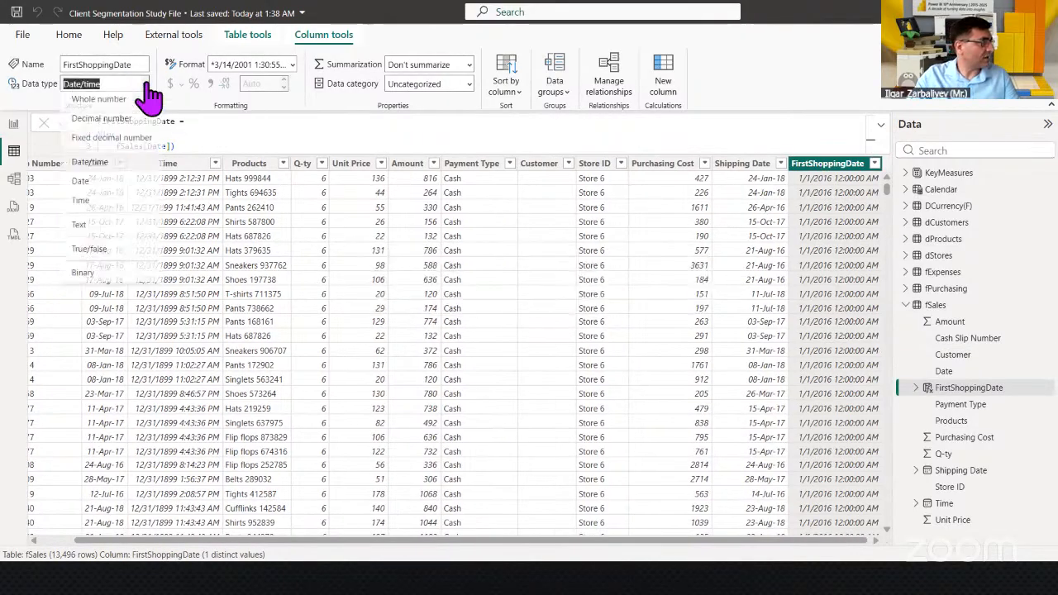
left_click(92, 180)
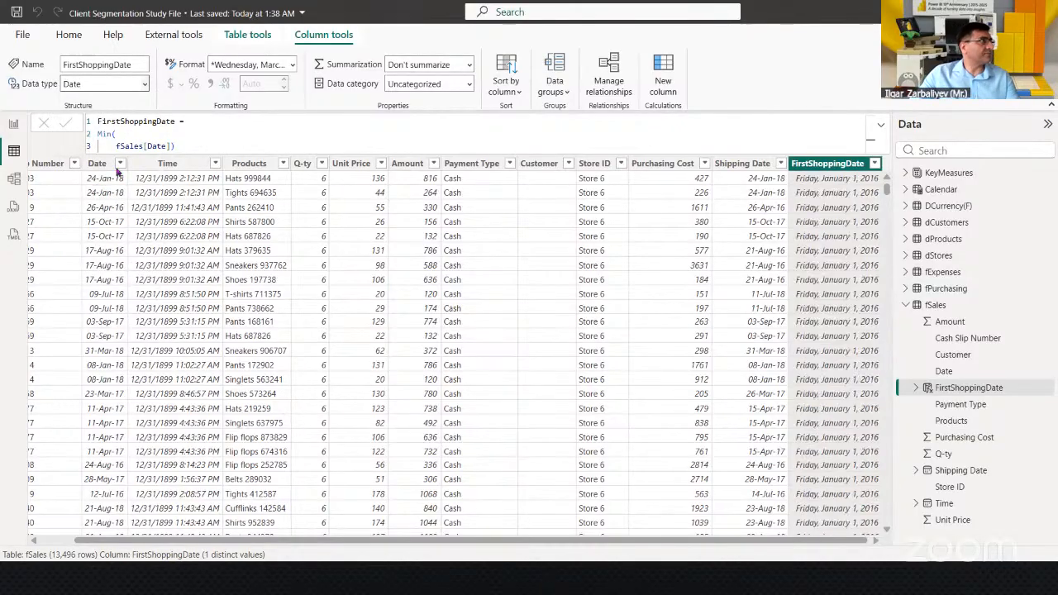
left_click(292, 65)
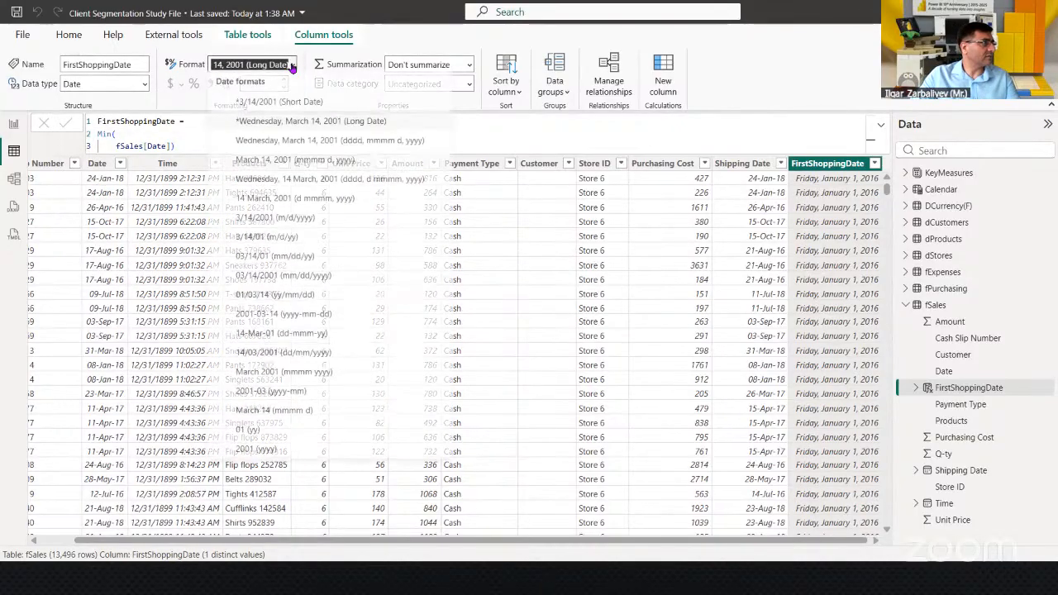
left_click(265, 336)
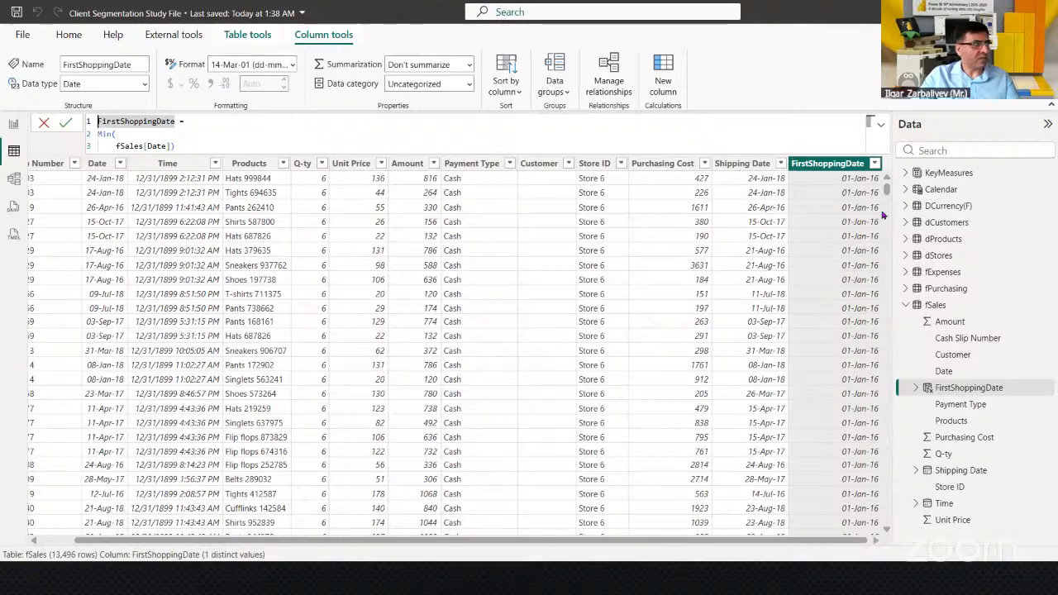
Filter the fSales table's Customer column to Customer 1 only and bring the FirstShoppingDate column fully into view
left_click(569, 164)
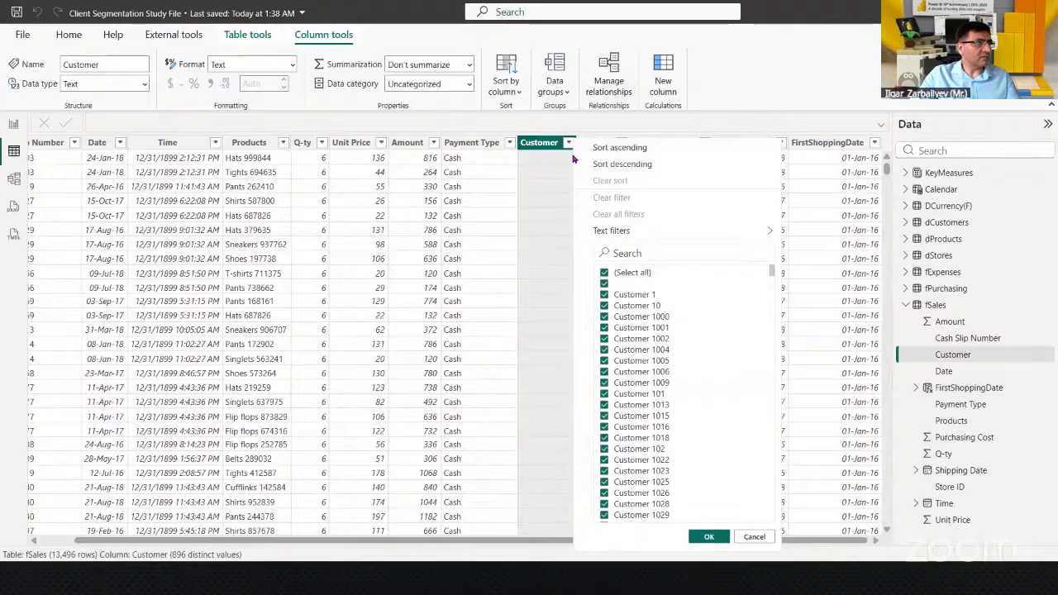
left_click(631, 274)
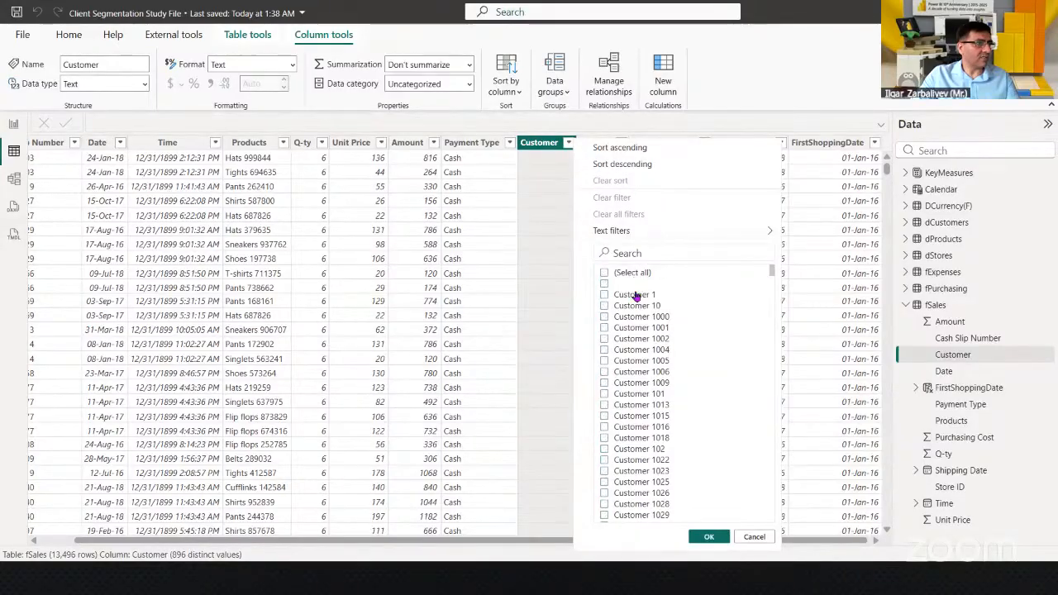
left_click(636, 295)
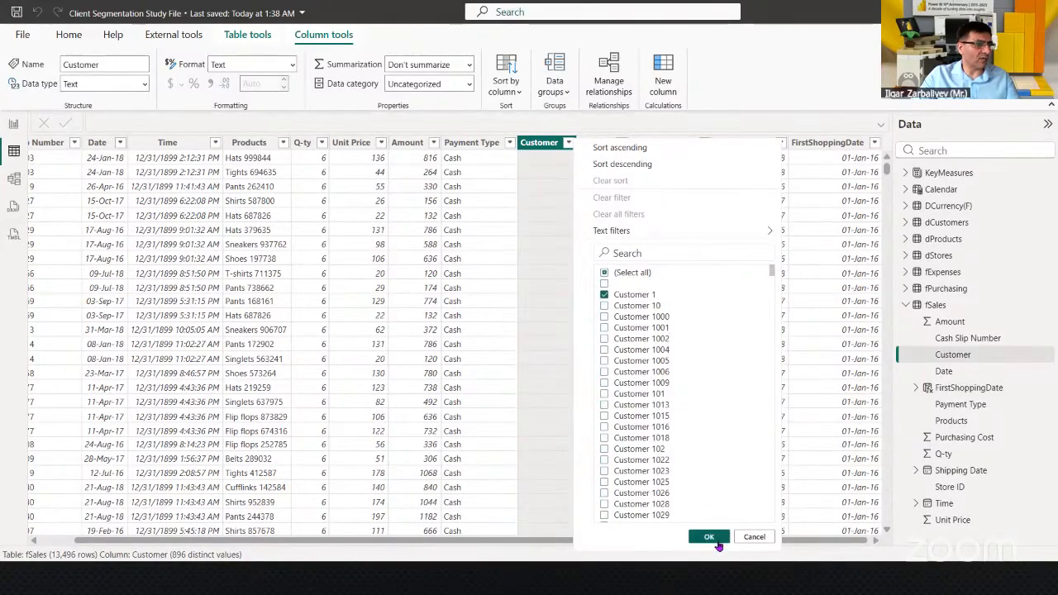
left_click(715, 541)
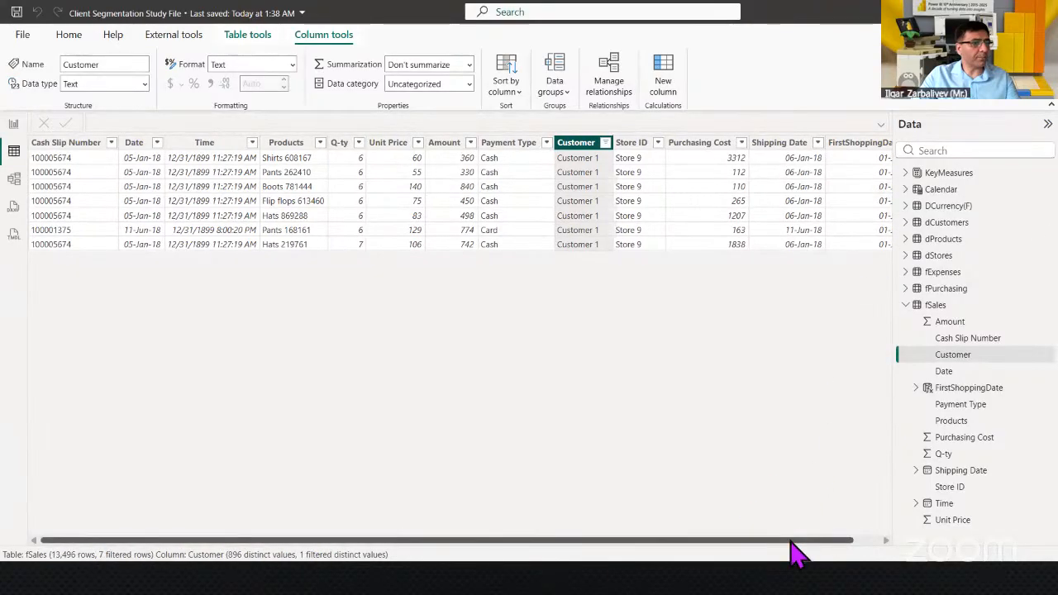
left_click_drag(791, 542, 889, 544)
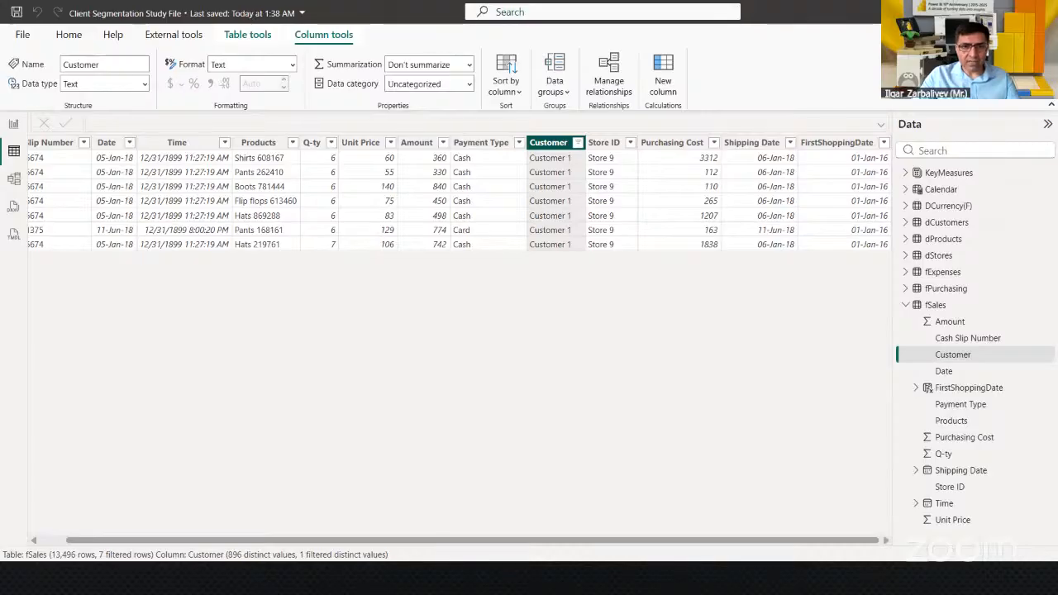
Filter the Customer column to Customer 10 to check its FirstShoppingDate values, and switch the filter back to Customer 1
left_click(579, 143)
left_click(633, 305)
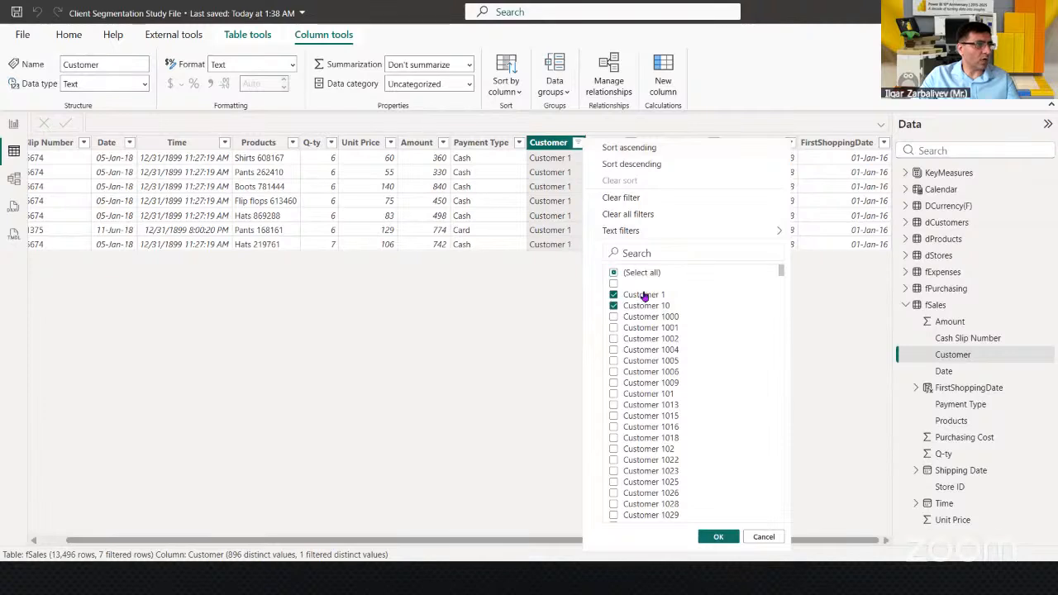
left_click(717, 536)
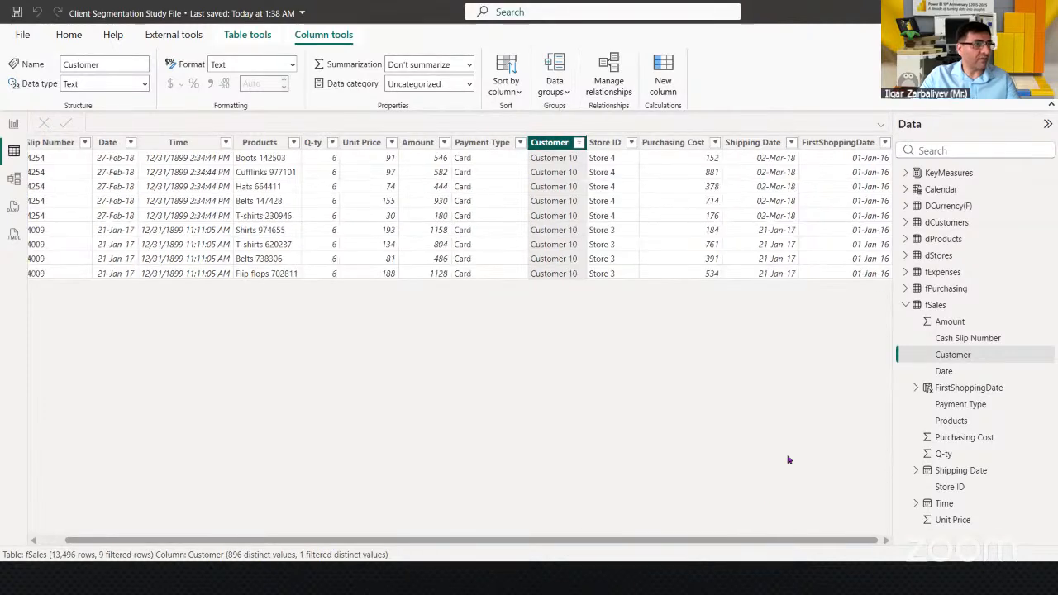
left_click(579, 144)
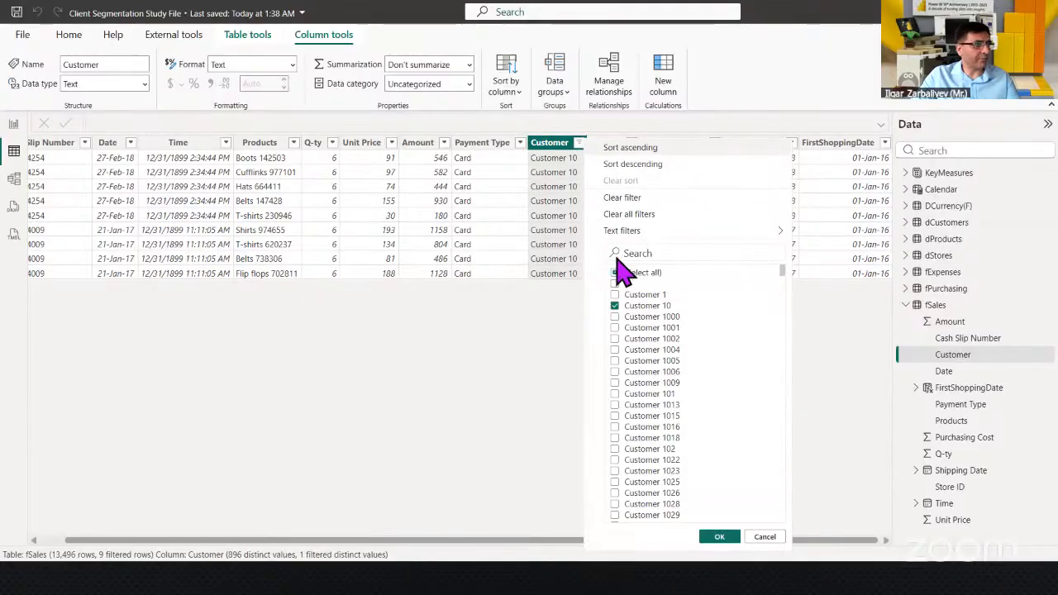
left_click(626, 308)
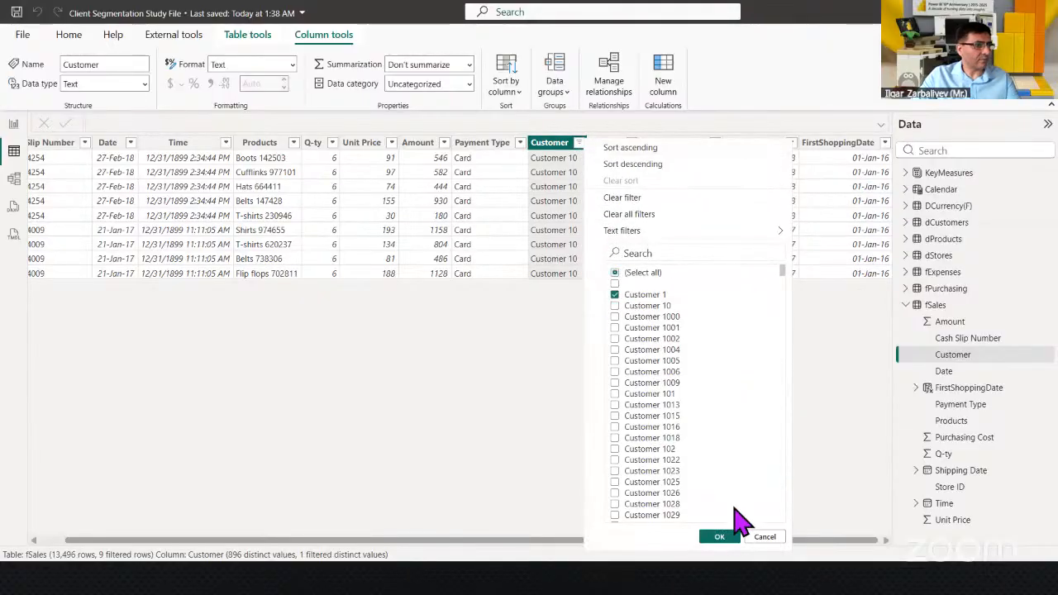
left_click(719, 536)
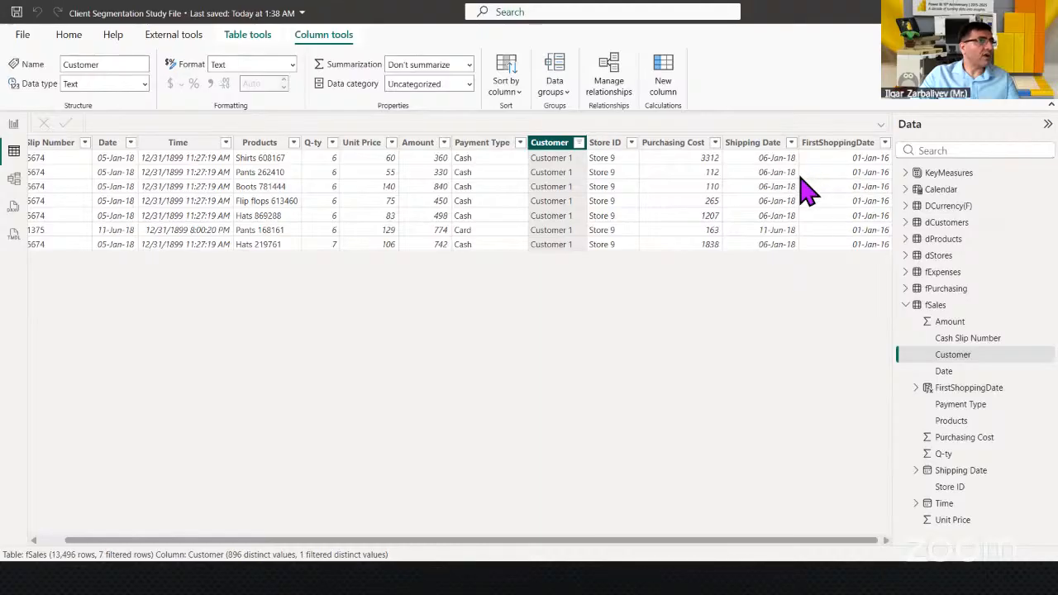
Sort the filtered Customer 1 rows by the Date column in ascending order
left_click_drag(388, 541, 271, 545)
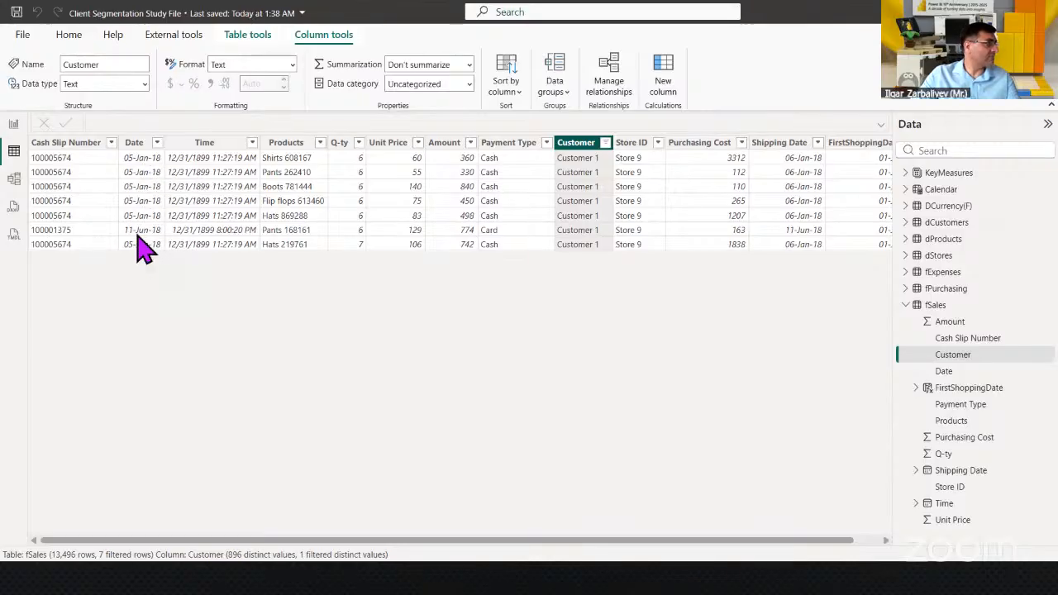
left_click(157, 144)
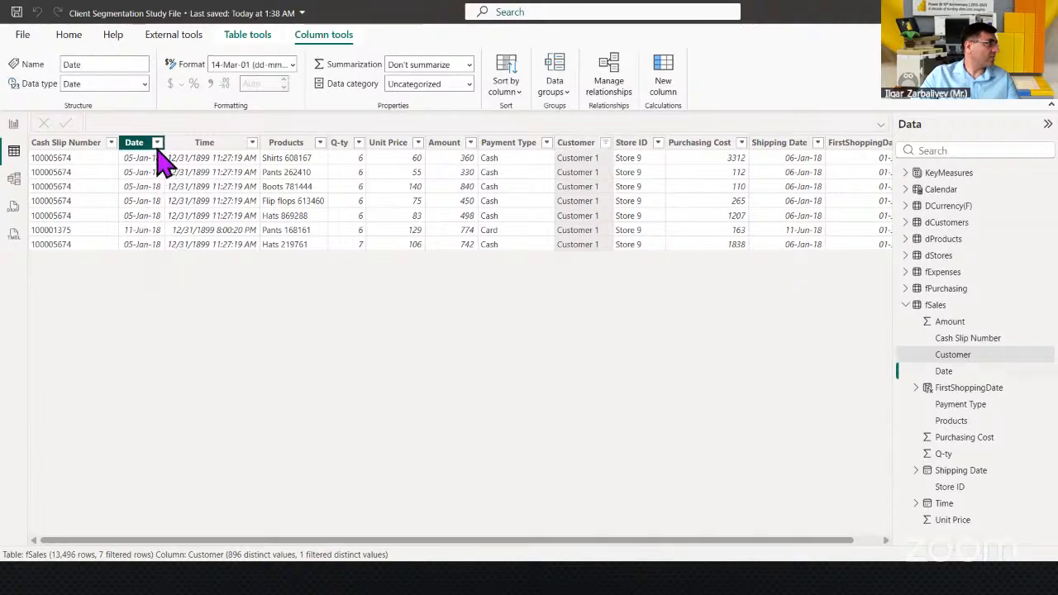
left_click(207, 159)
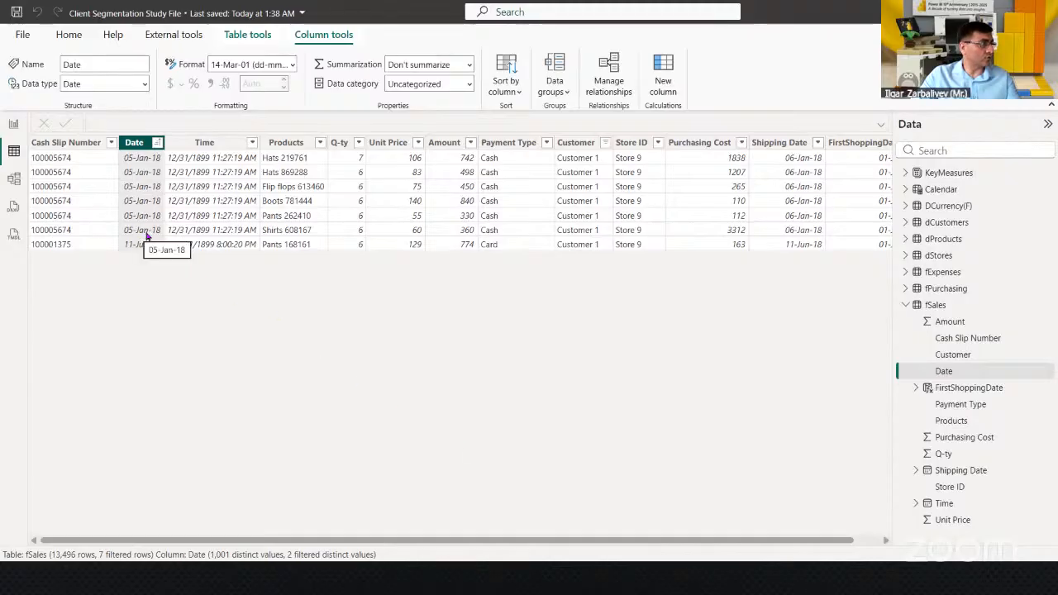
Wrap the Min(fSales[Date]) expression of the FirstShoppingDate column in a Calculate function and apply the formula
left_click_drag(792, 540, 874, 512)
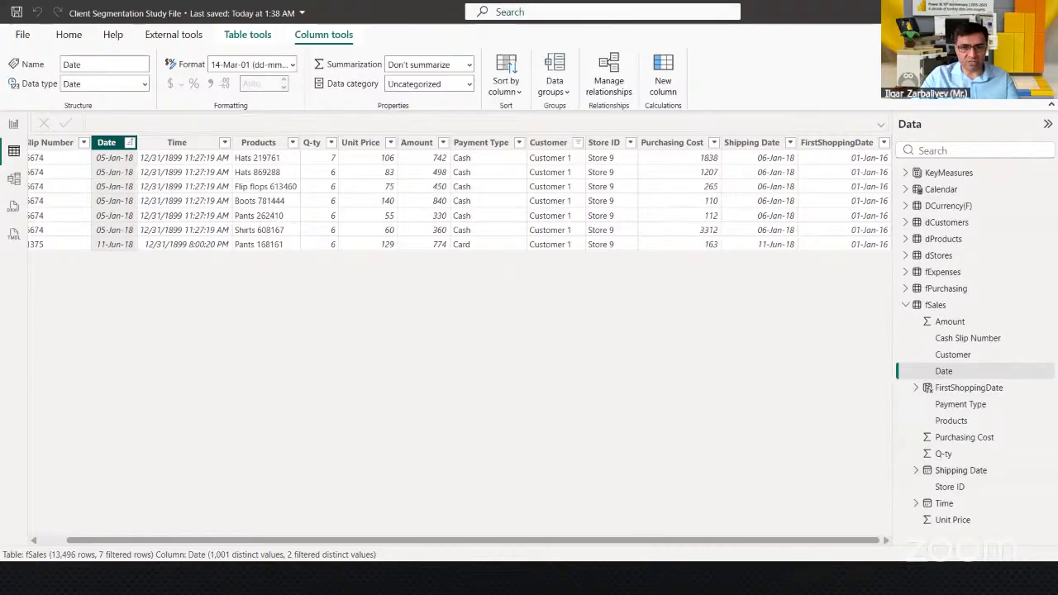
left_click(836, 142)
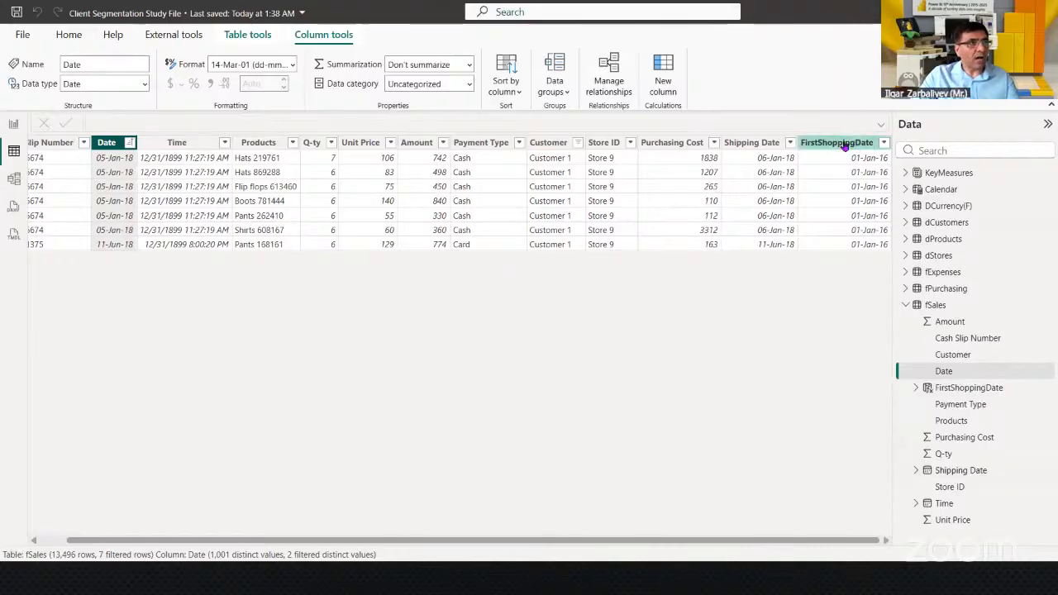
left_click(165, 145)
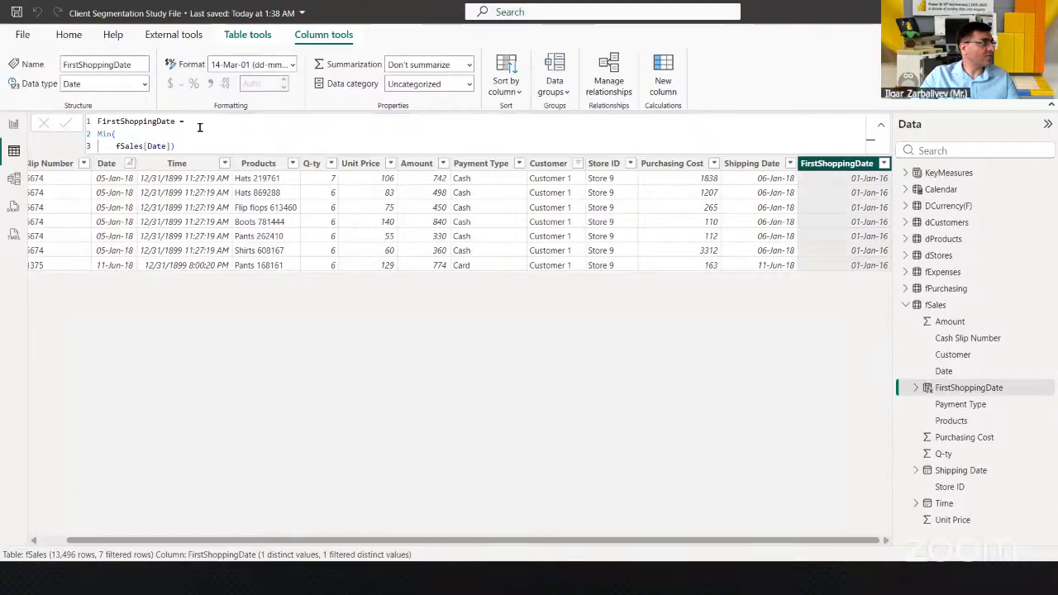
left_click(233, 121)
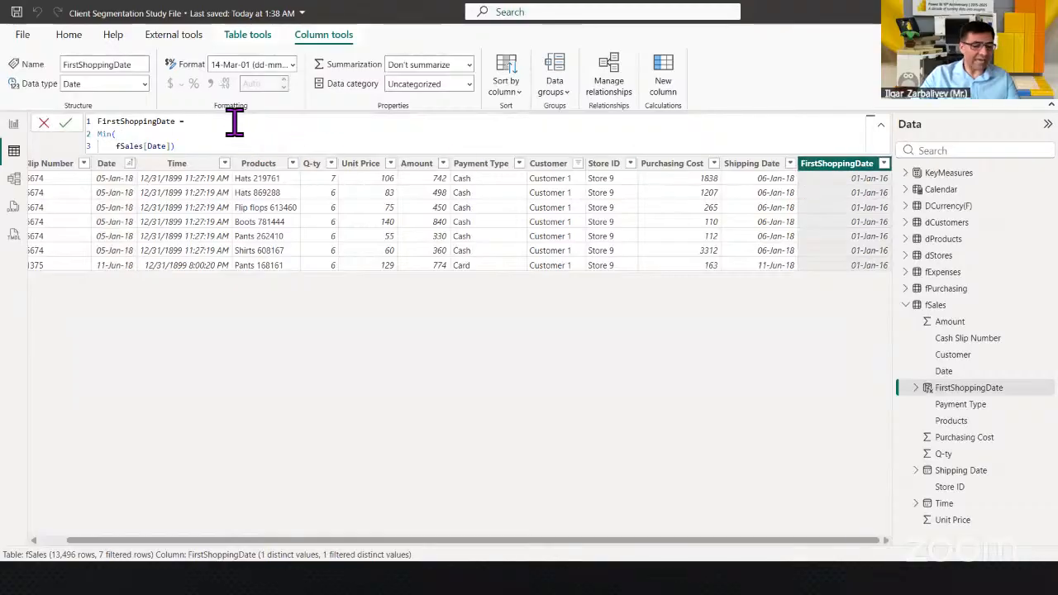
key("shift+Return")
type("Calcula")
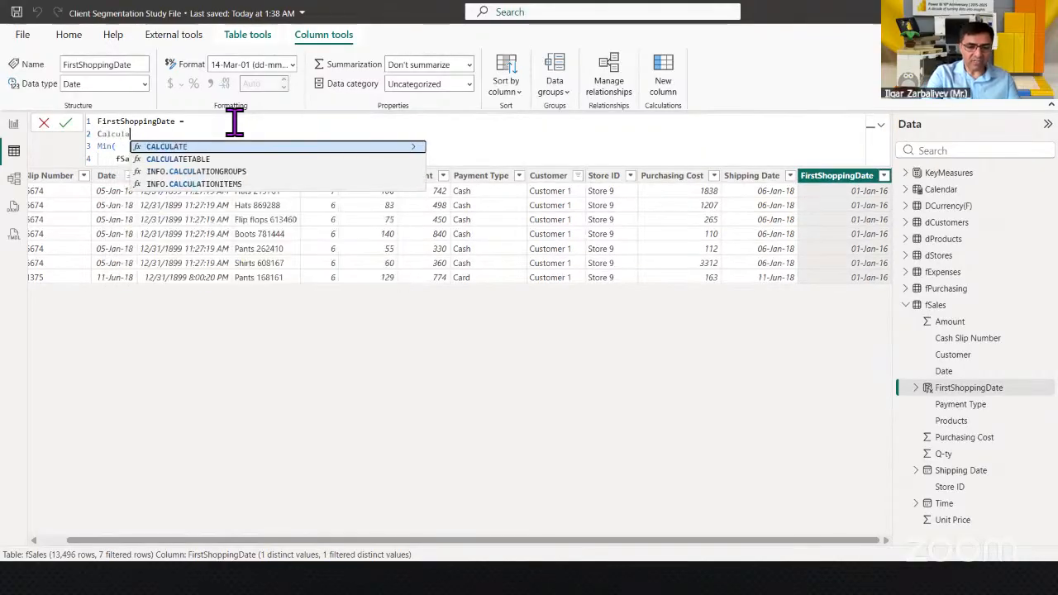
type("te(")
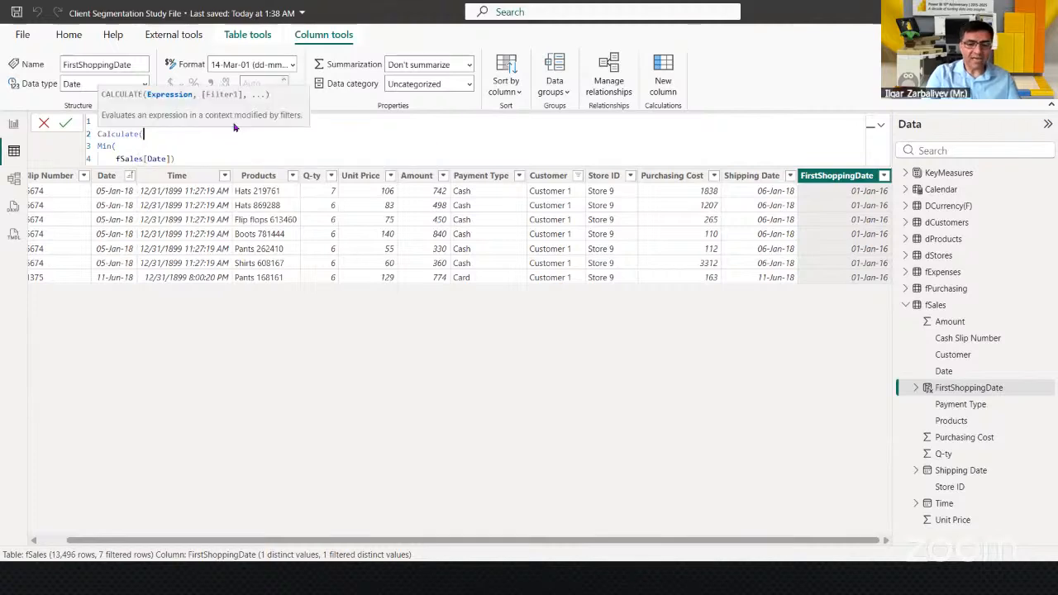
key("shift+Return")
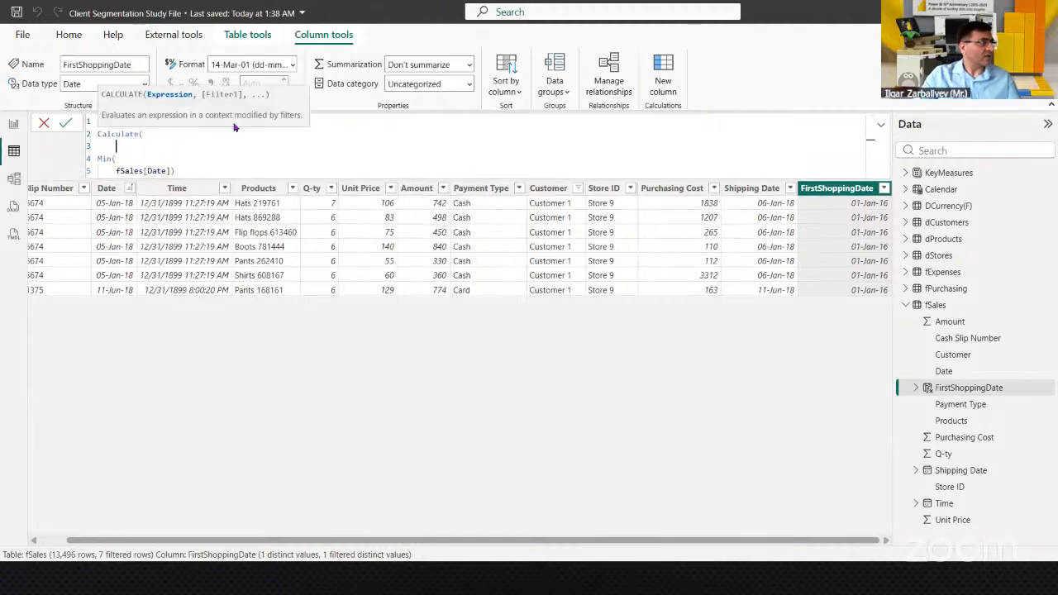
key("Delete")
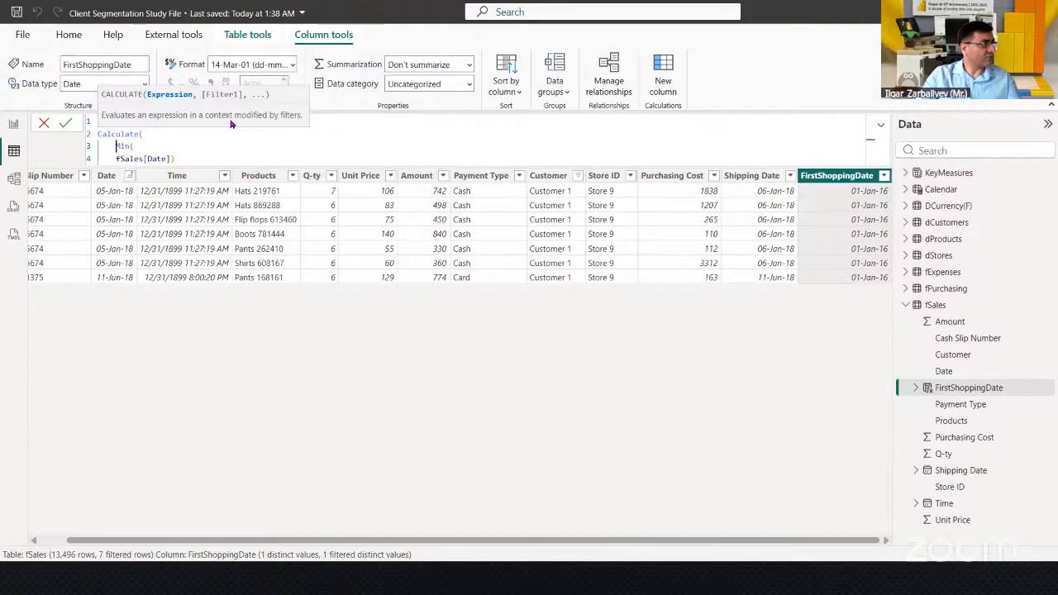
left_click(251, 157)
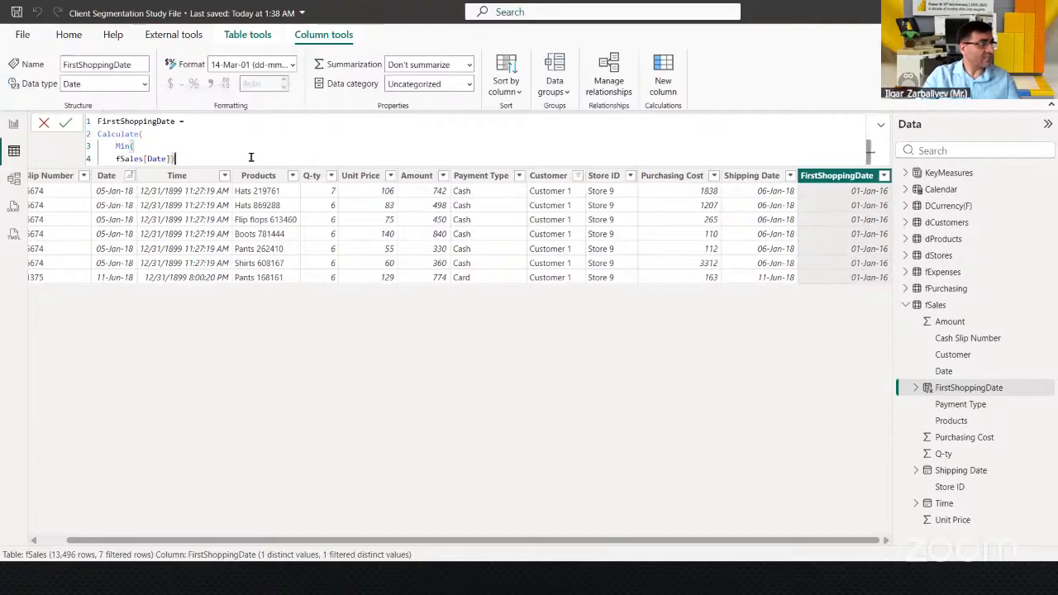
key("shift+Return")
type(")")
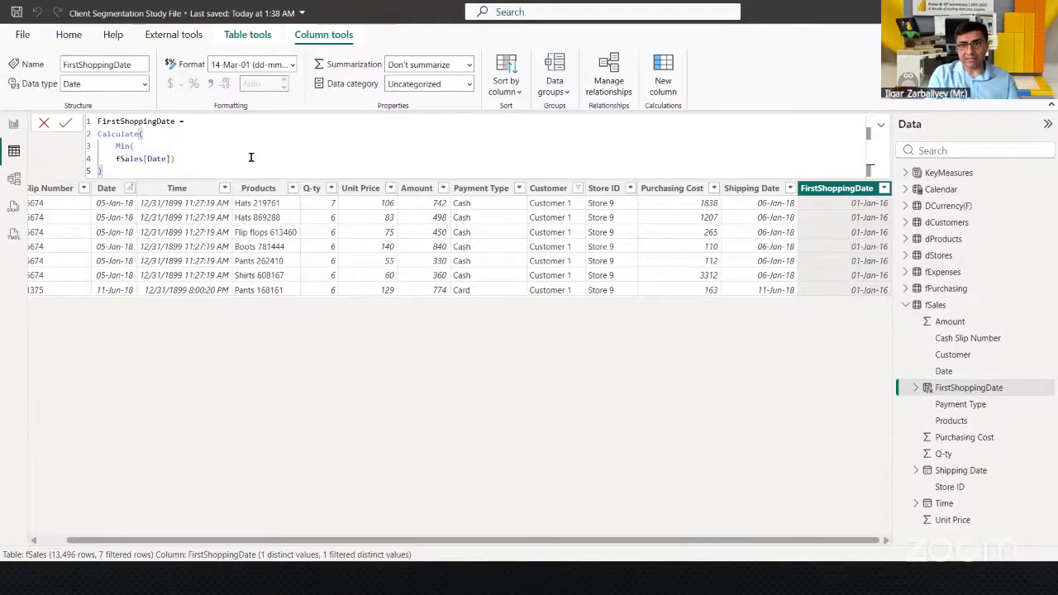
key("Return")
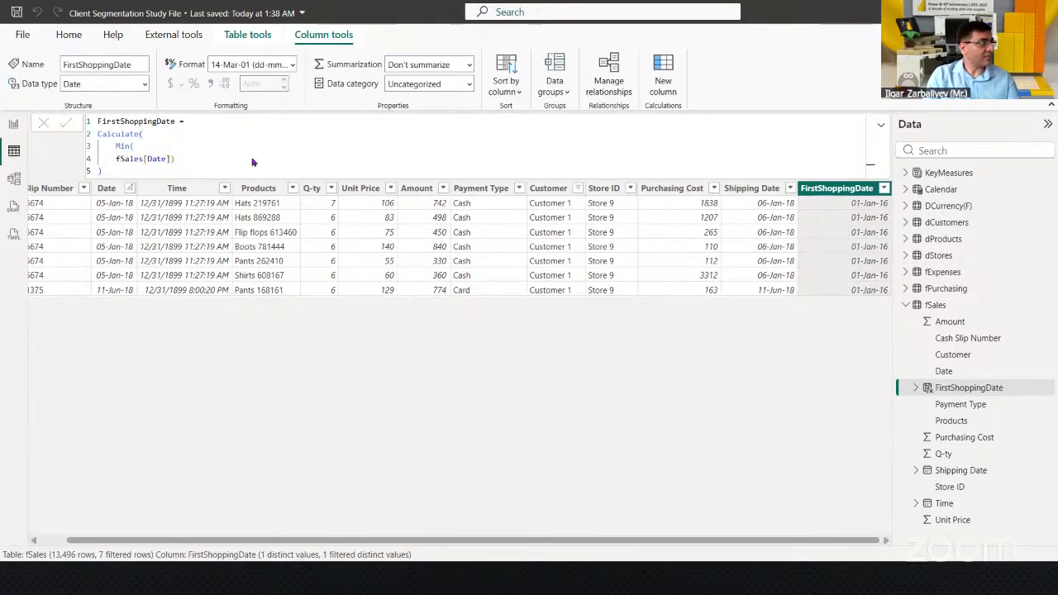
key("ctrl+z")
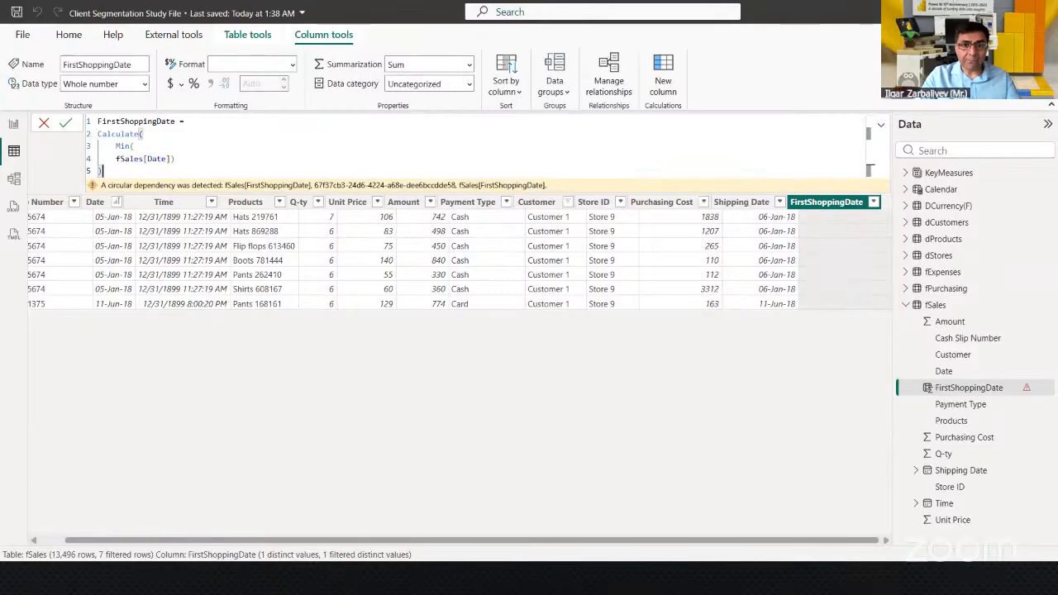
Add a FILTER function over the fSales table as Calculate's second argument in the FirstShoppingDate formula
left_click(199, 158)
type(",")
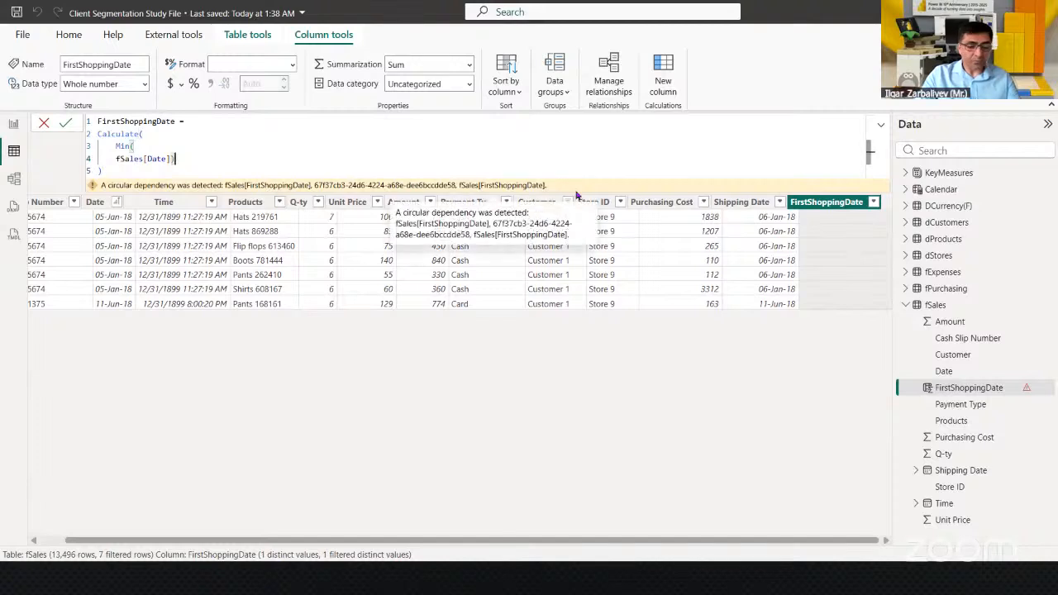
key("shift+Return")
type("FILTER(")
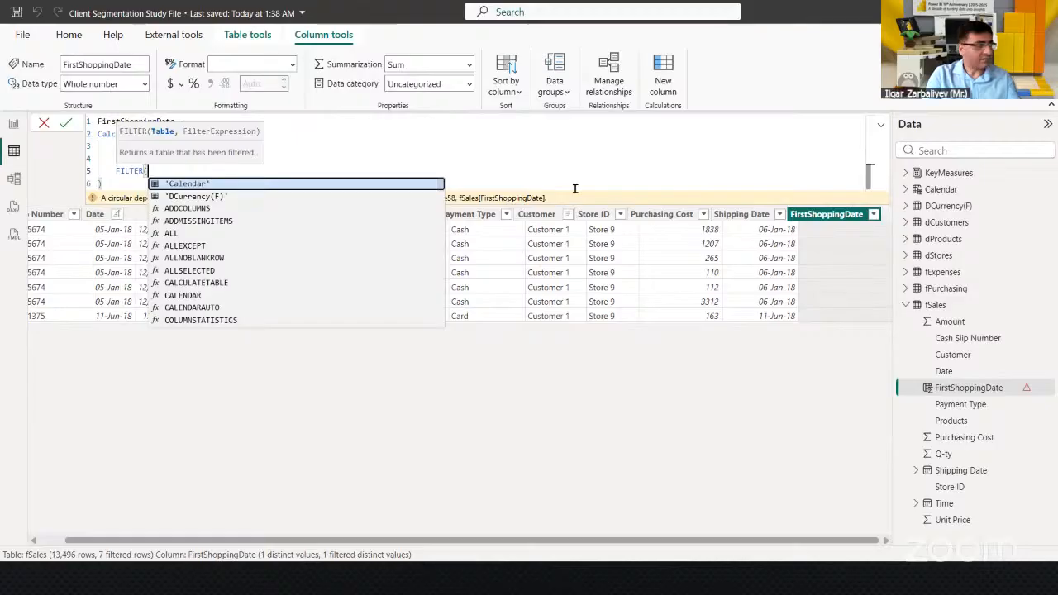
key("shift+Return")
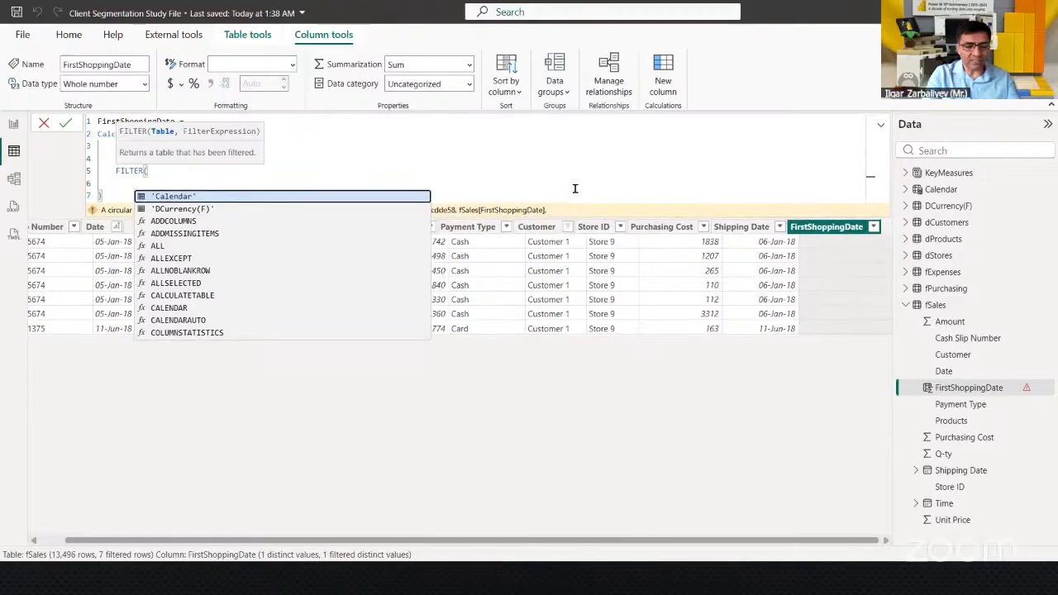
type("fSales")
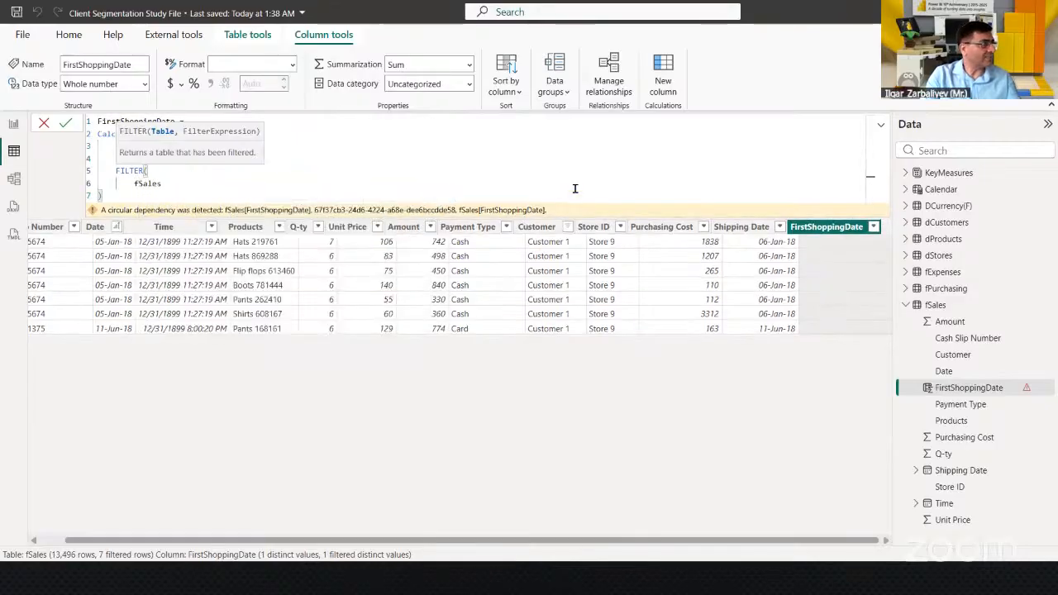
type(",")
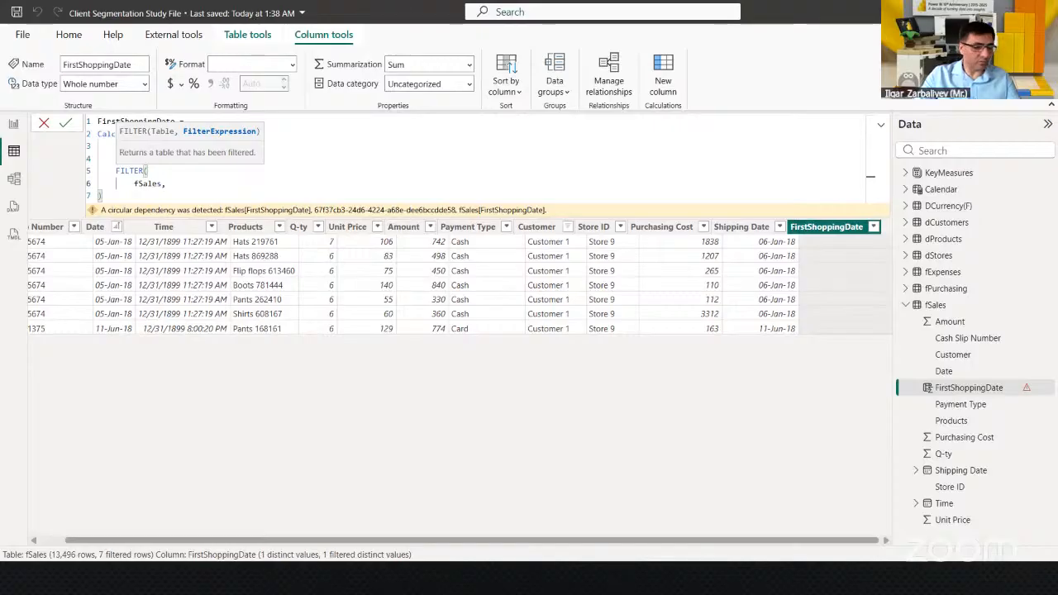
Set the FILTER condition to fSales[Customer]="Customer 1", apply the formula, and format FirstShoppingDate as 14-Mar-01 (dd-mmm-yy)
type("custom")
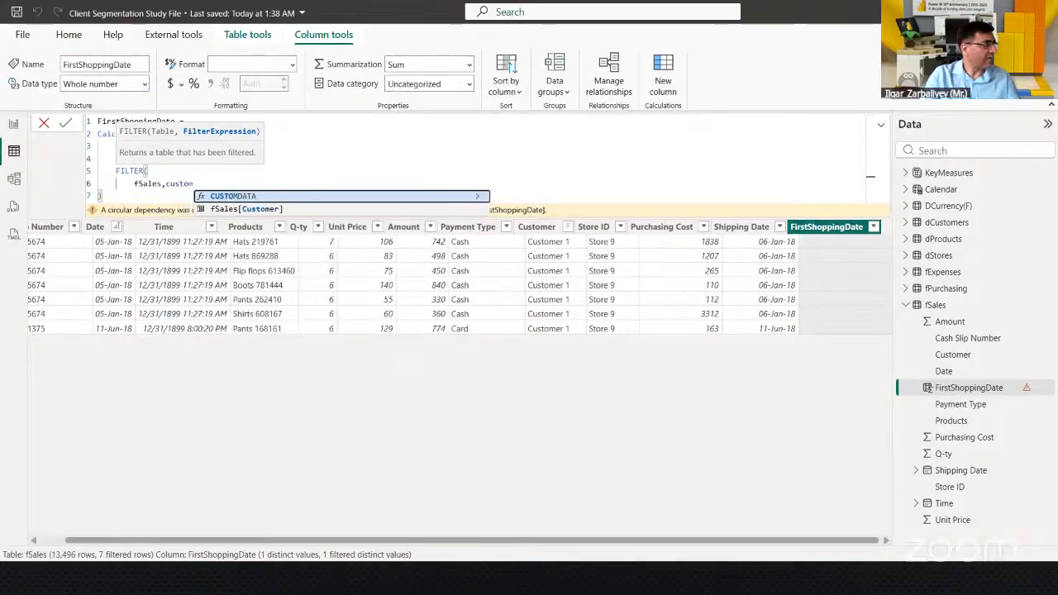
key("Tab")
type("=")
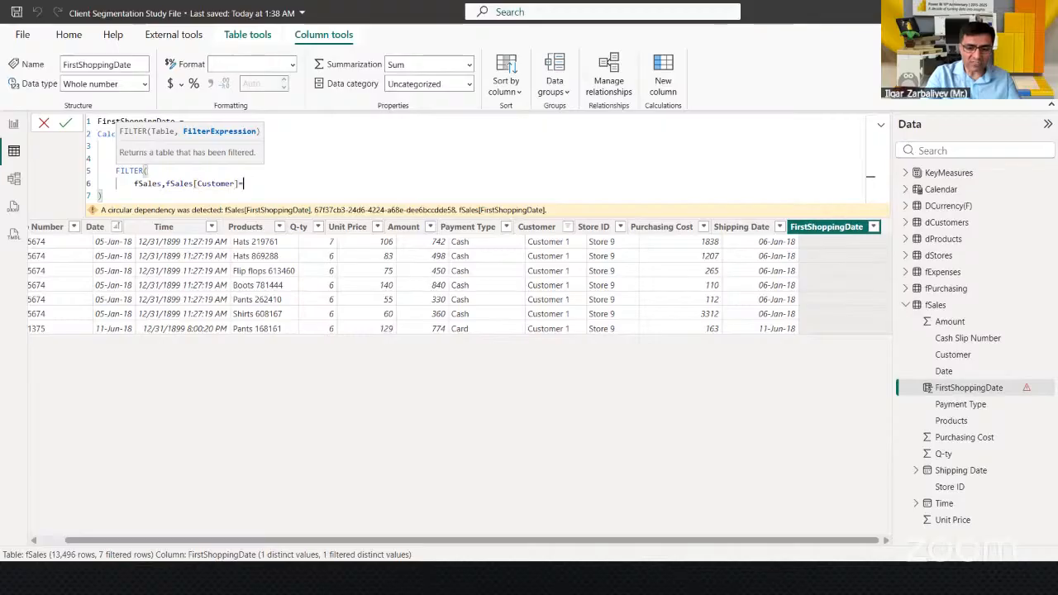
type("\"Customer")
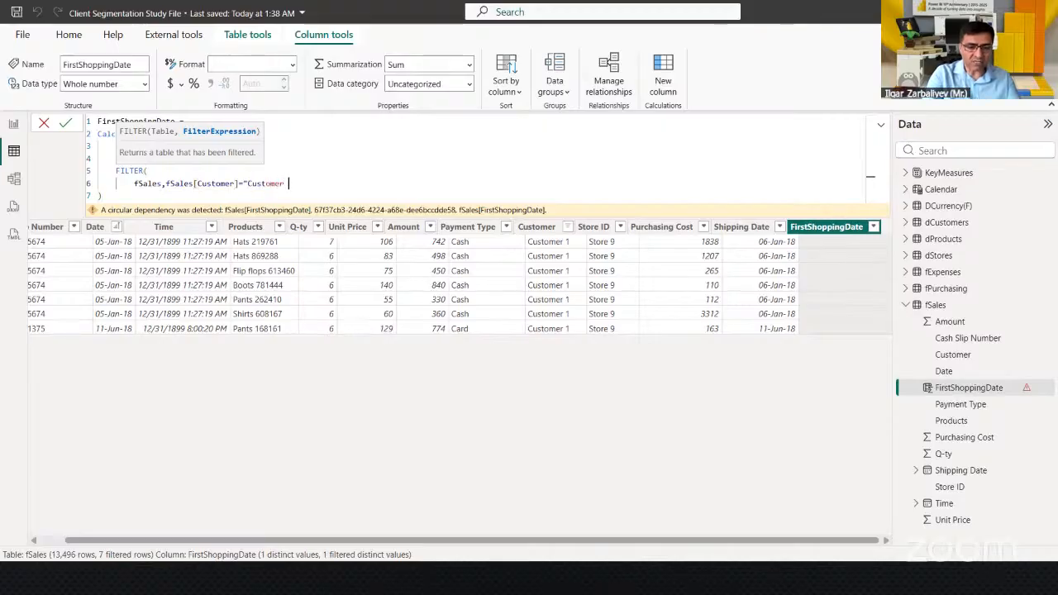
type(" 1\")")
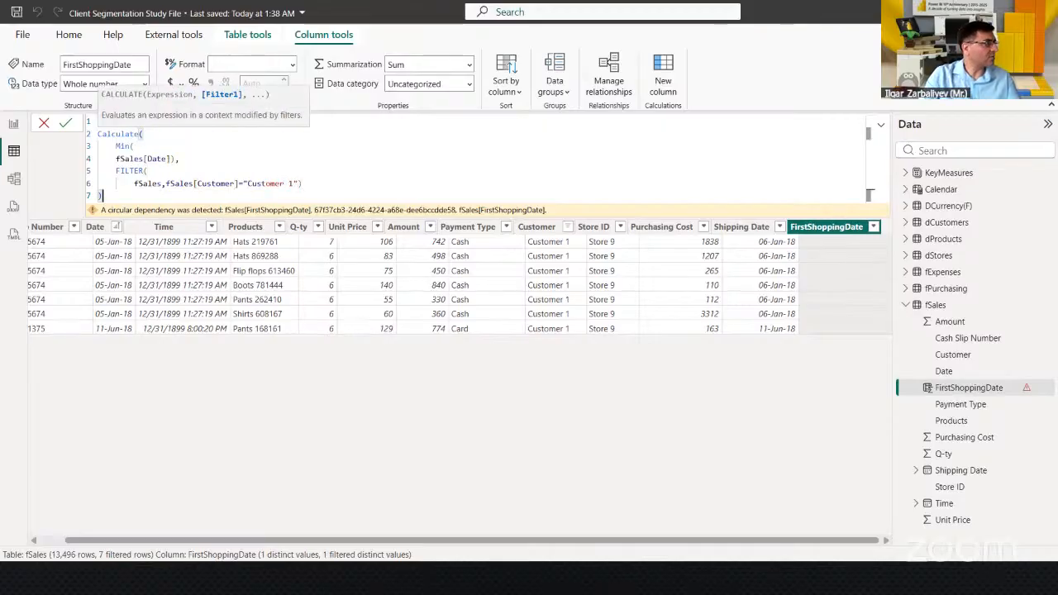
key("Return")
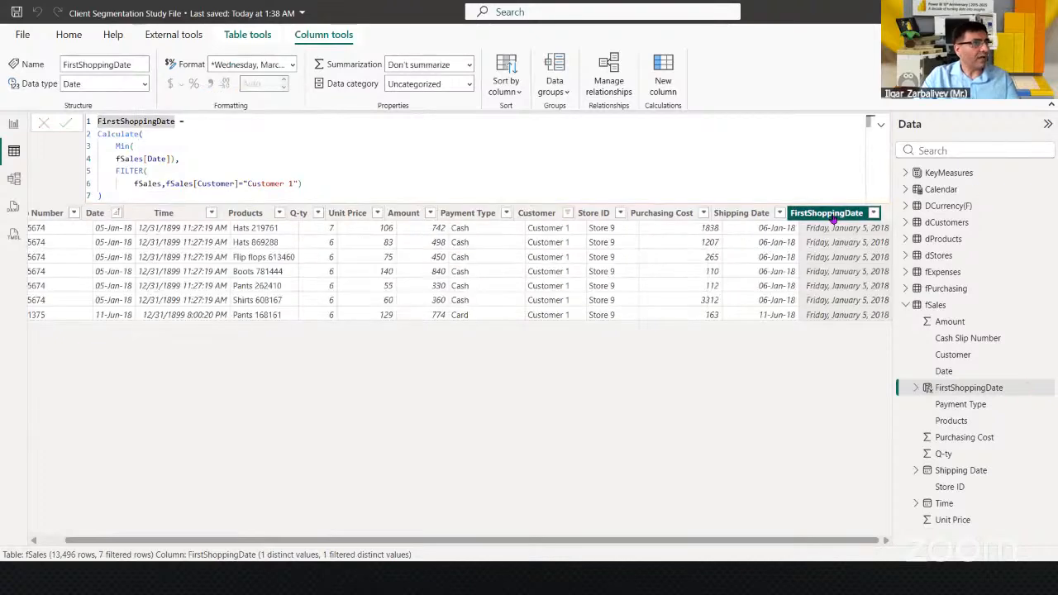
left_click(283, 64)
left_click(320, 336)
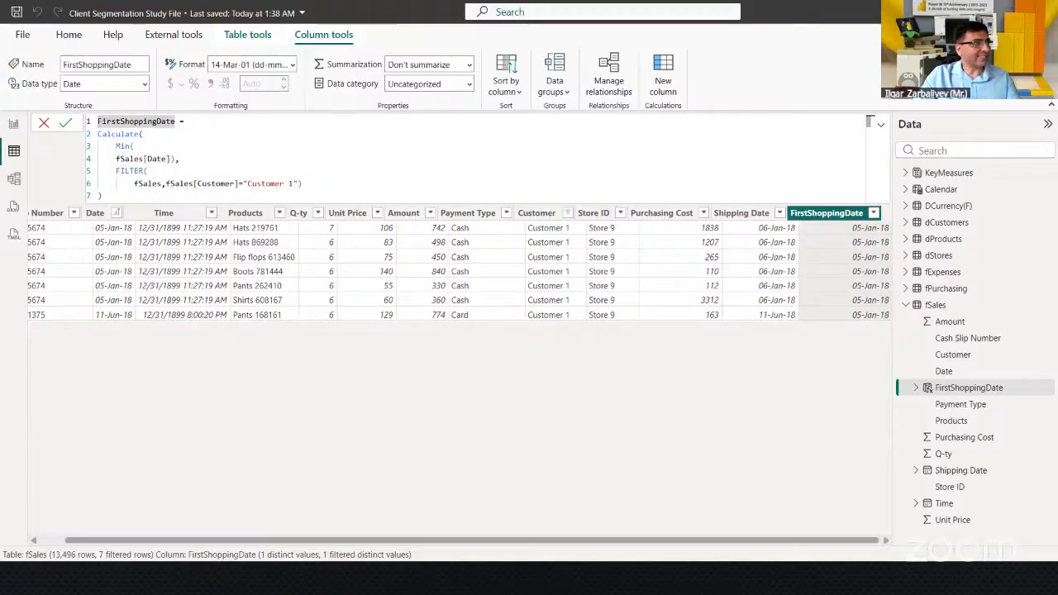
Switch the fSales table's Customer filter from Customer 1 to Customer 10 only
left_click(566, 216)
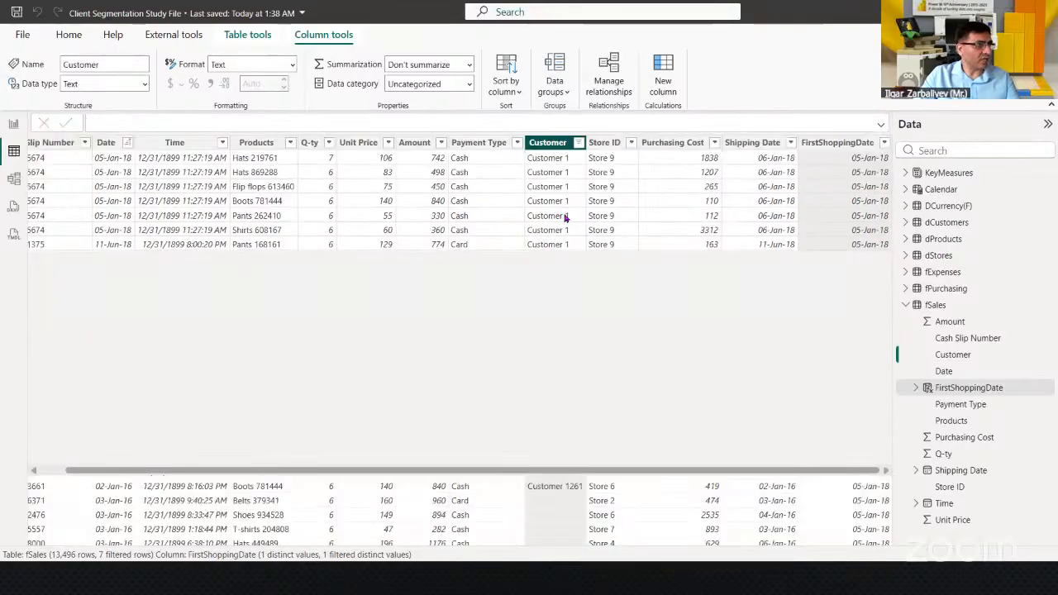
left_click(652, 307)
left_click(649, 294)
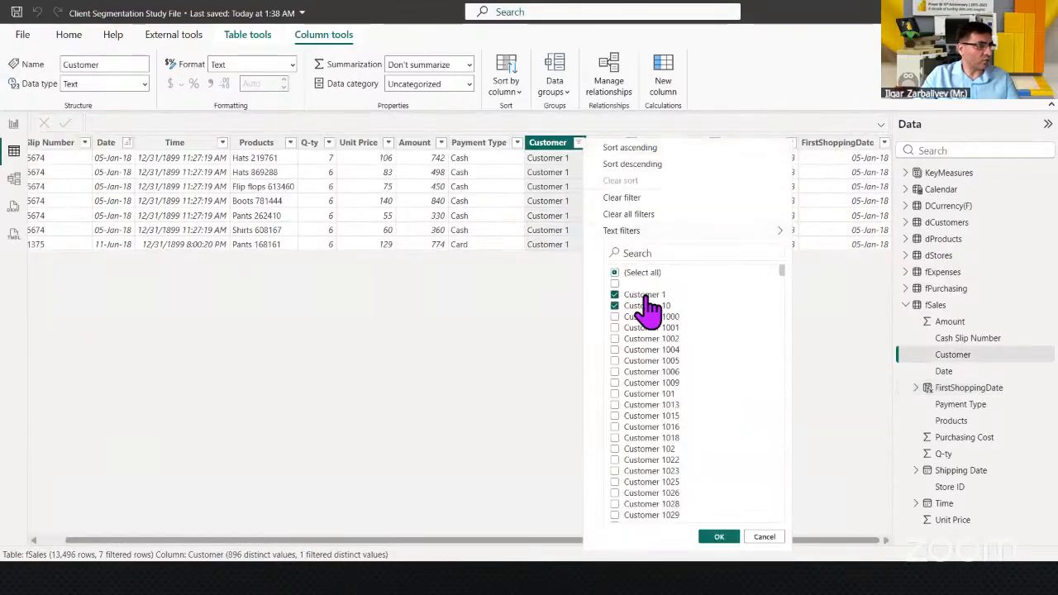
left_click(715, 537)
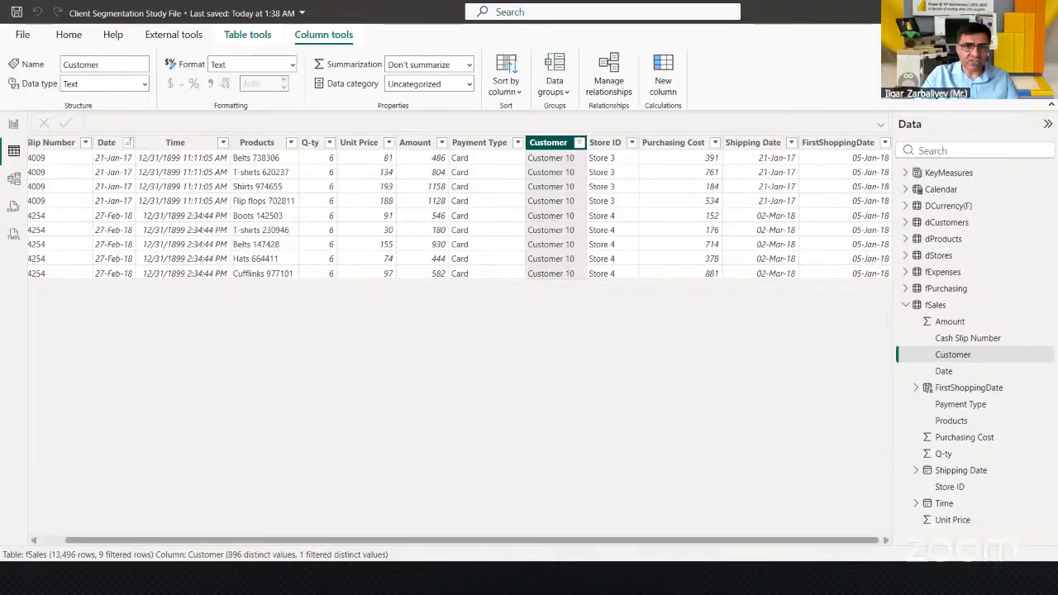
Replace the "Customer 1" text in the FirstShoppingDate formula's filter condition with an EARLIER function
left_click(842, 144)
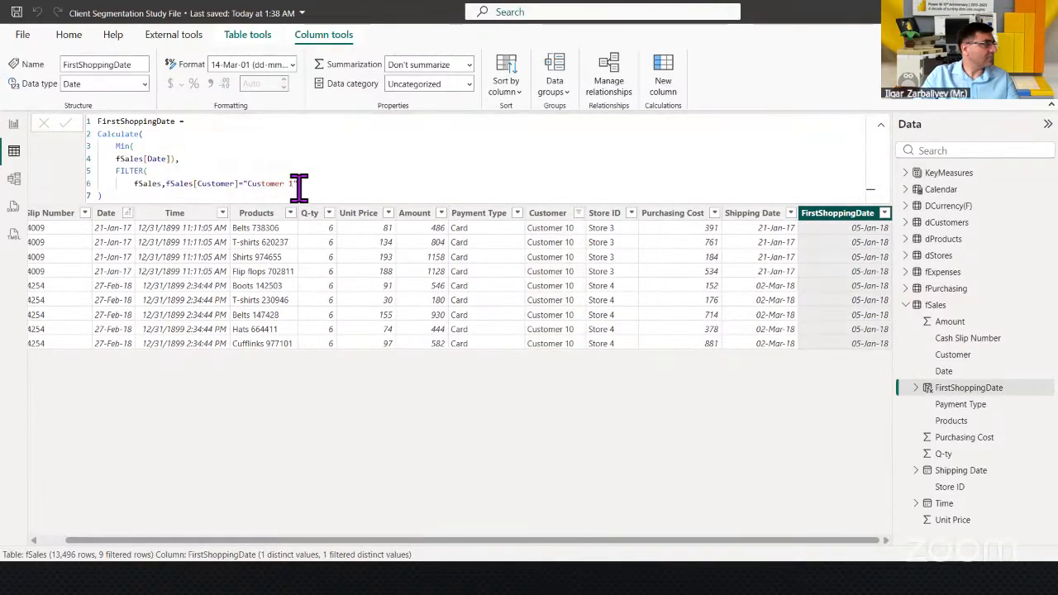
left_click(299, 185)
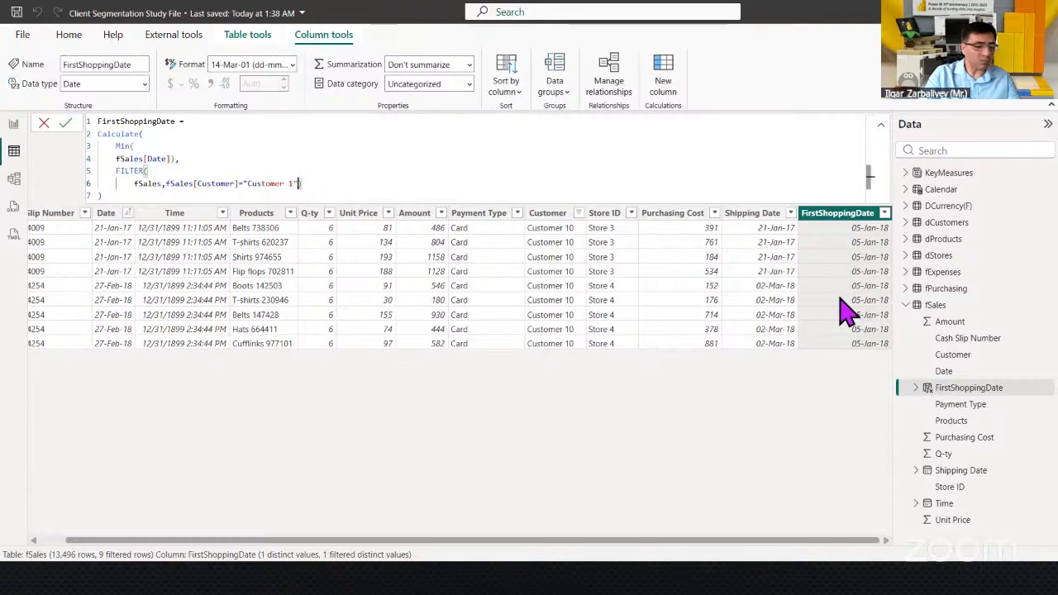
key("BackSpace")
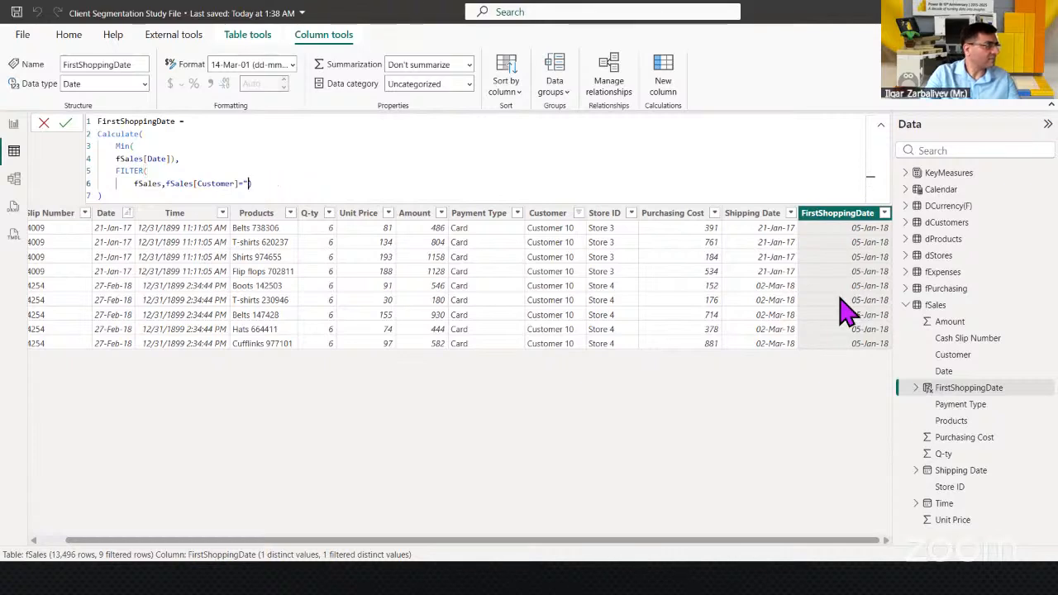
key("BackSpace")
type("EARLIER(")
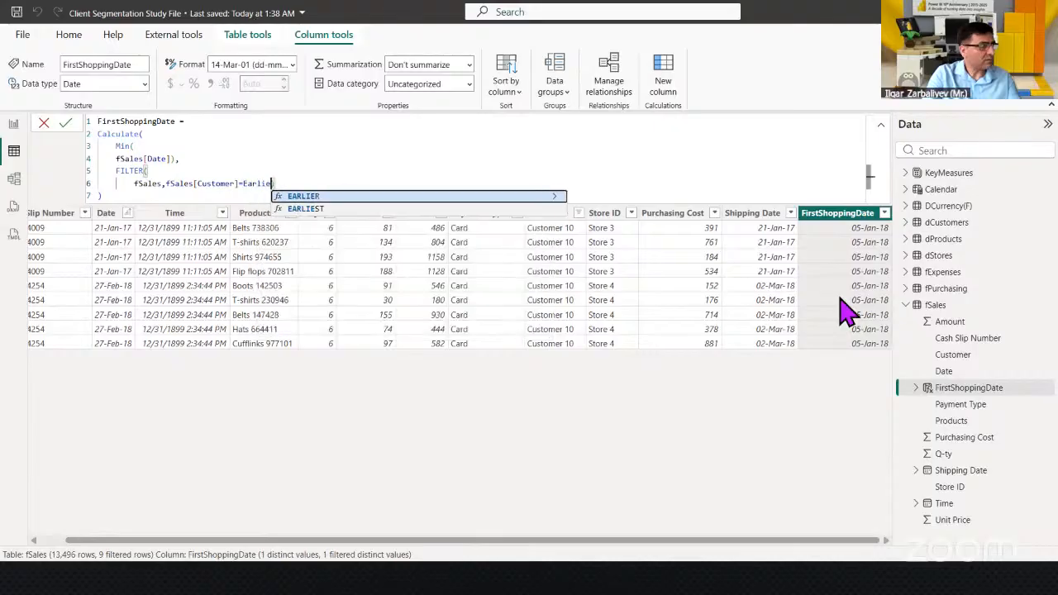
Give EARLIER the fSales[Customer] column as its argument, close the FILTER function and apply the FirstShoppingDate formula
type("fsales")
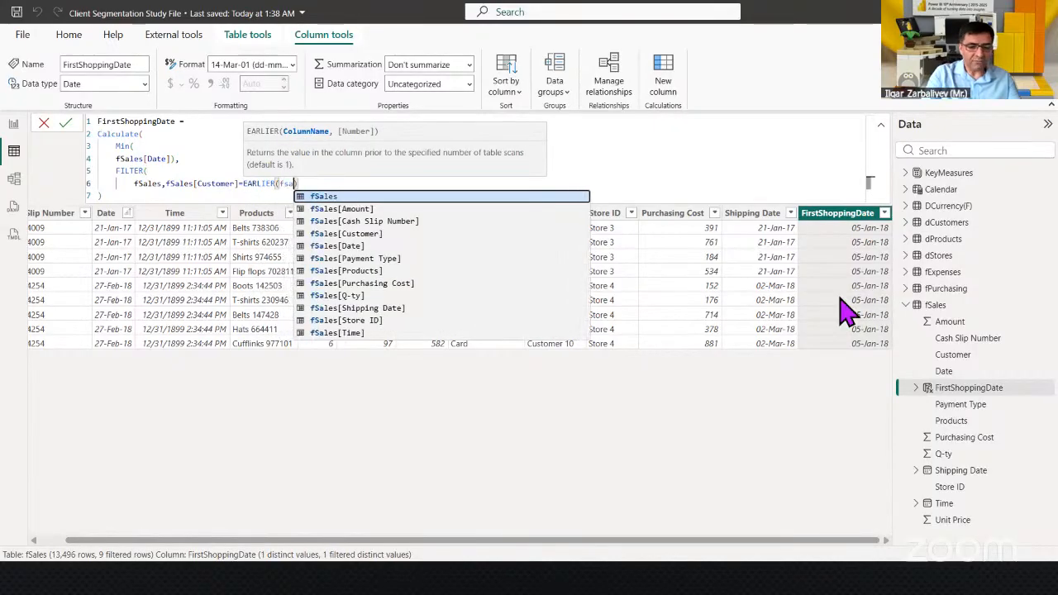
key("Down")
key("Down")
key("Down")
key("Down")
key("Down")
key("Down")
key("Down")
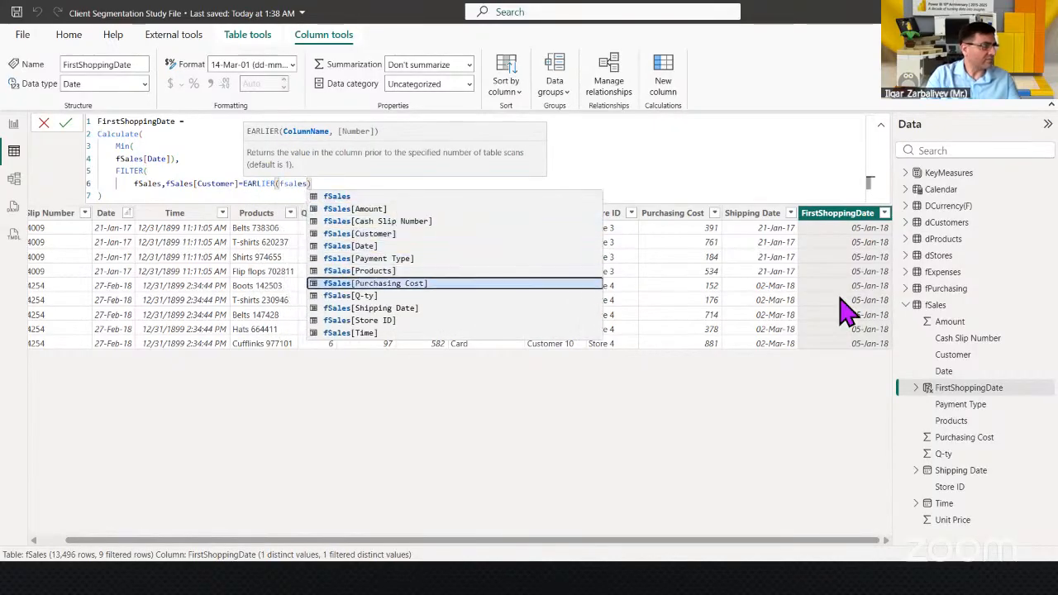
key("Up")
key("Up")
key("Up")
key("Up")
key("Tab")
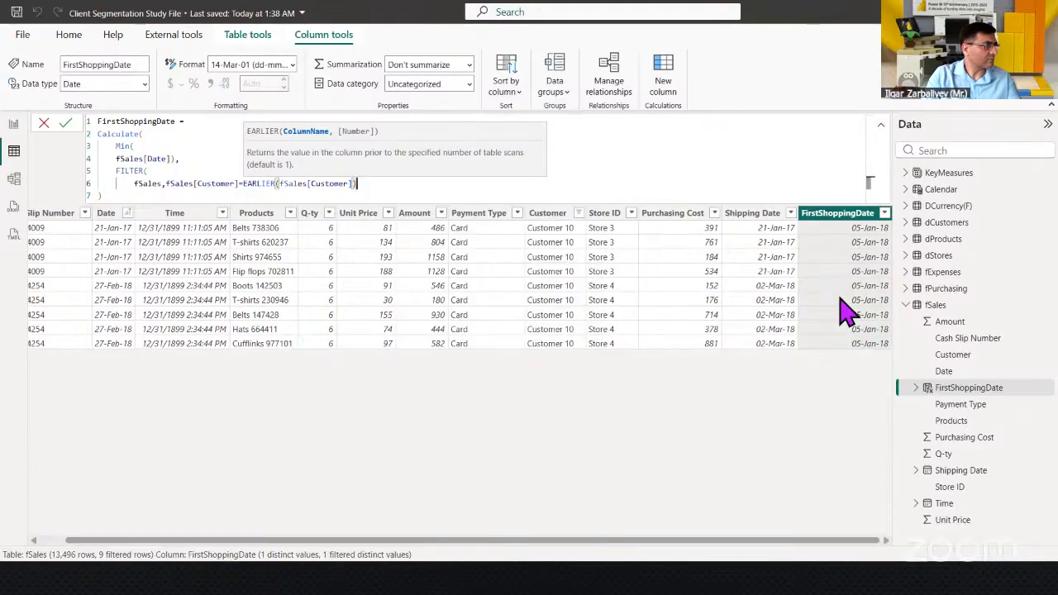
key("Down")
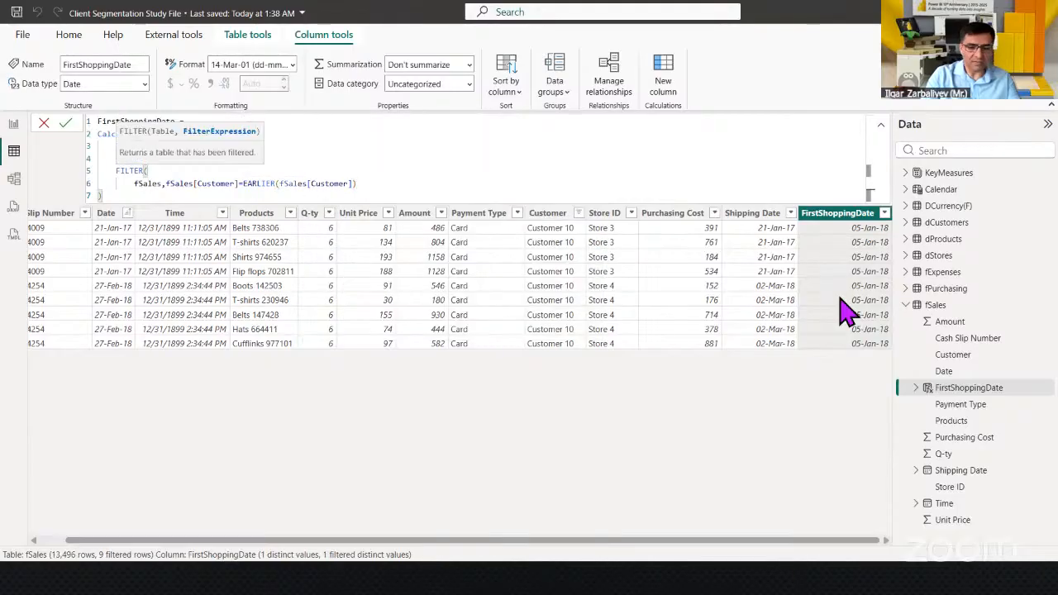
type(")")
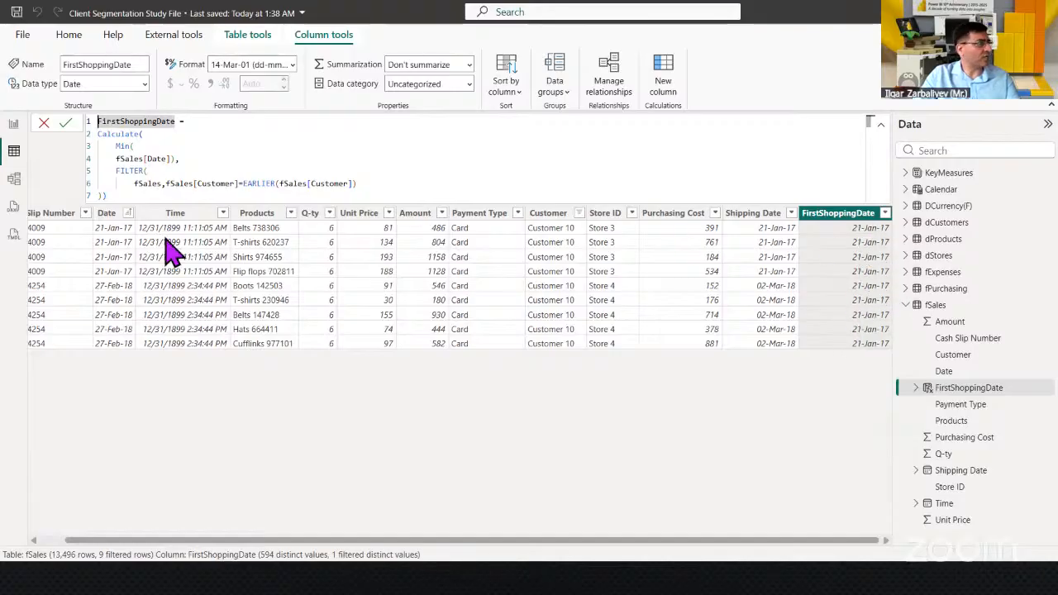
Filter the fSales table's Customer column to Customer 1 only and compare its FirstShoppingDate values with the Date column
left_click(578, 212)
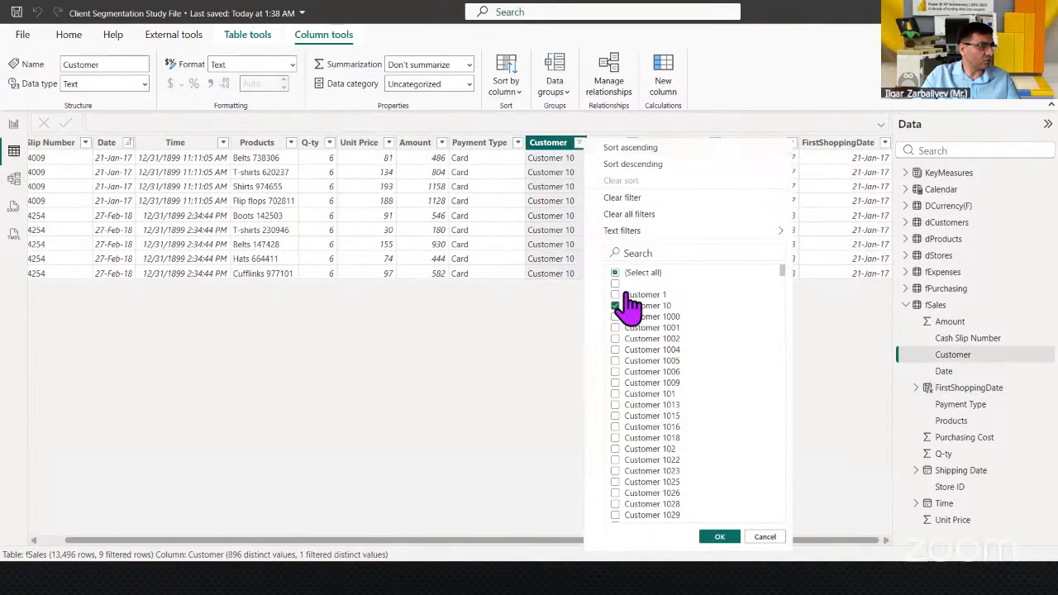
left_click(615, 294)
left_click(615, 305)
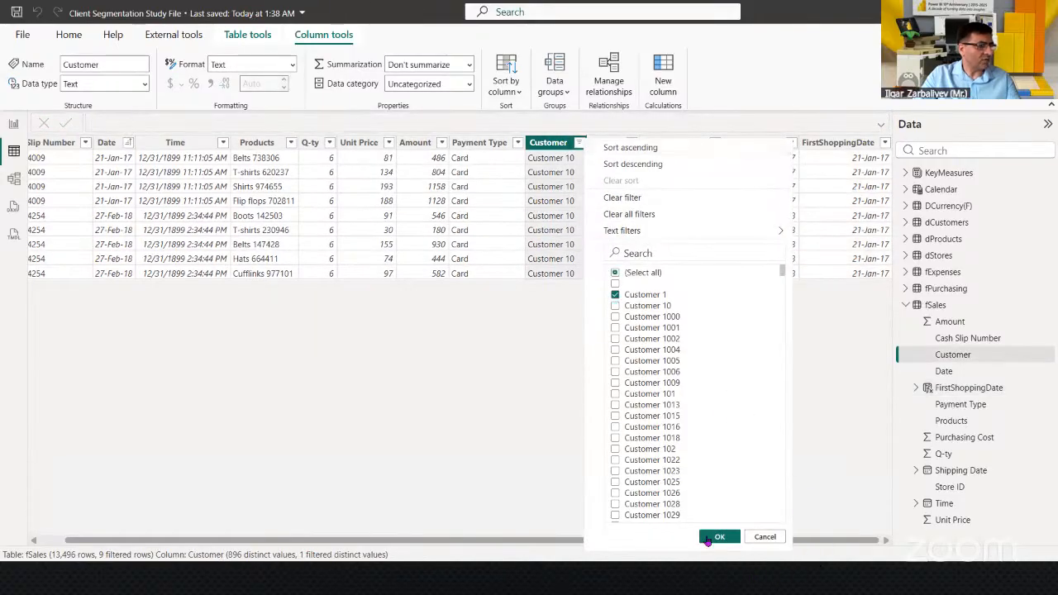
left_click(716, 537)
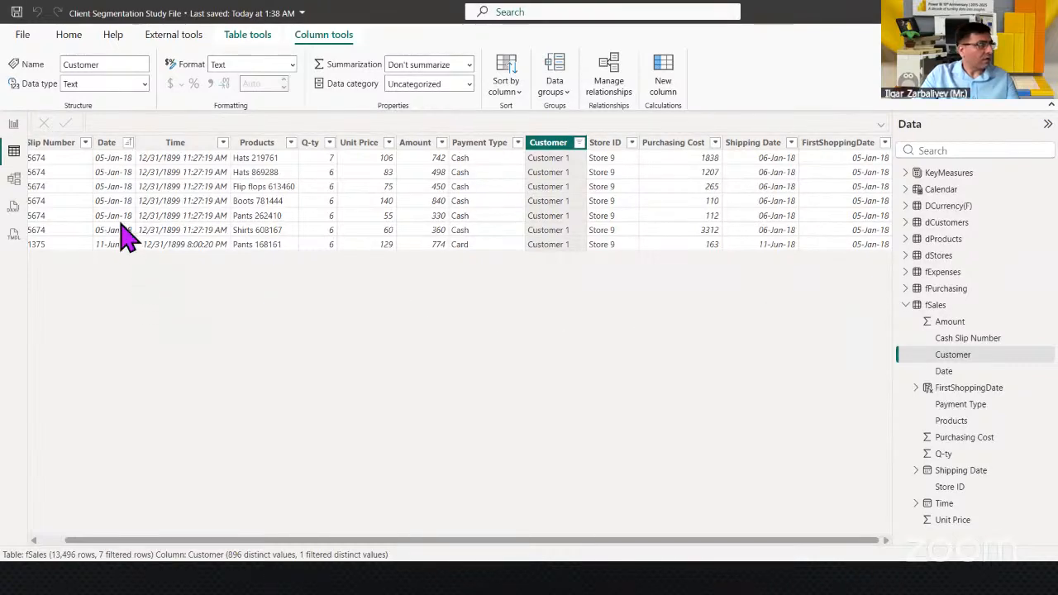
left_click(838, 144)
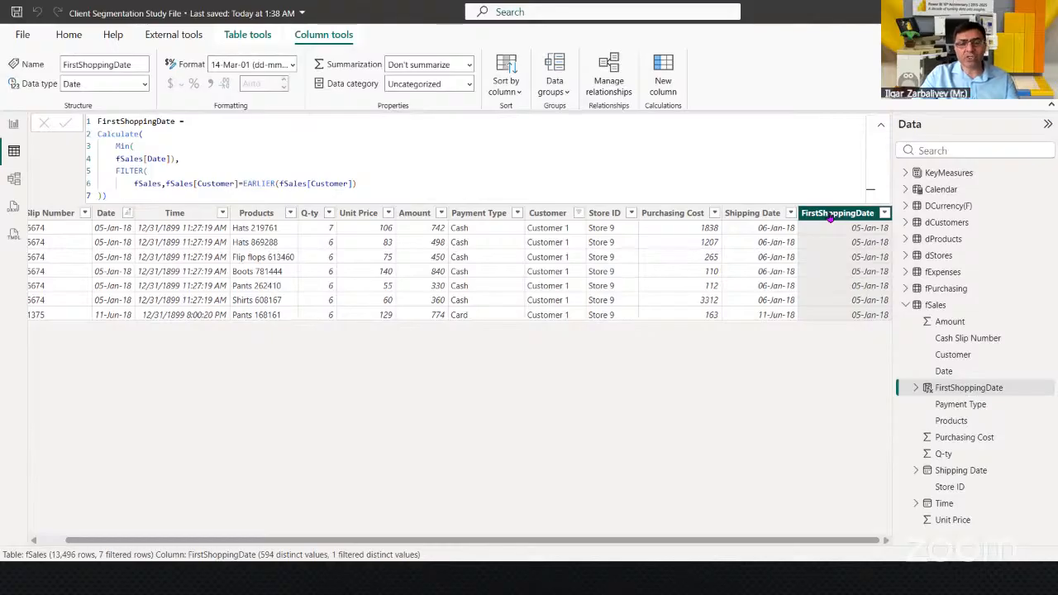
left_click(119, 318)
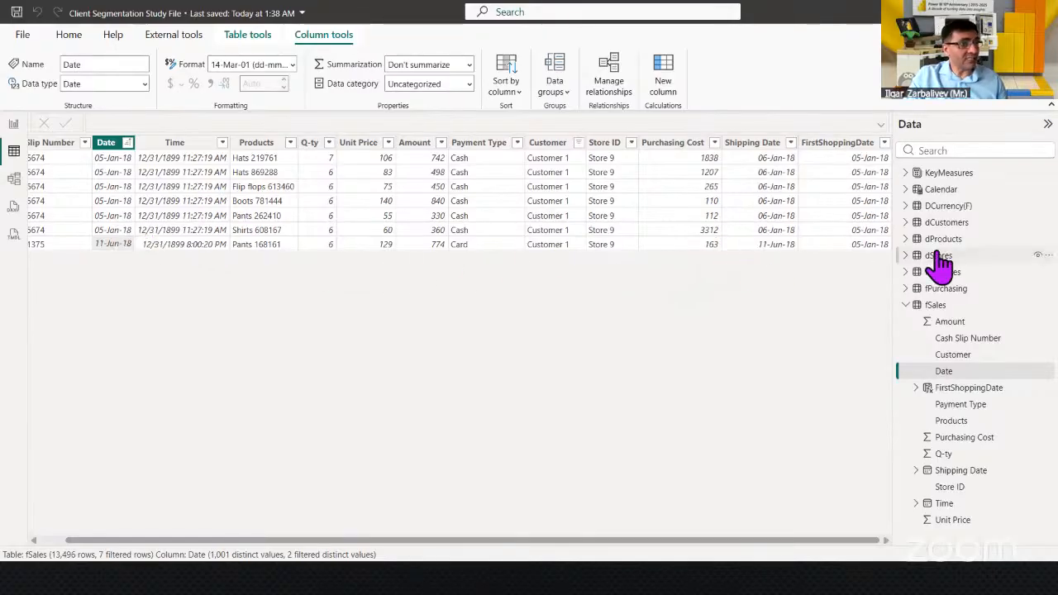
Rename the FirstShoppingDate calculated column to PreviousShoppingDate in its formula
left_click(850, 145)
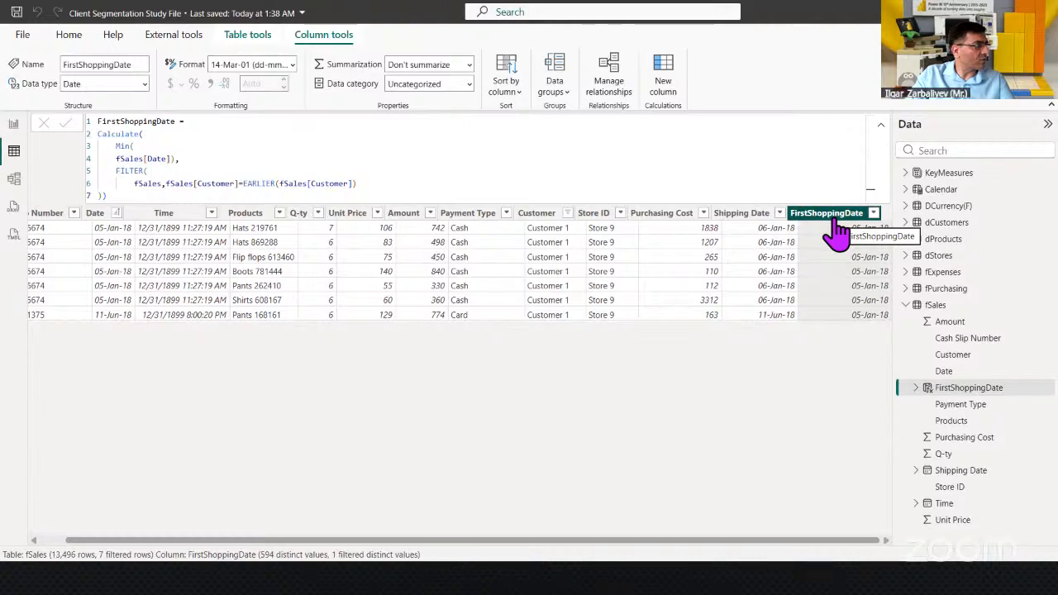
left_click(121, 119)
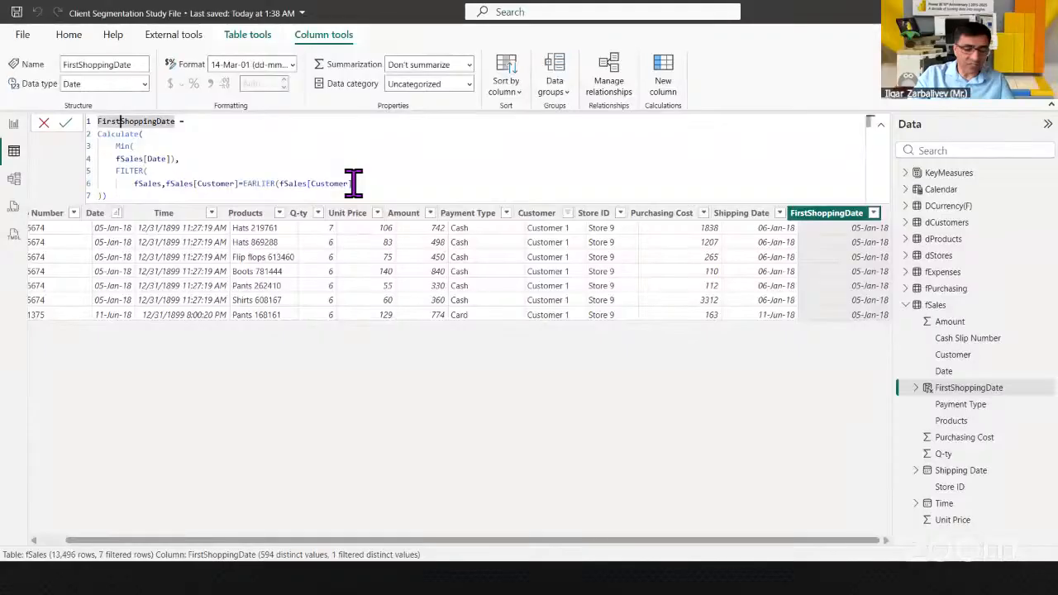
key("BackSpace")
key("BackSpace")
key("BackSpace")
key("BackSpace")
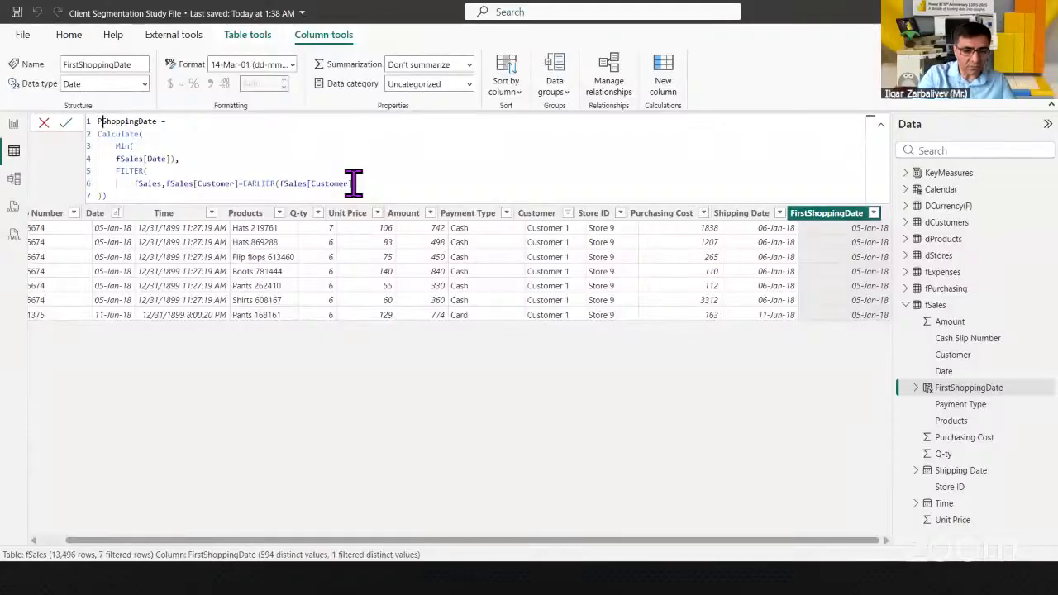
key("BackSpace")
type("Previous")
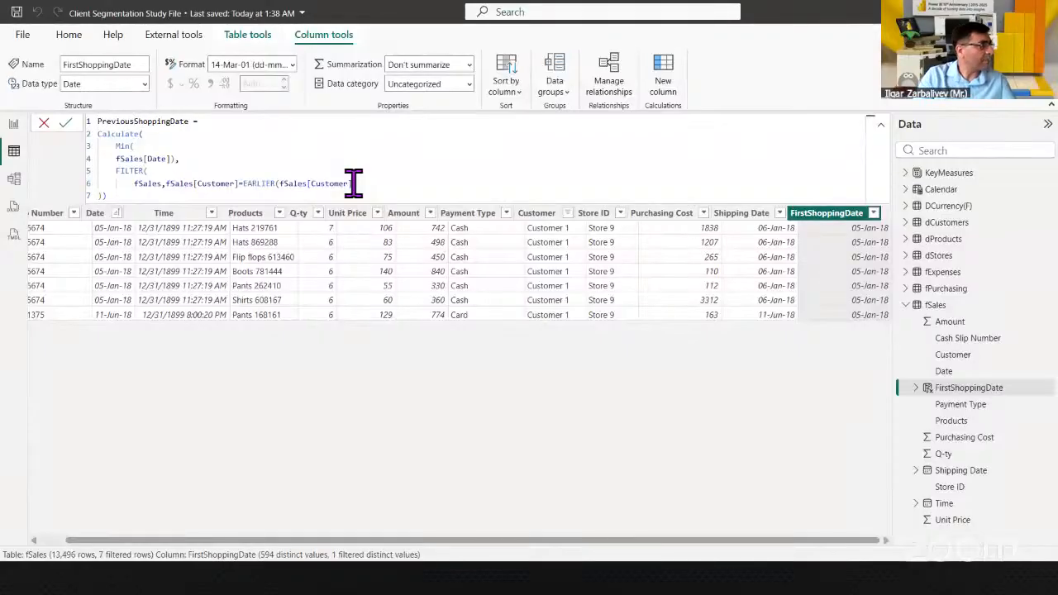
Extend the FILTER condition after EARLIER(fSales[Customer]) with && and the fSales[Date] column
key("Down")
key("Down")
key("Down")
key("Down")
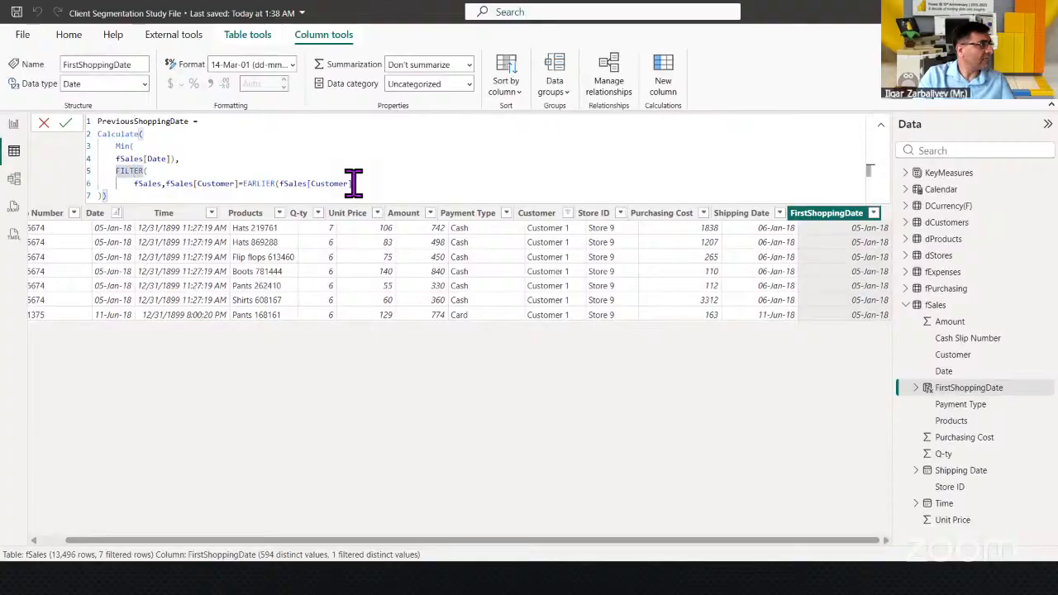
key("Down")
key("Right")
key("Right")
key("Right")
key("Right")
key("Right")
key("Right")
key("Right")
key("Right")
key("Right")
key("Right")
key("Right")
key("Right")
key("Right")
key("Right")
key("Right")
key("Right")
key("Right")
key("Right")
key("Right")
key("Right")
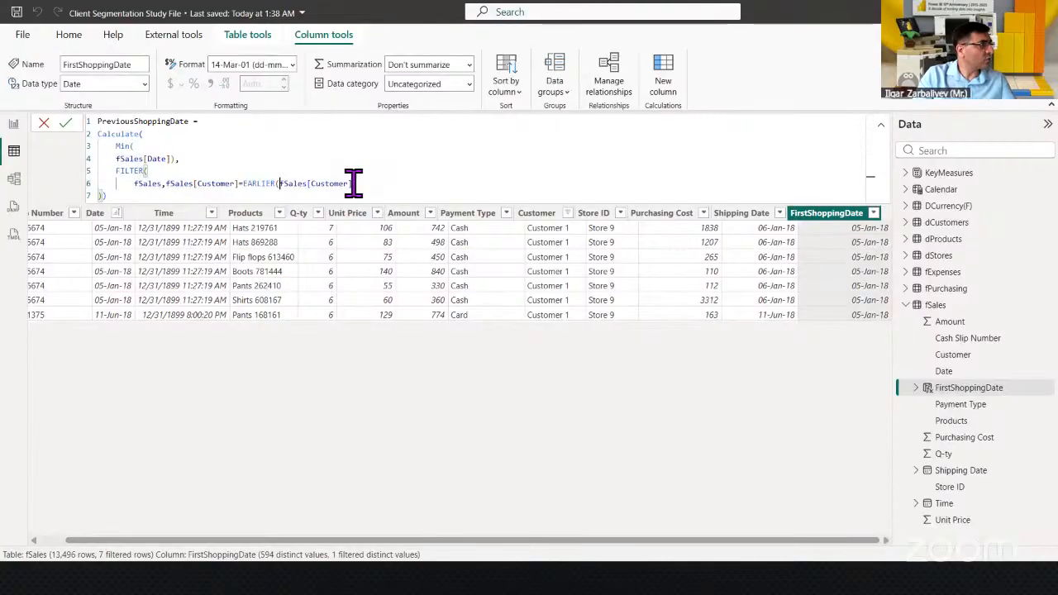
key("Right")
key("Right")
key("Right")
key("Right")
key("Right")
key("Right")
key("Right")
key("Right")
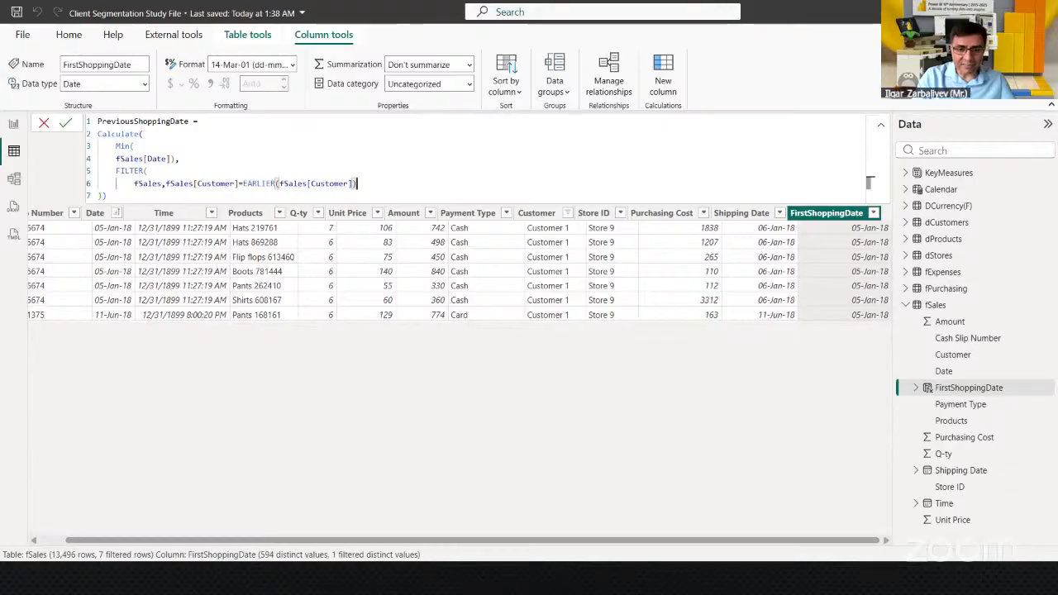
type("&&")
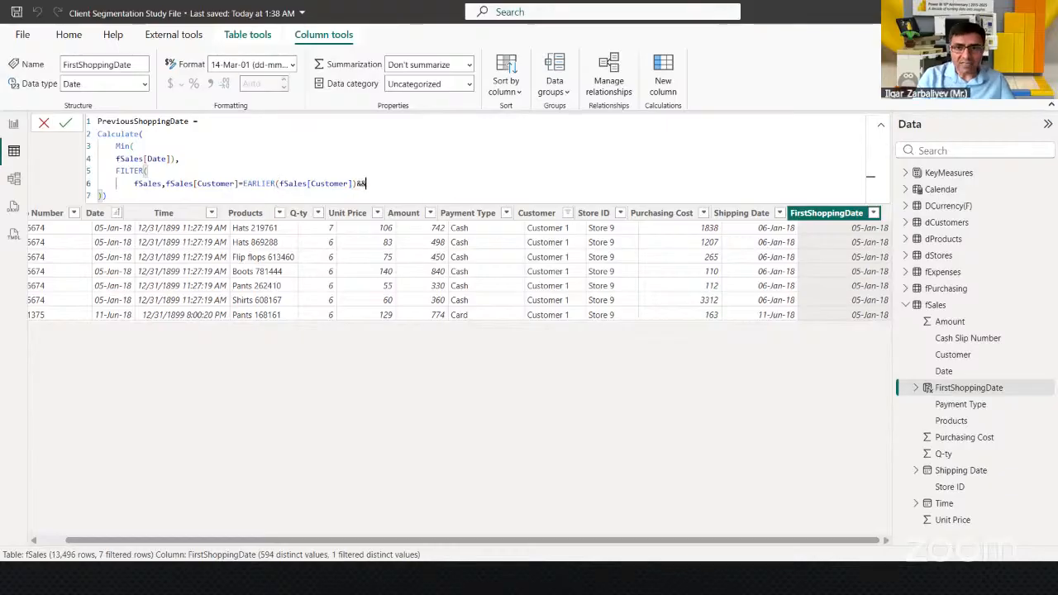
type("fsales")
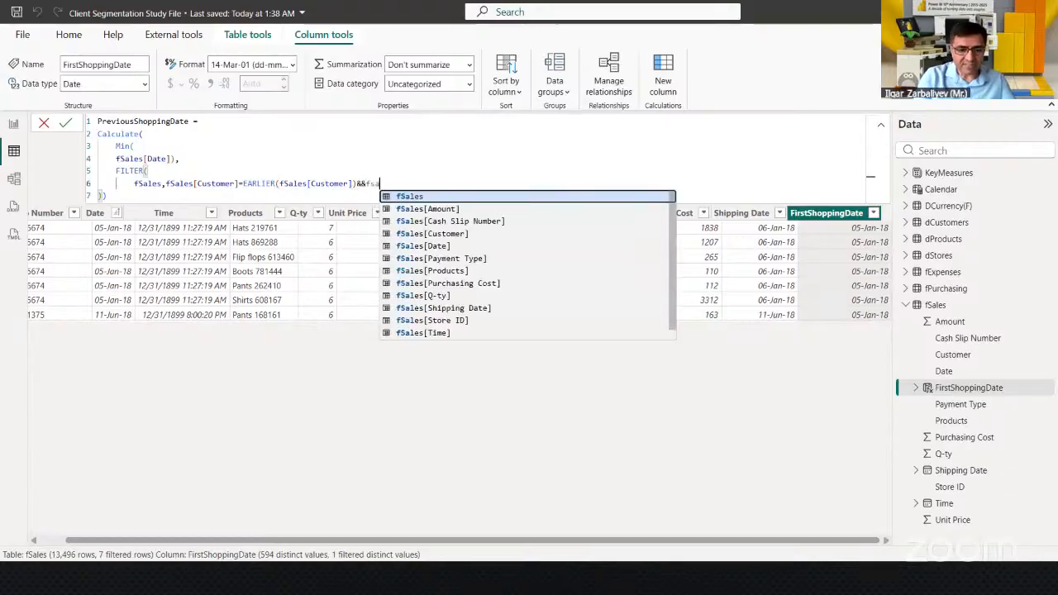
key("Down")
key("Down")
key("Down")
key("Tab")
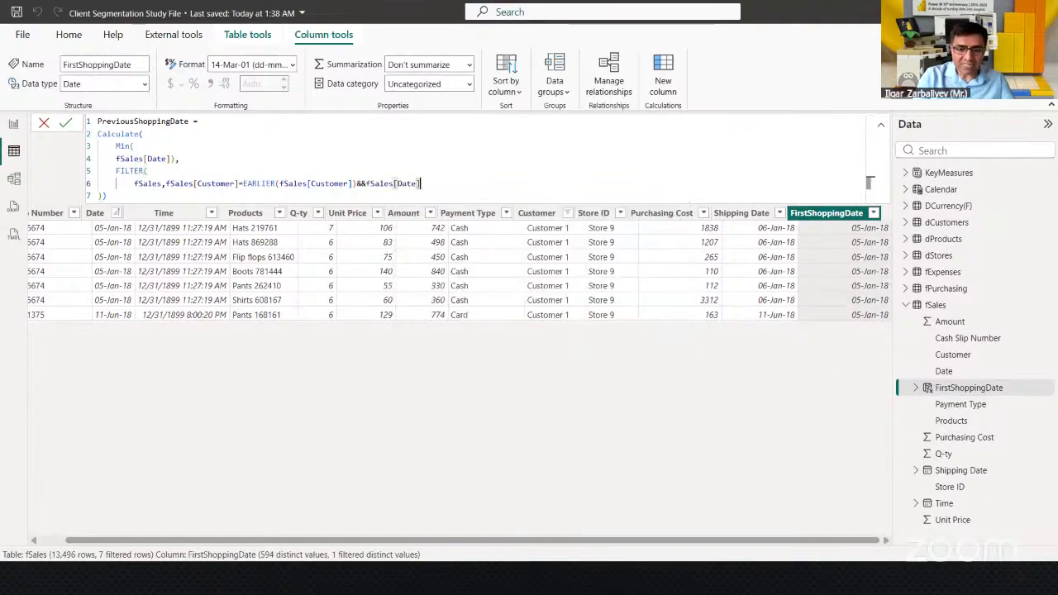
Complete the date condition as fSales[Date]<EARLIER(fSales[Date]) and apply the PreviousShoppingDate formula
type("<")
type("Earlier")
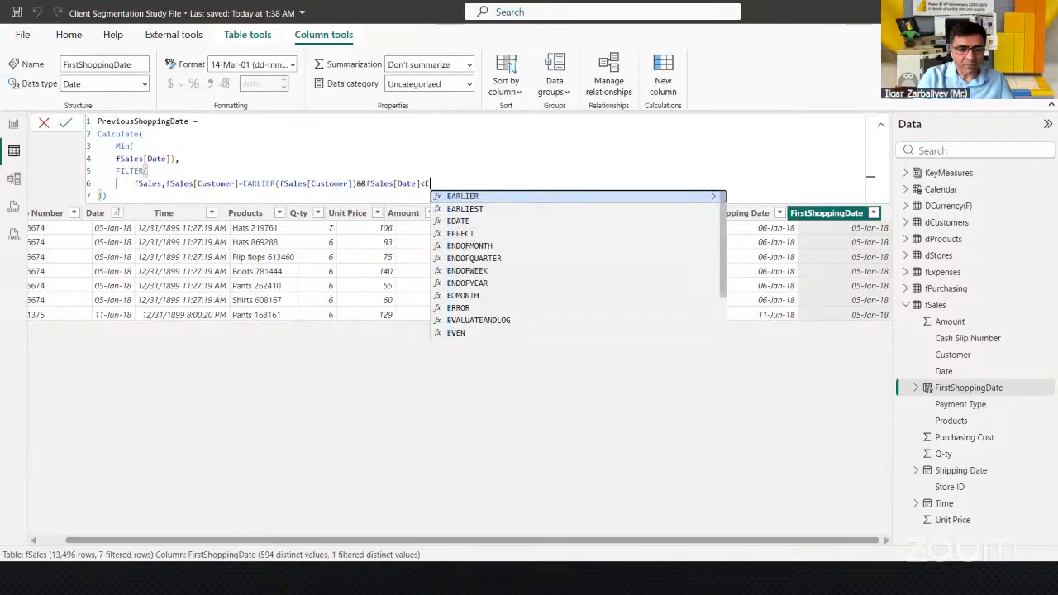
key("Tab")
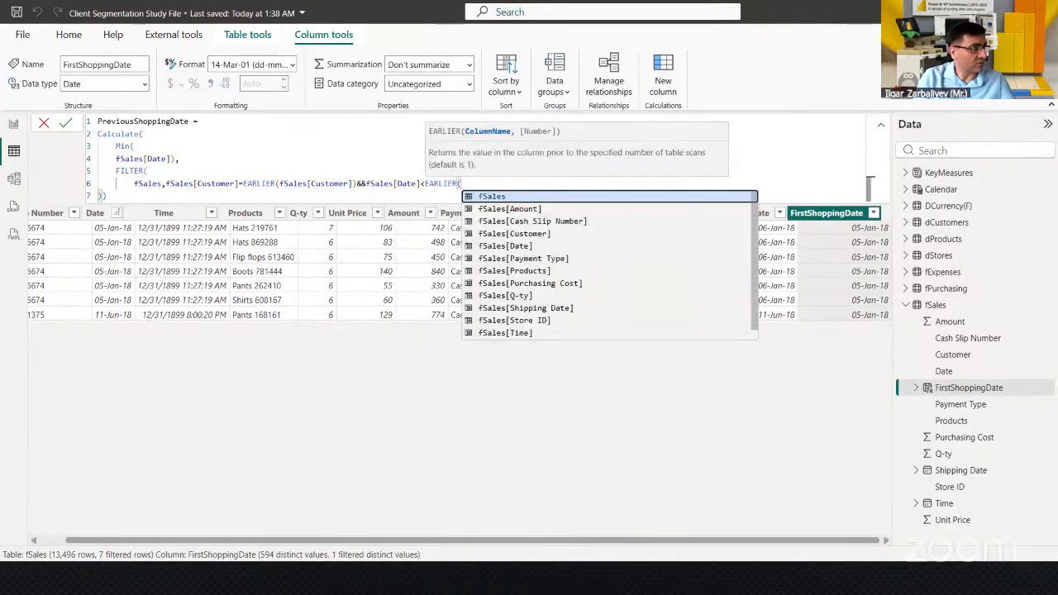
type("fsales")
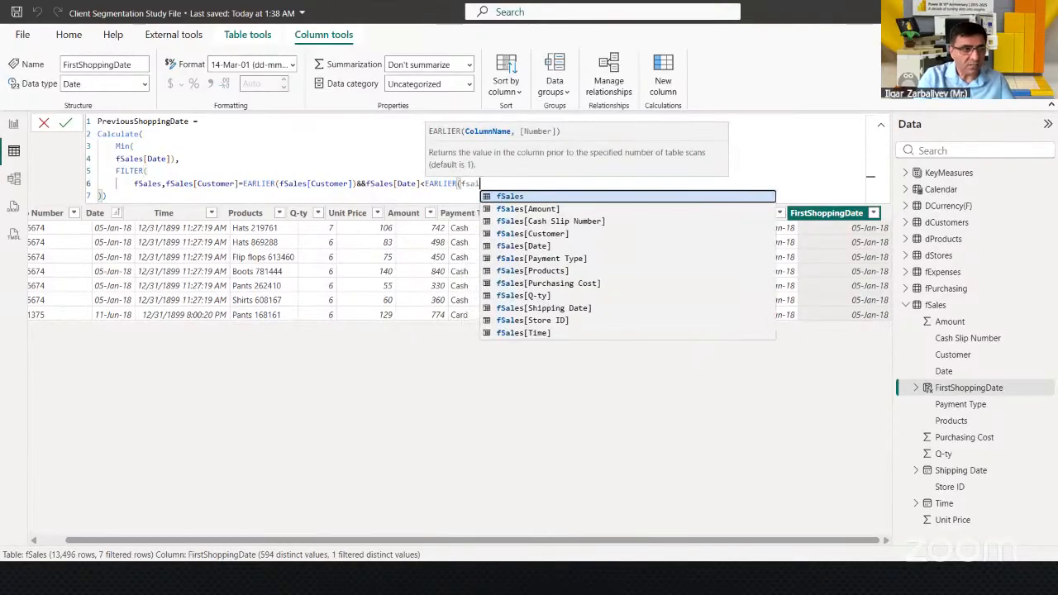
key("Down")
key("Down")
key("Down")
key("Down")
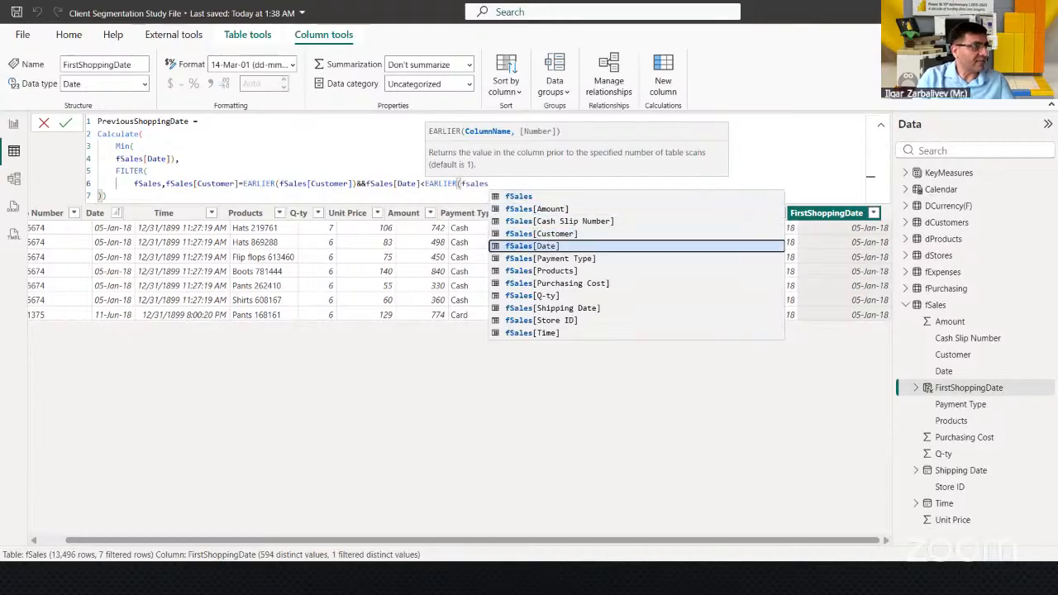
key("Tab")
type(")")
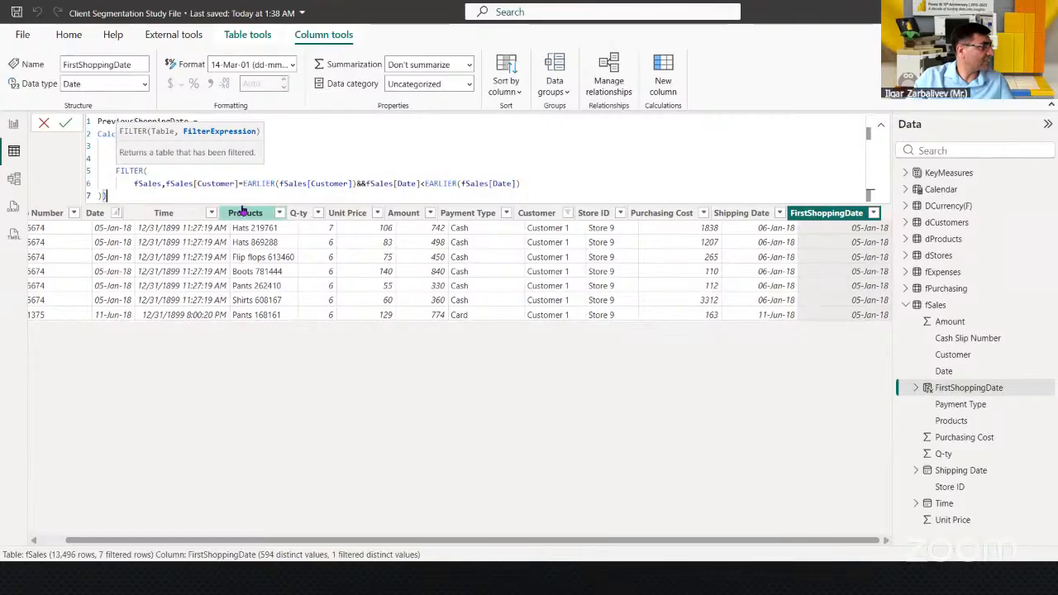
left_click(251, 140)
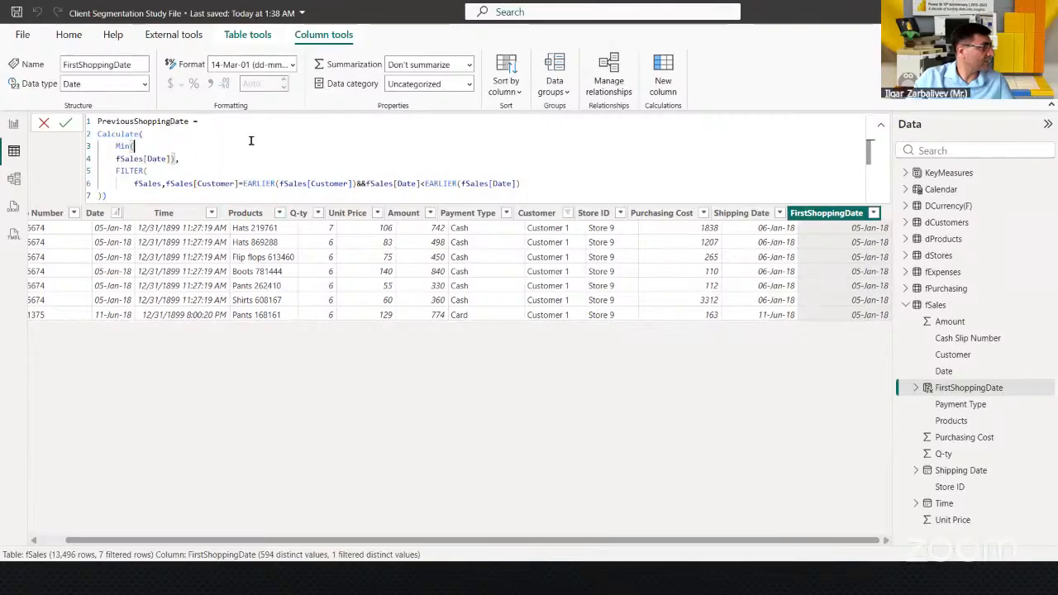
left_click(128, 192)
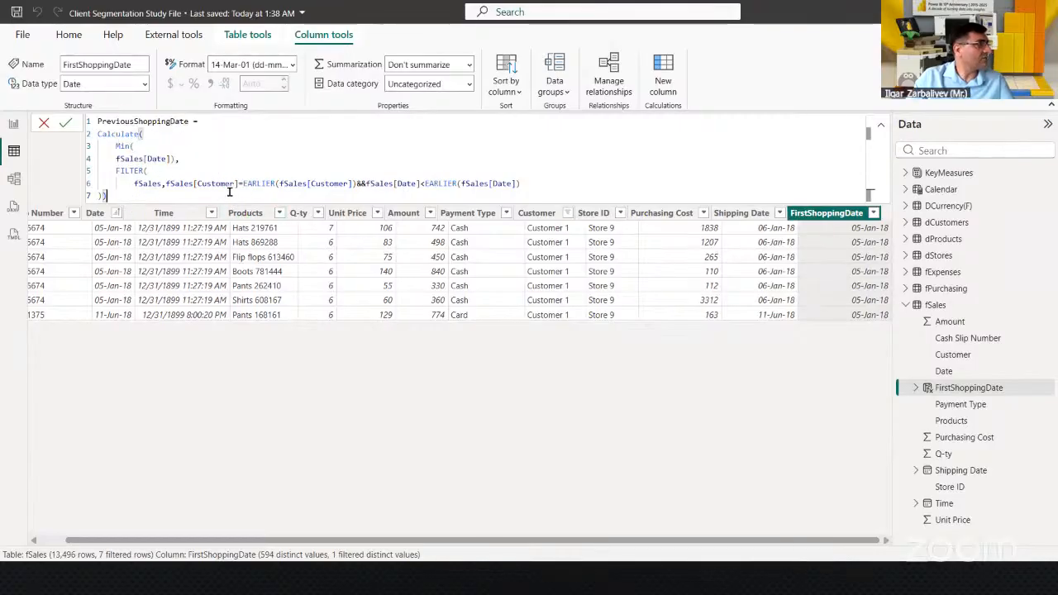
left_click(65, 122)
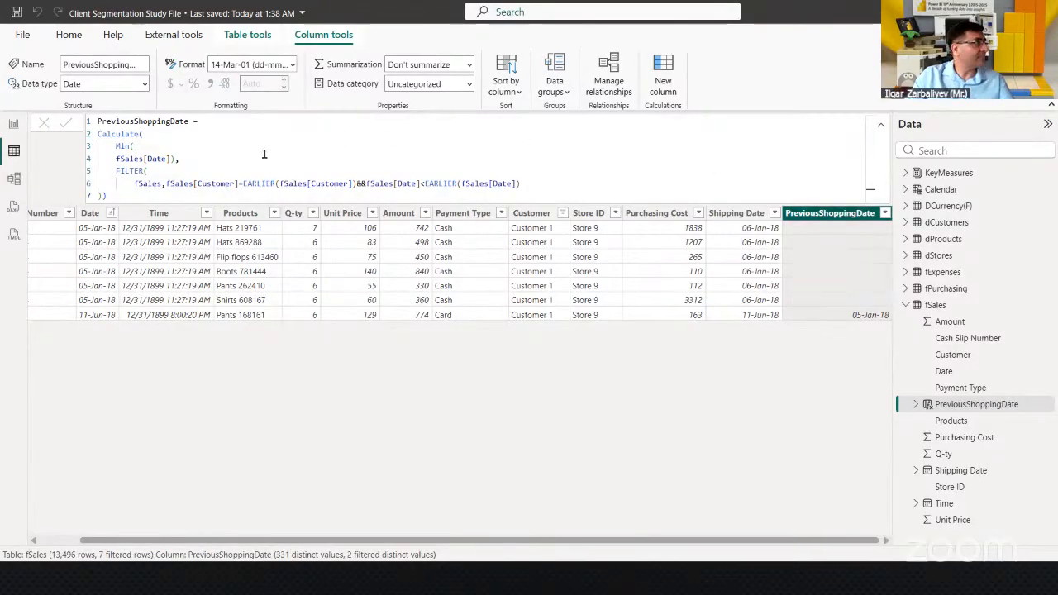
Replace the Min function in the PreviousShoppingDate formula with MAX and apply it
double_click(129, 145)
type("Ma")
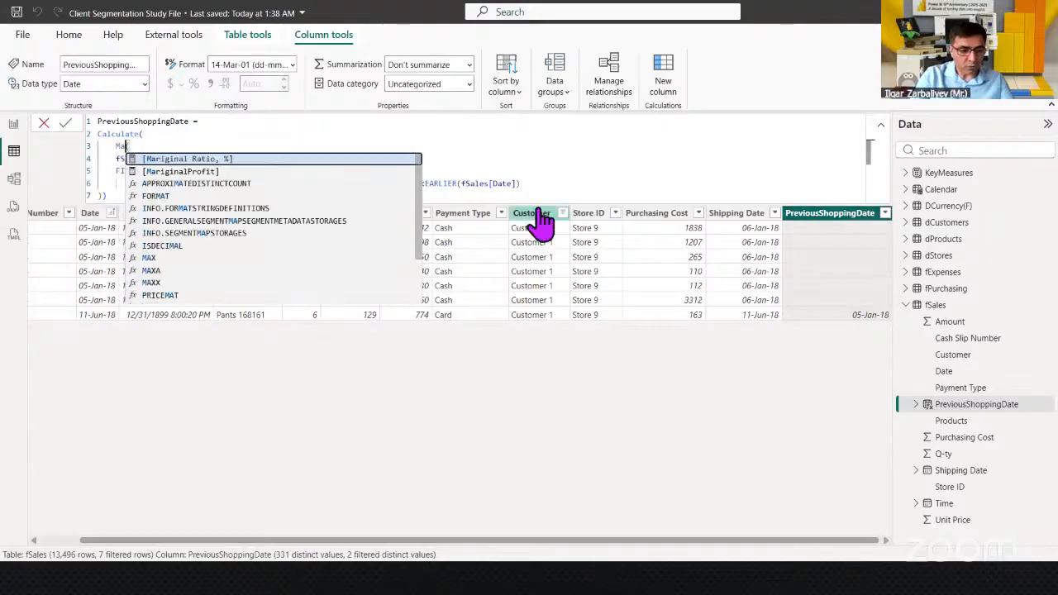
type("x(")
key("Tab")
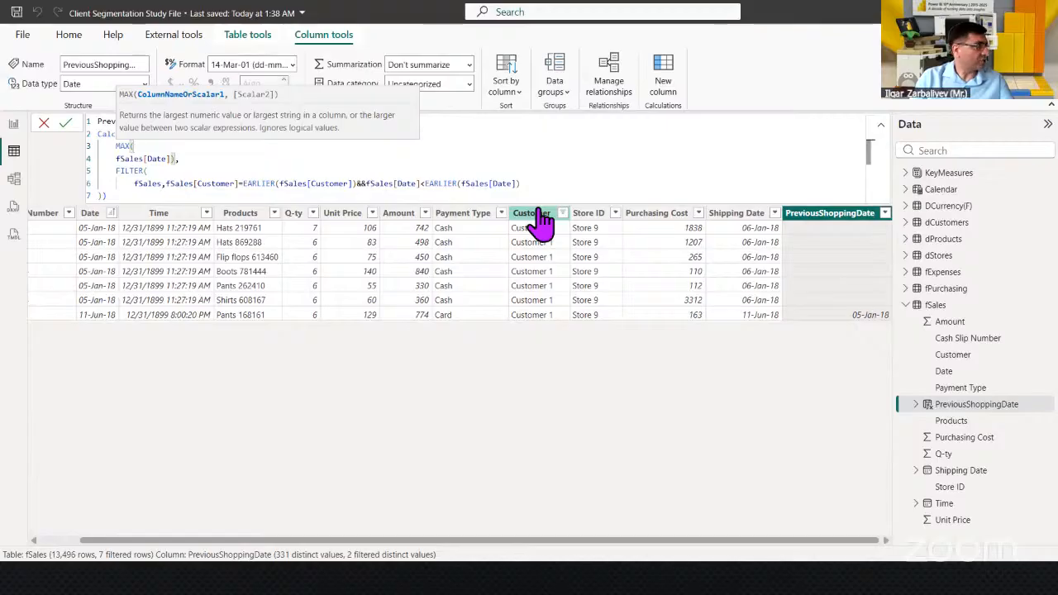
left_click(65, 124)
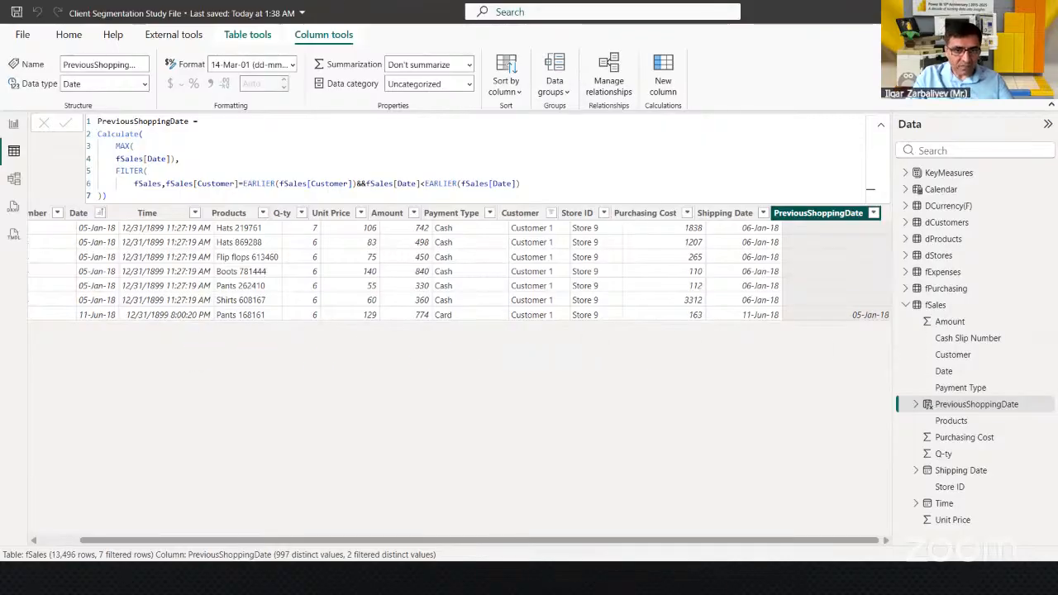
Filter the fSales table's Customer column to Customer 10 only and view the PreviousShoppingDate values
left_click(552, 214)
left_click(651, 304)
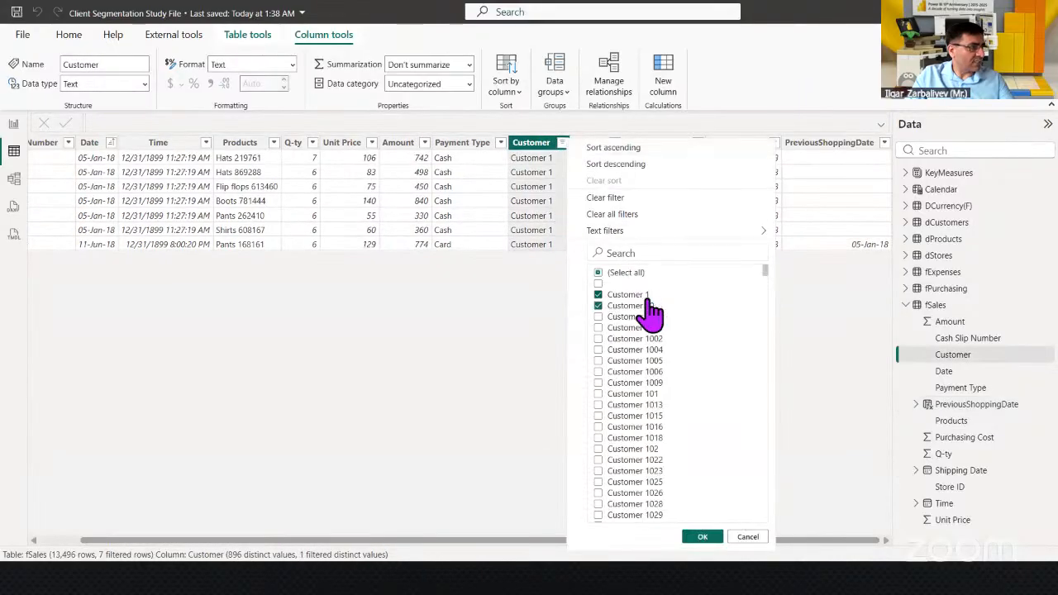
left_click(701, 536)
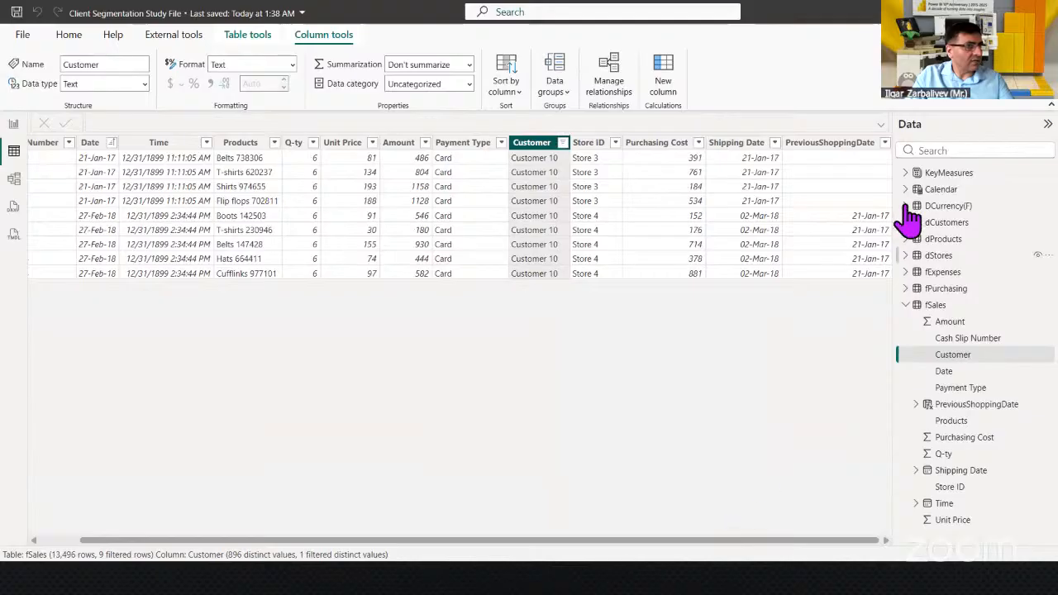
left_click_drag(851, 540, 907, 530)
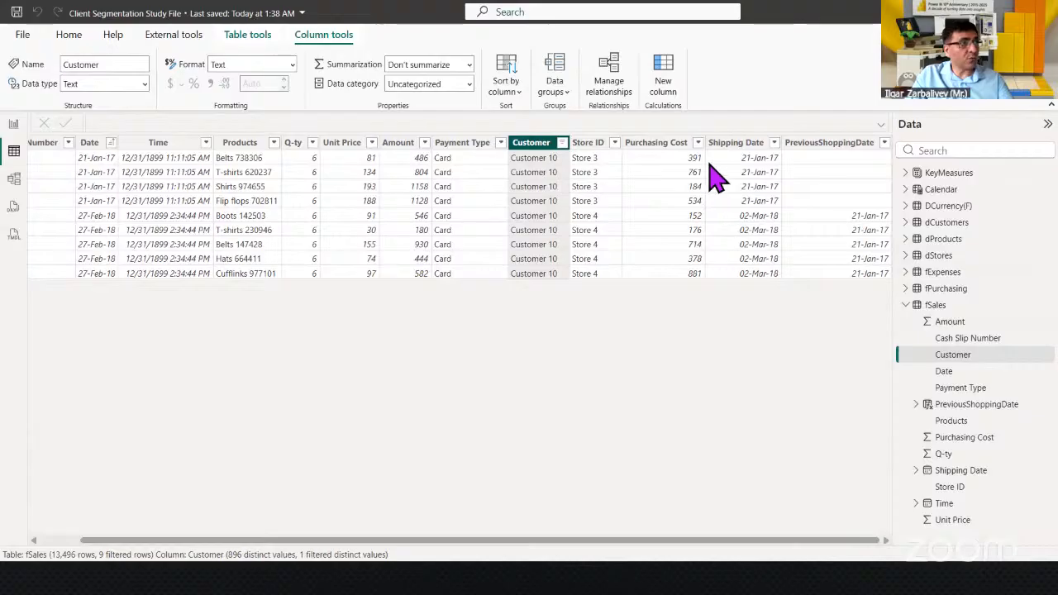
Add a calculated column to fSales named The Difference between Last & Previous Shopping Dates
left_click(665, 69)
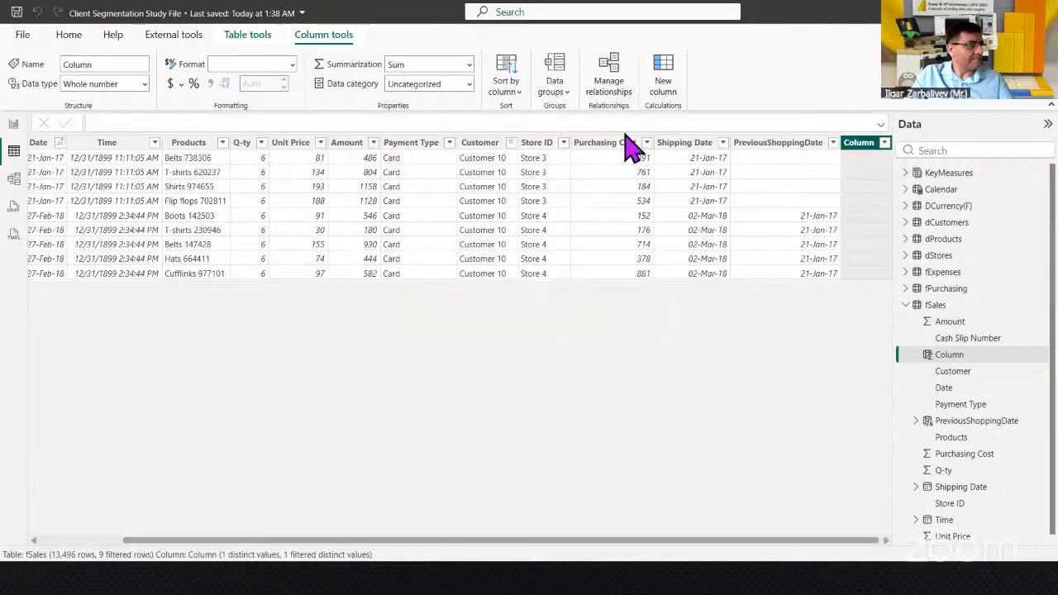
type("The ")
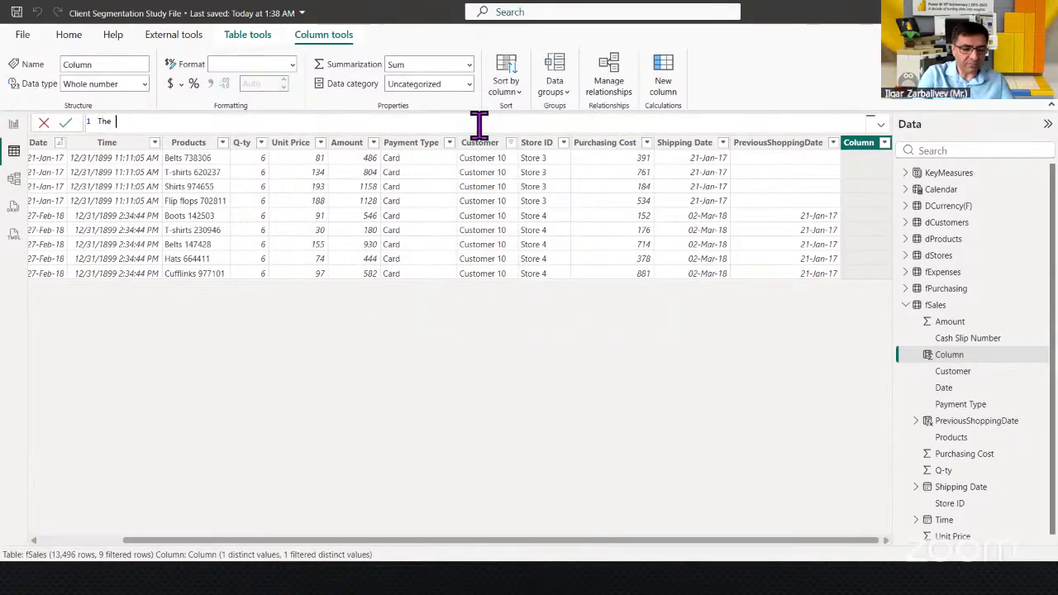
type("Difference ")
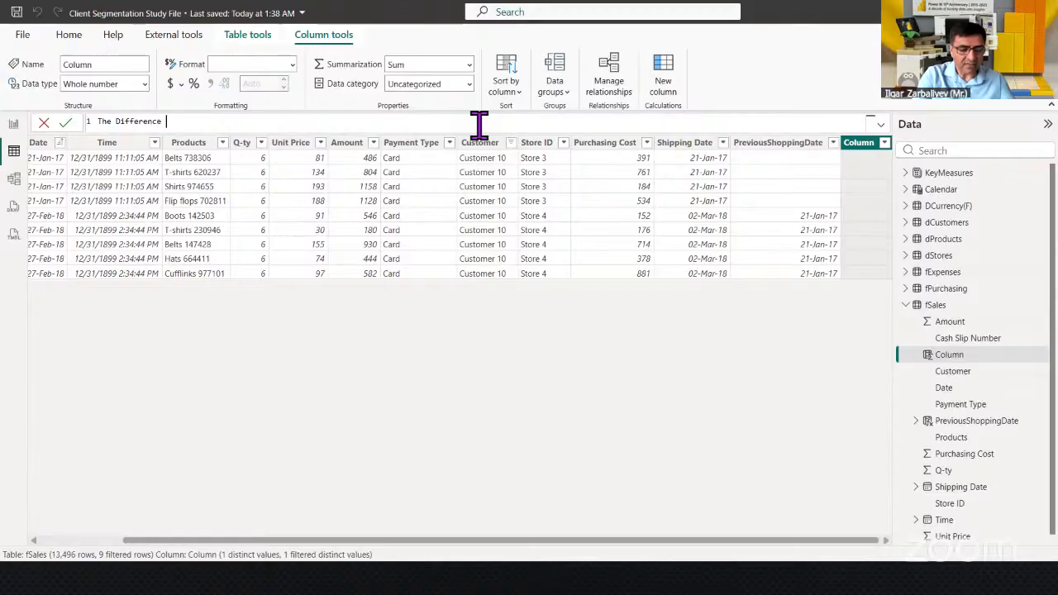
type("between")
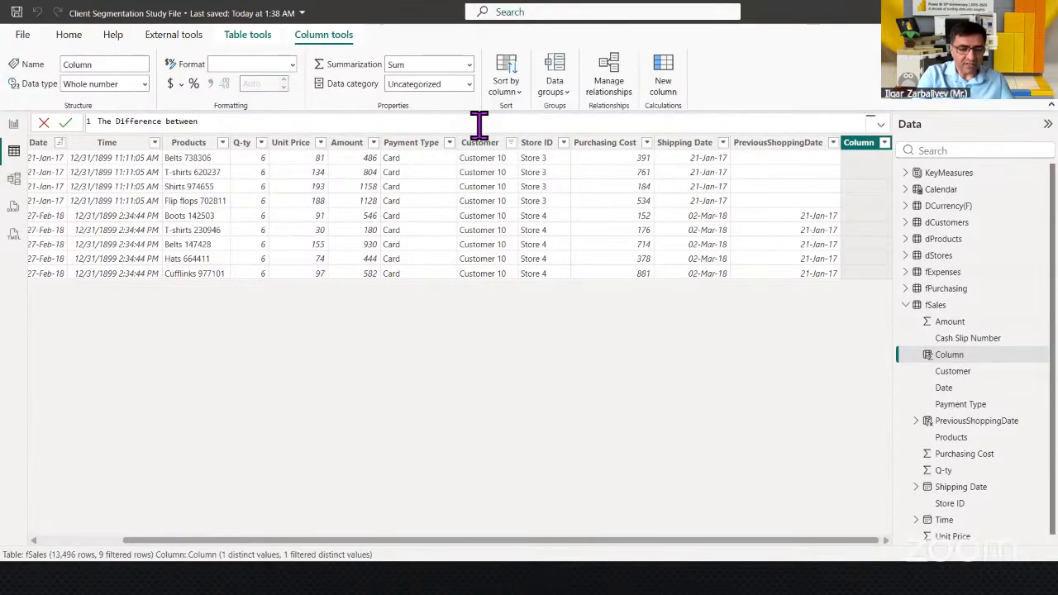
type(" Last & ")
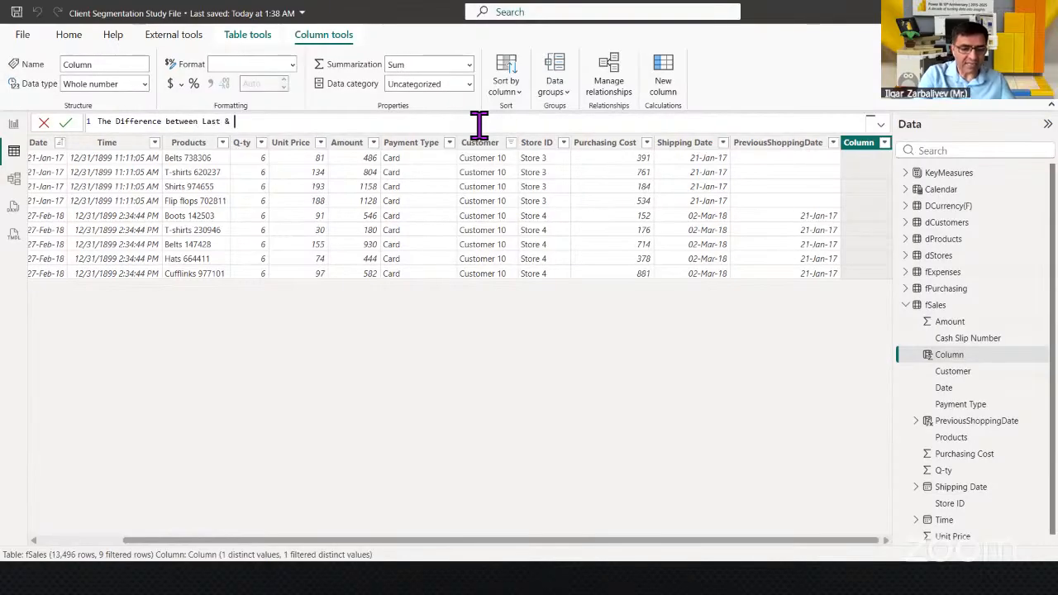
type("Previous S")
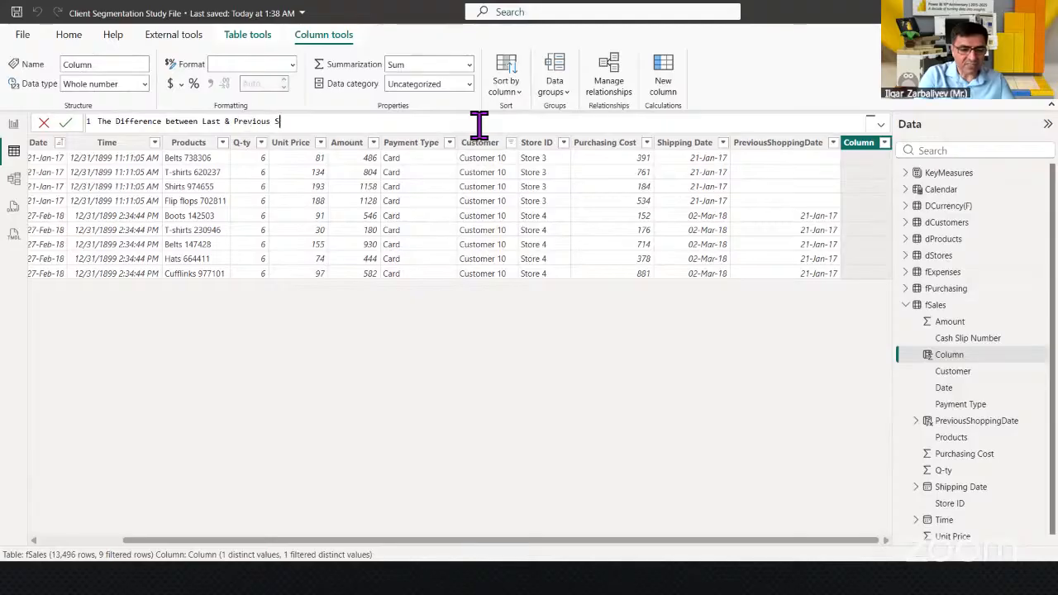
type("hopping Dates =")
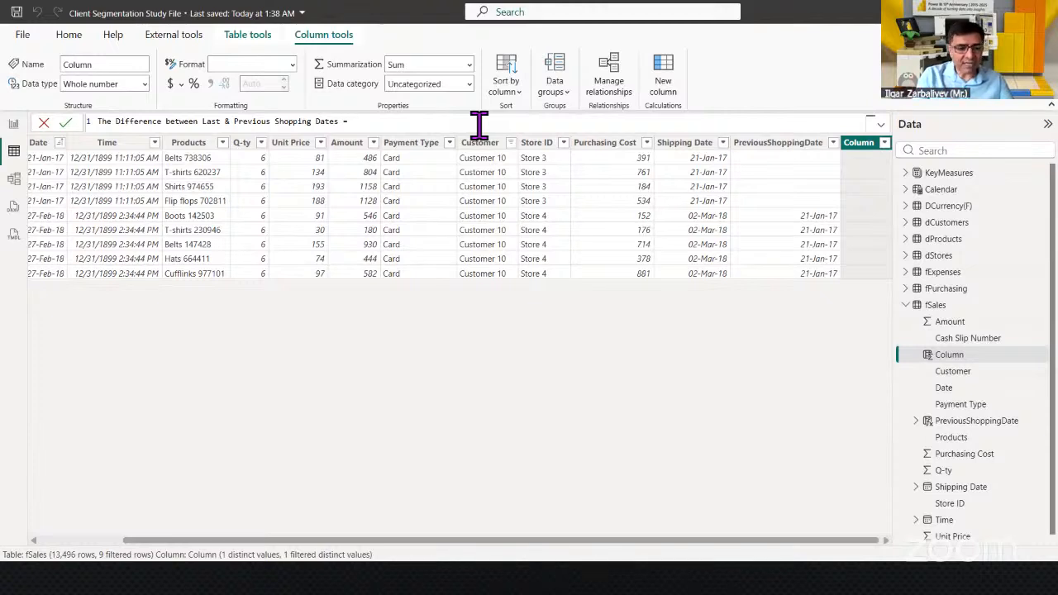
key("shift+Return")
Begin the column's formula with DATEDIFF, using fSales[PreviousShoppingDate] as the first date
type("Date")
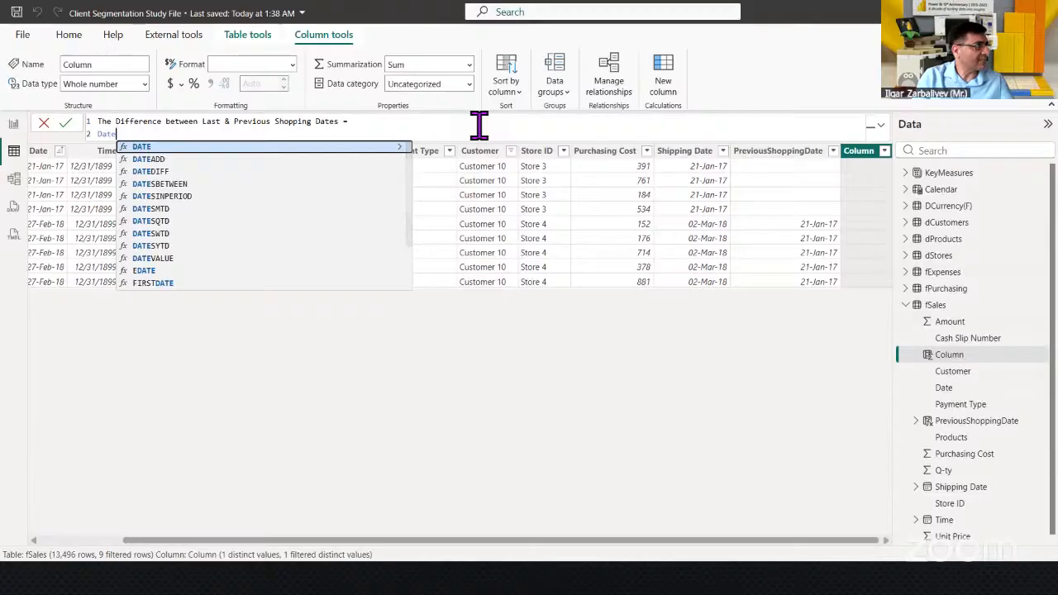
key("Down")
key("Down")
key("Tab")
key("shift+Return")
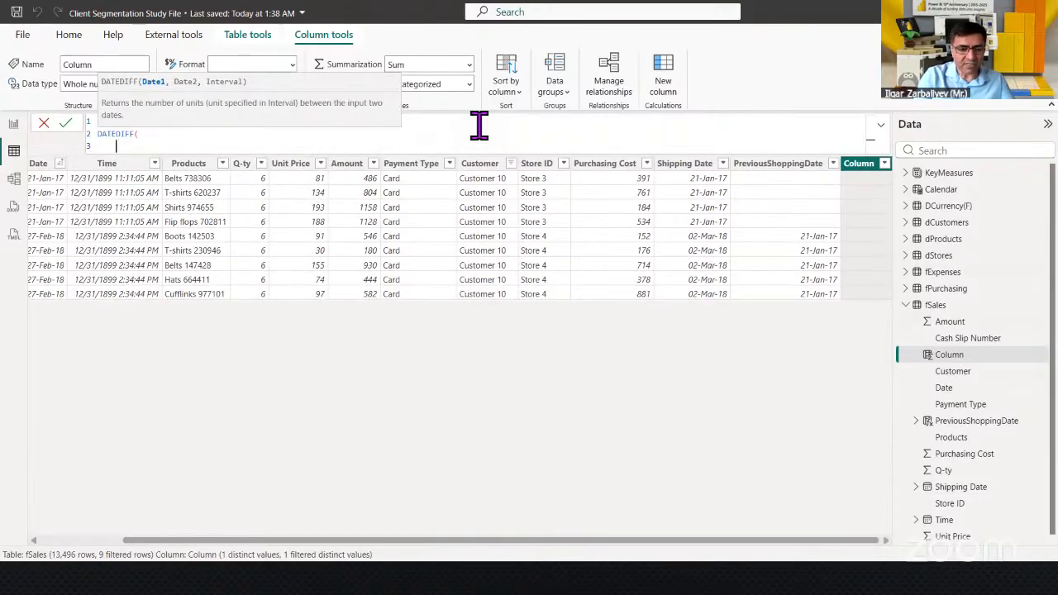
type("prev")
key("Up")
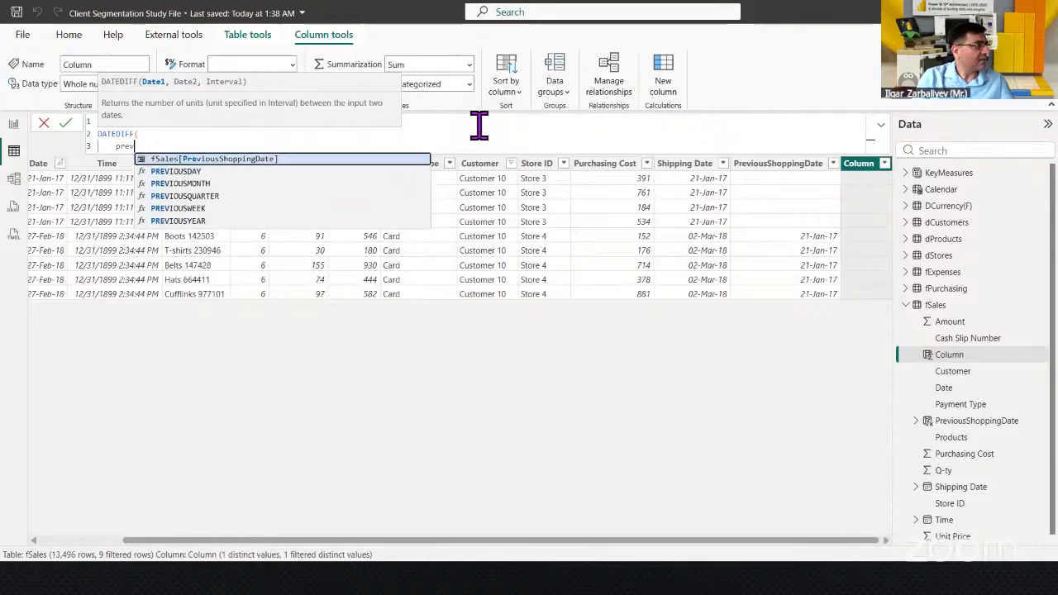
key("Tab")
type(",")
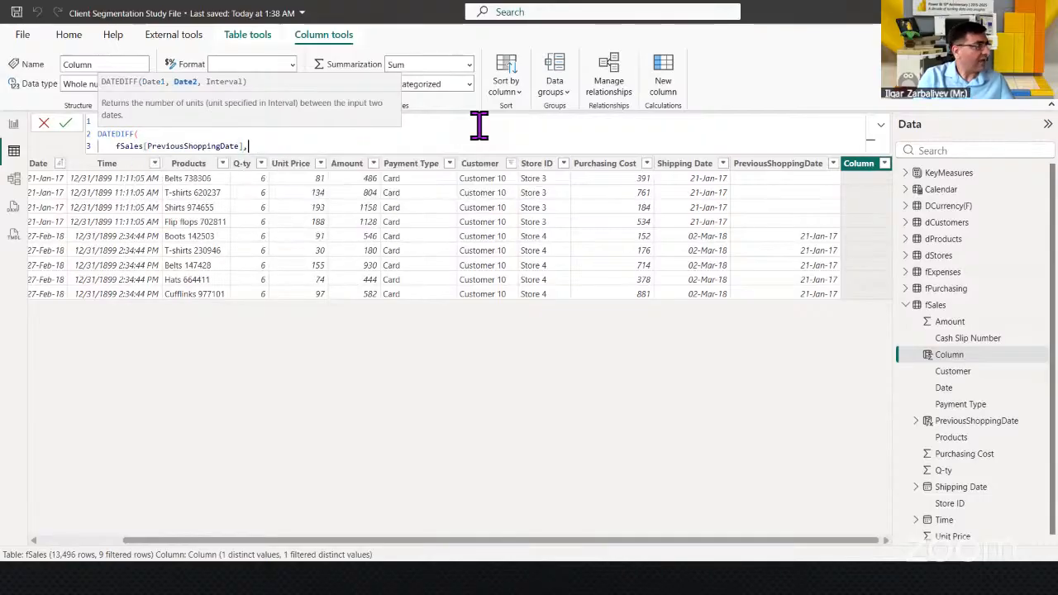
Complete the DATEDIFF formula with fSales[Date] as the second date and DAY as the interval, and apply it
type("fsales")
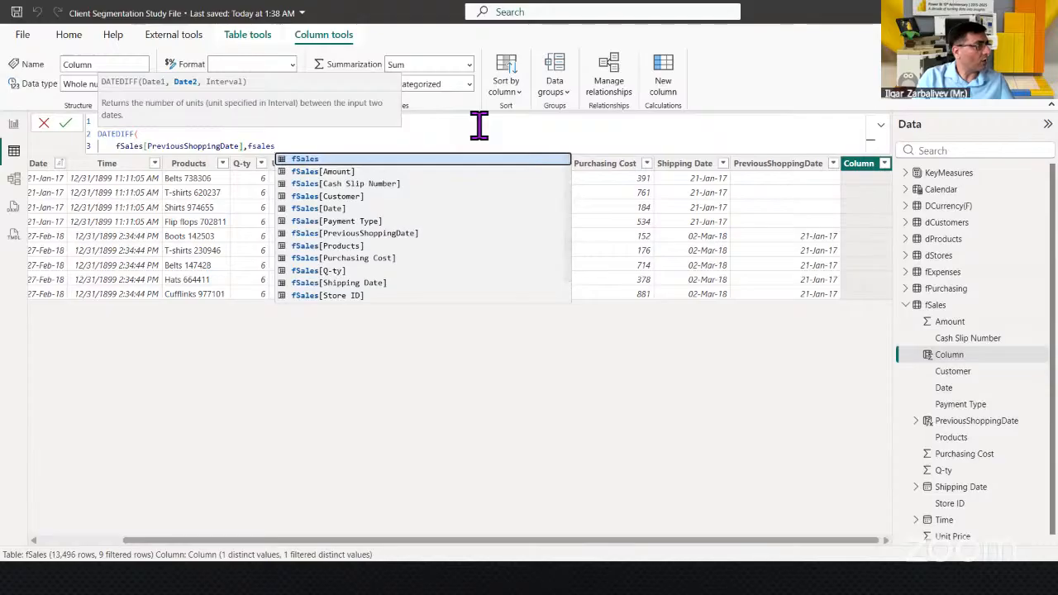
key("Down")
key("Down")
key("Down")
key("Down")
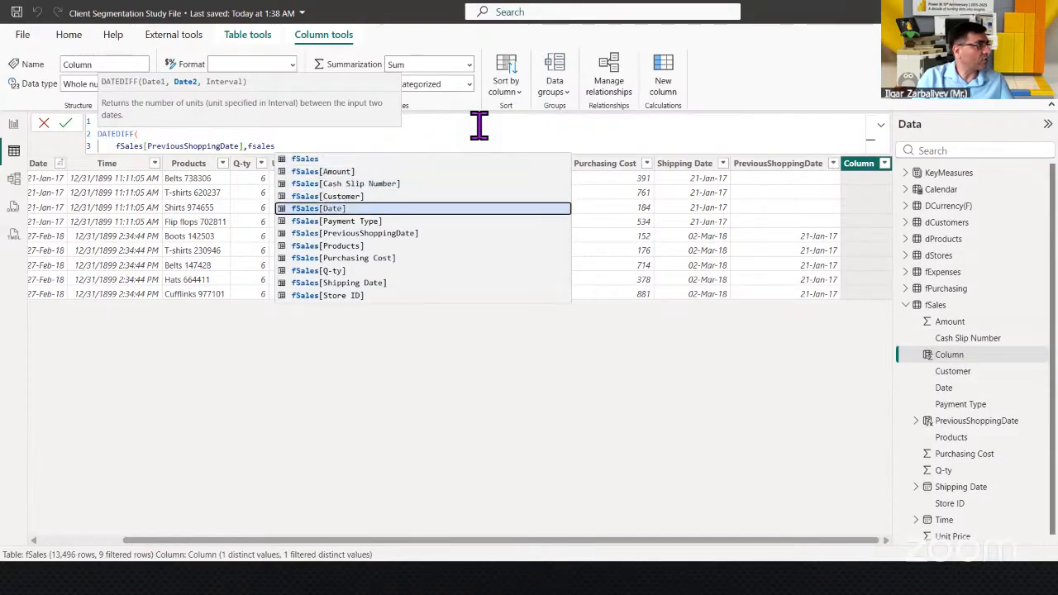
key("Tab")
type(",")
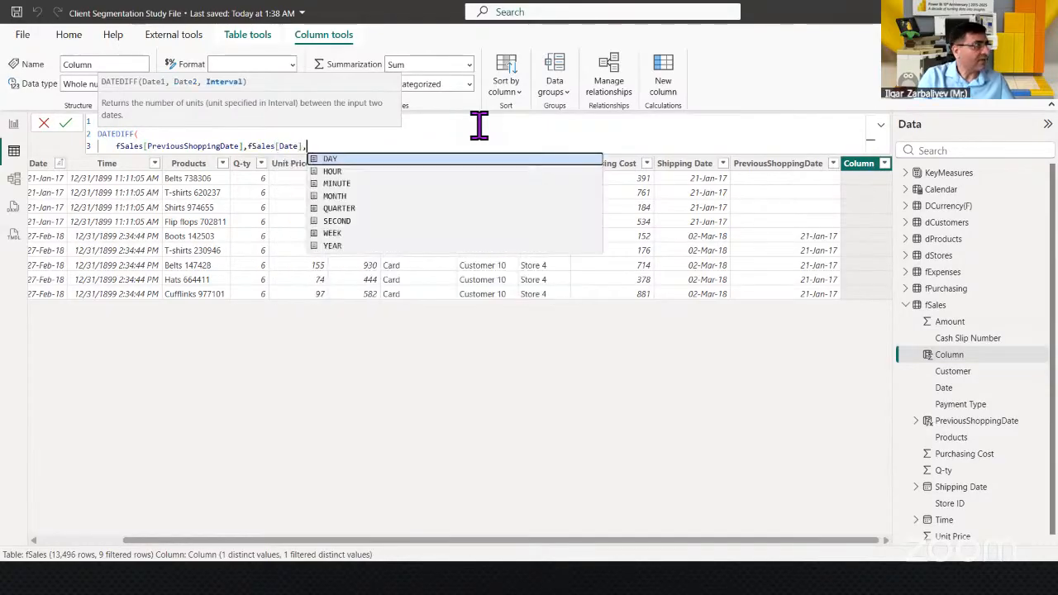
key("Tab")
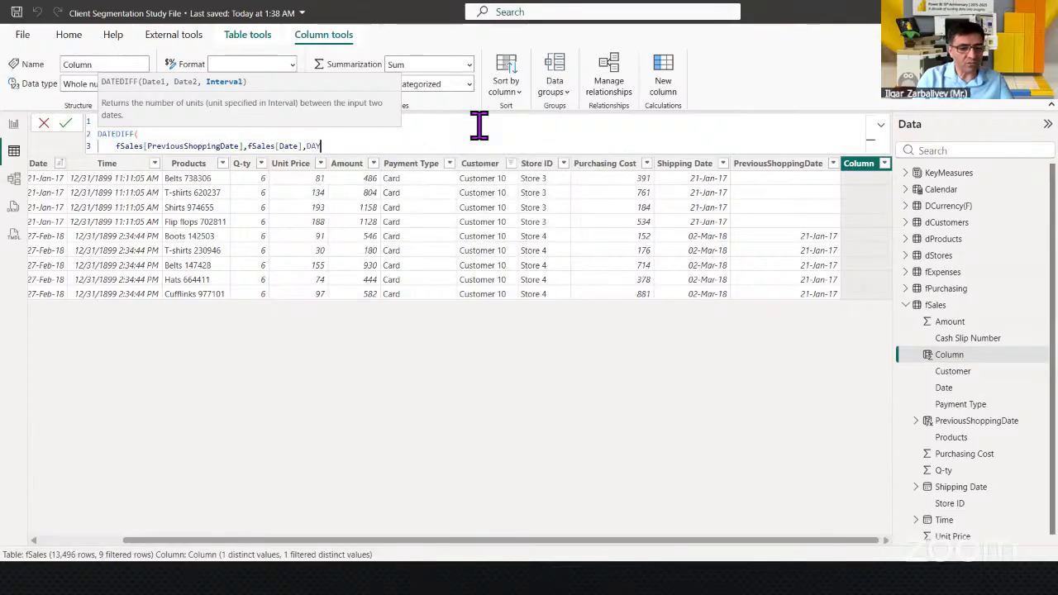
type(")")
key("Return")
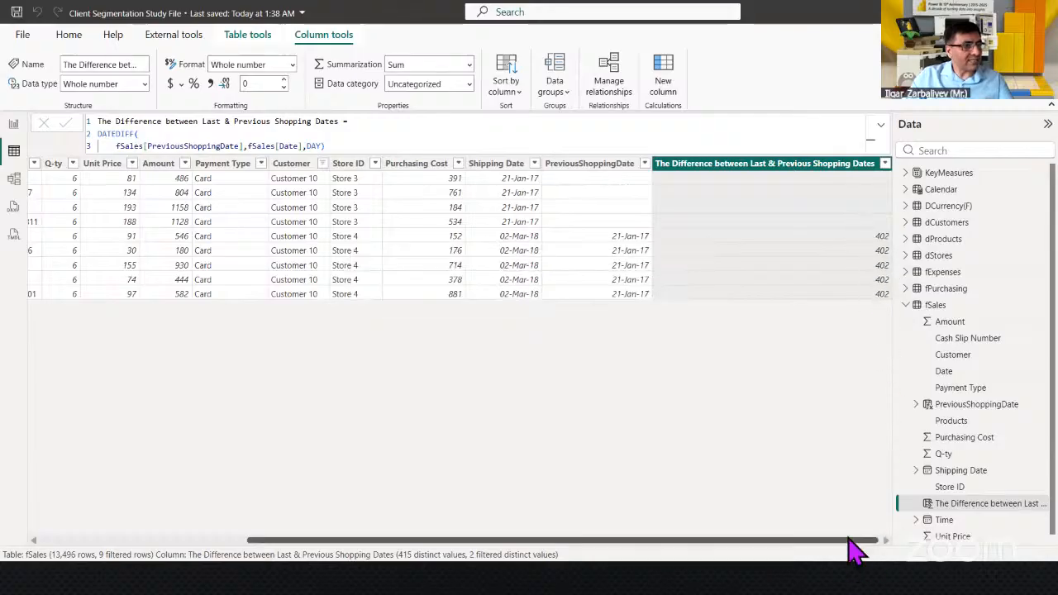
Change the fSales table's Customer filter from Customer 10 to Customer 1 only
left_click_drag(851, 539, 855, 539)
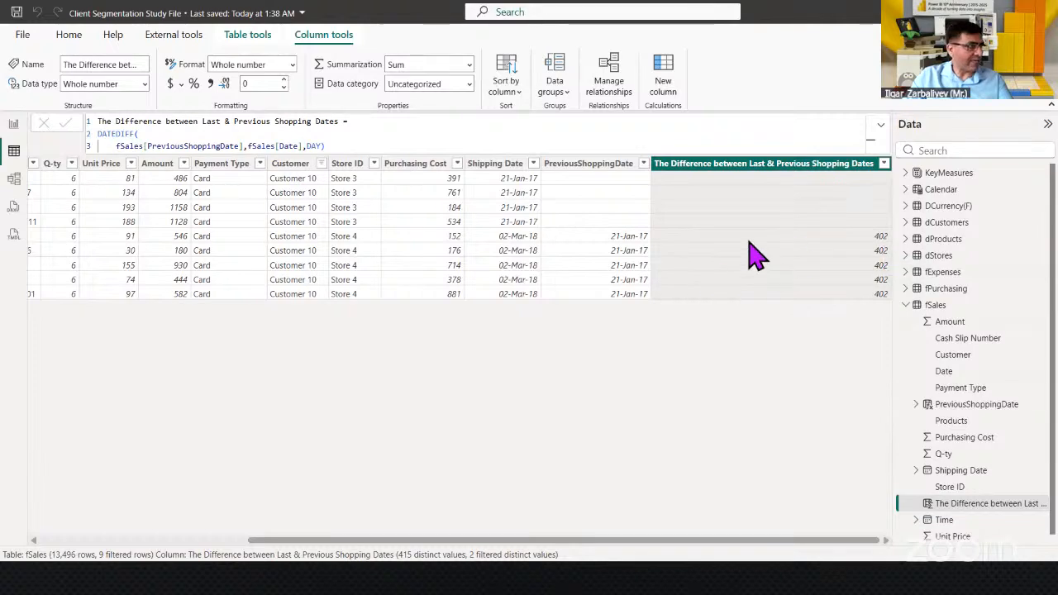
left_click(323, 165)
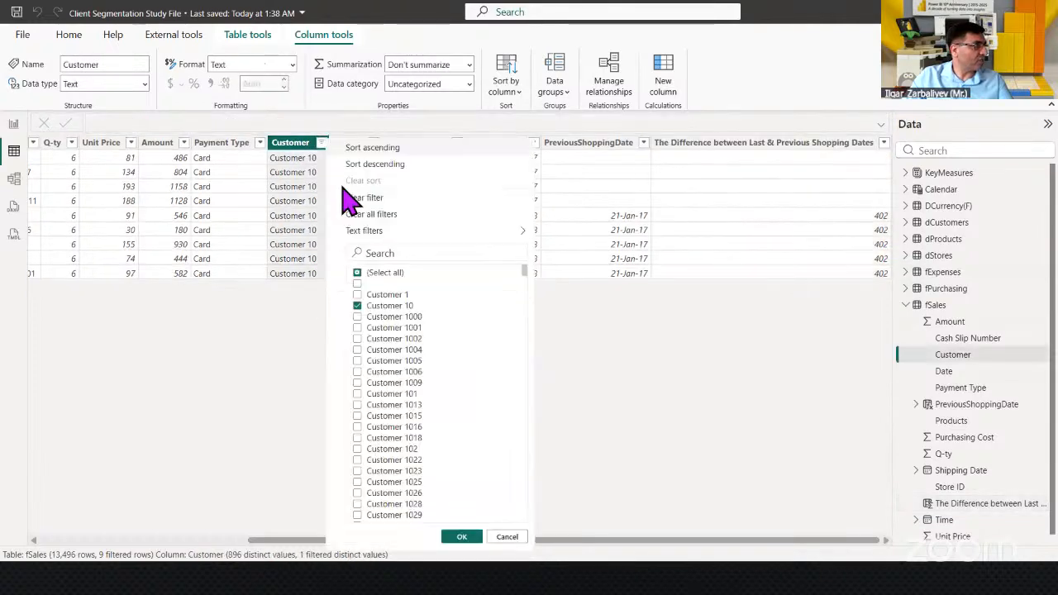
left_click(386, 295)
left_click(391, 305)
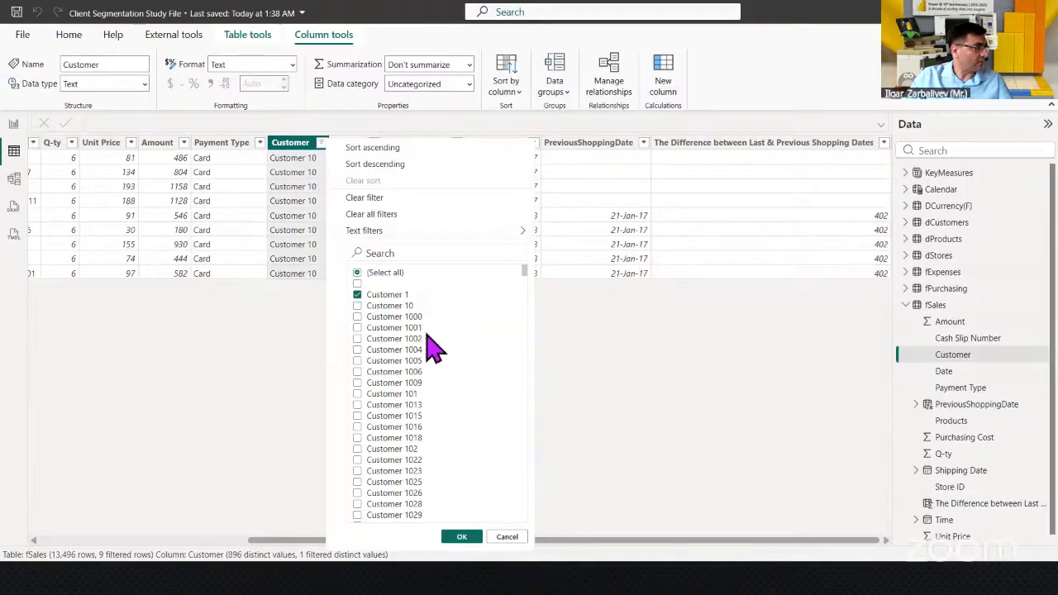
left_click(463, 537)
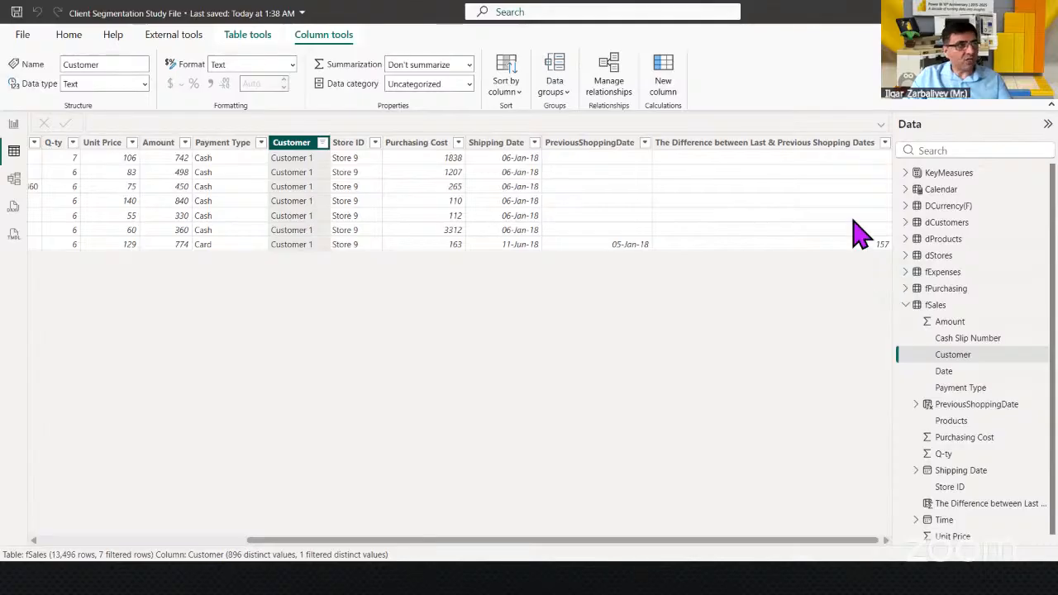
Add another calculated column to fSales named Constant/New Client
left_click(665, 75)
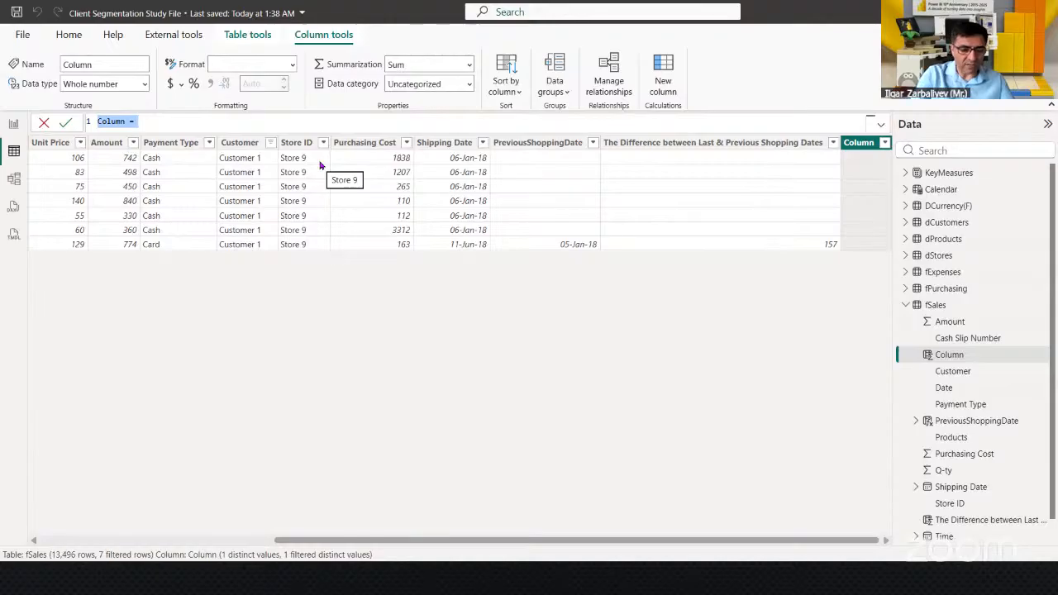
type("Constan")
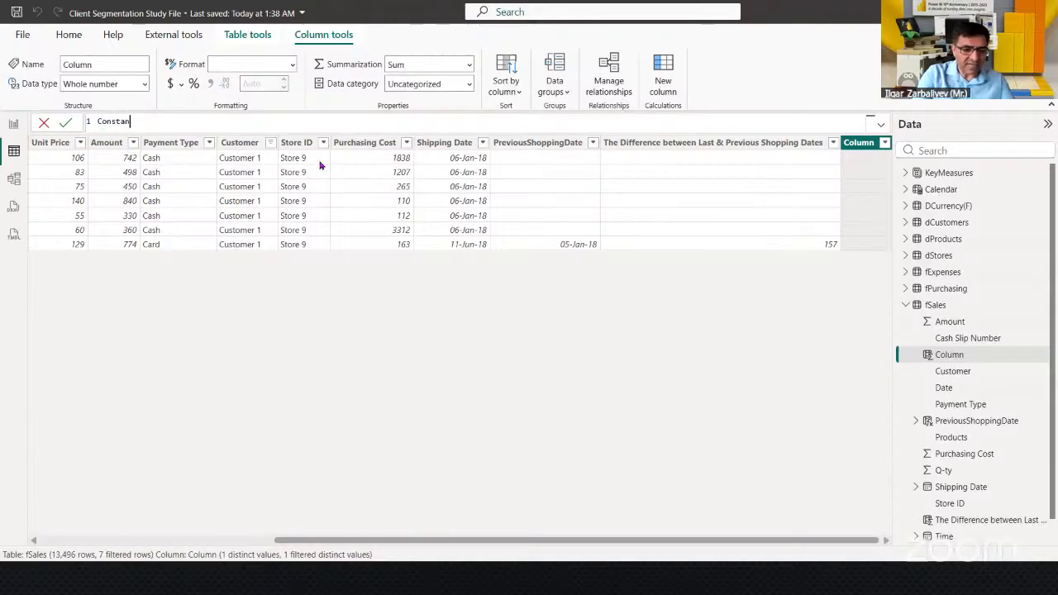
type("t/New ")
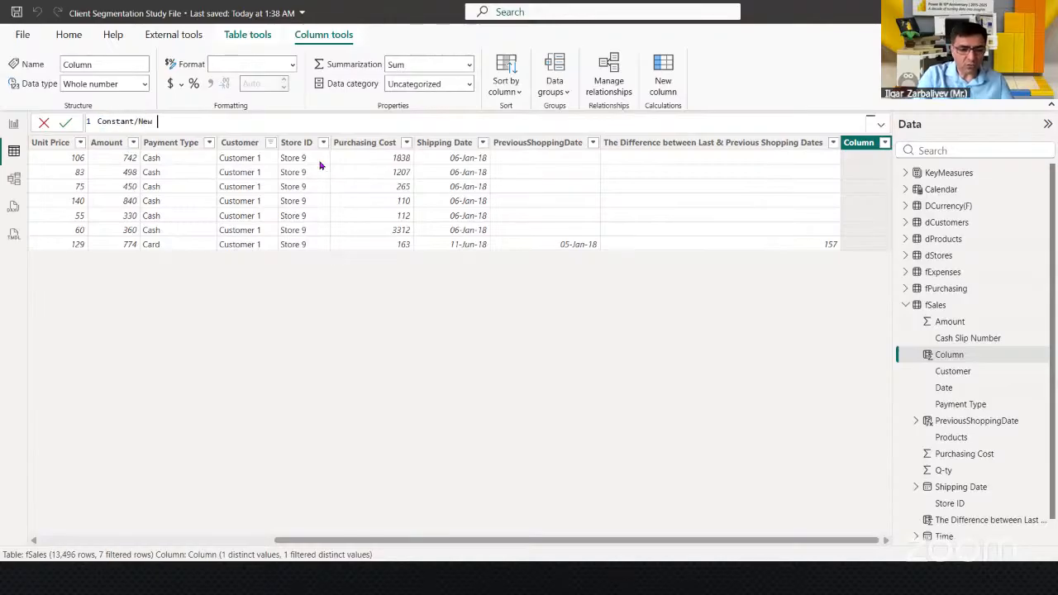
type("Cu")
type("ient")
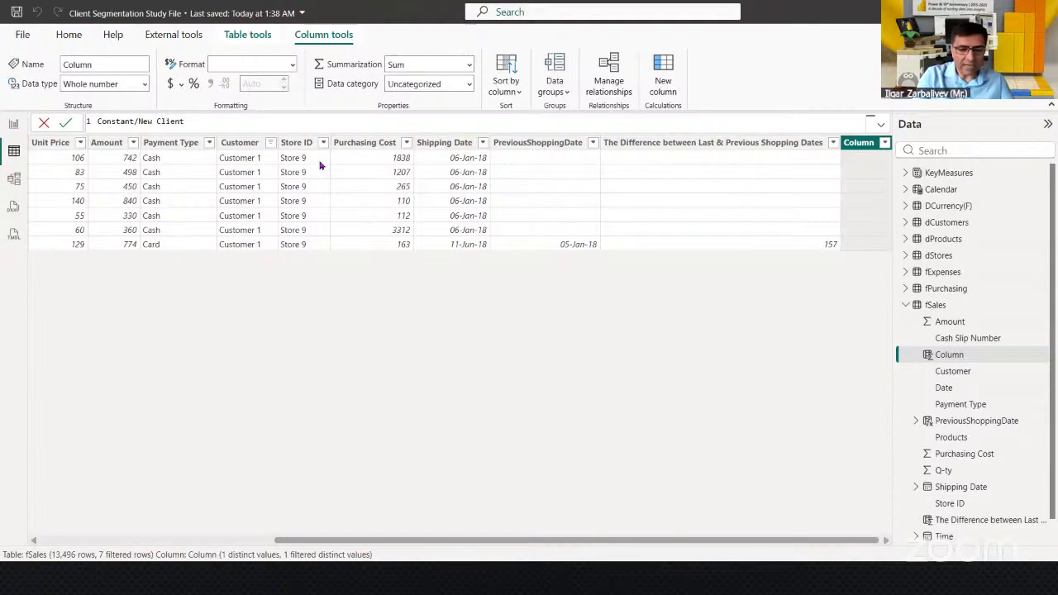
type(" =")
key("shift+Return")
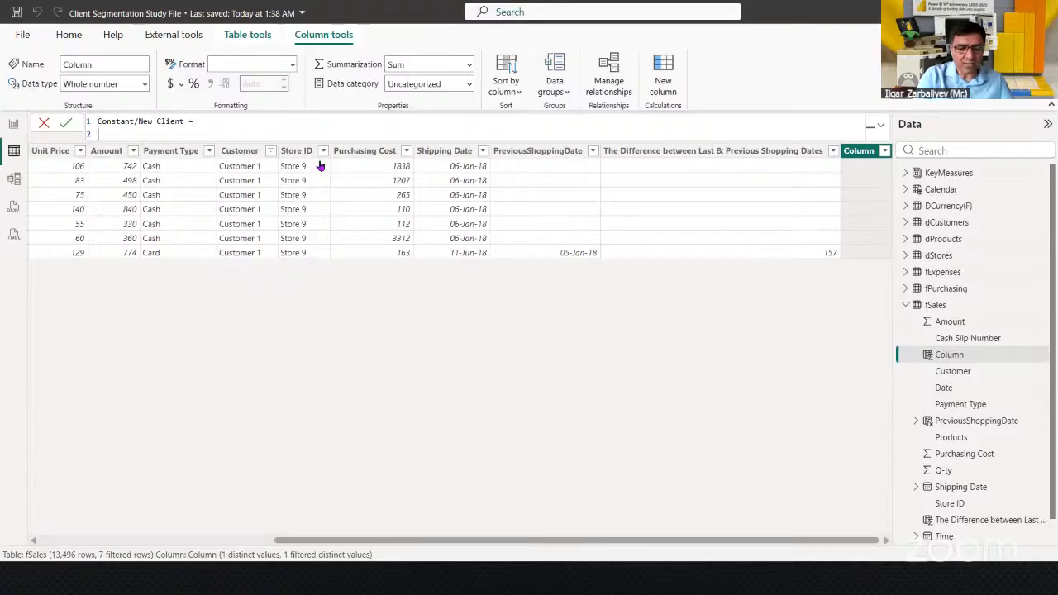
Begin an IF formula testing whether fSales[The Difference between Last & Previous Shopping Dates] is <=365
type("If(")
key("shift+Return")
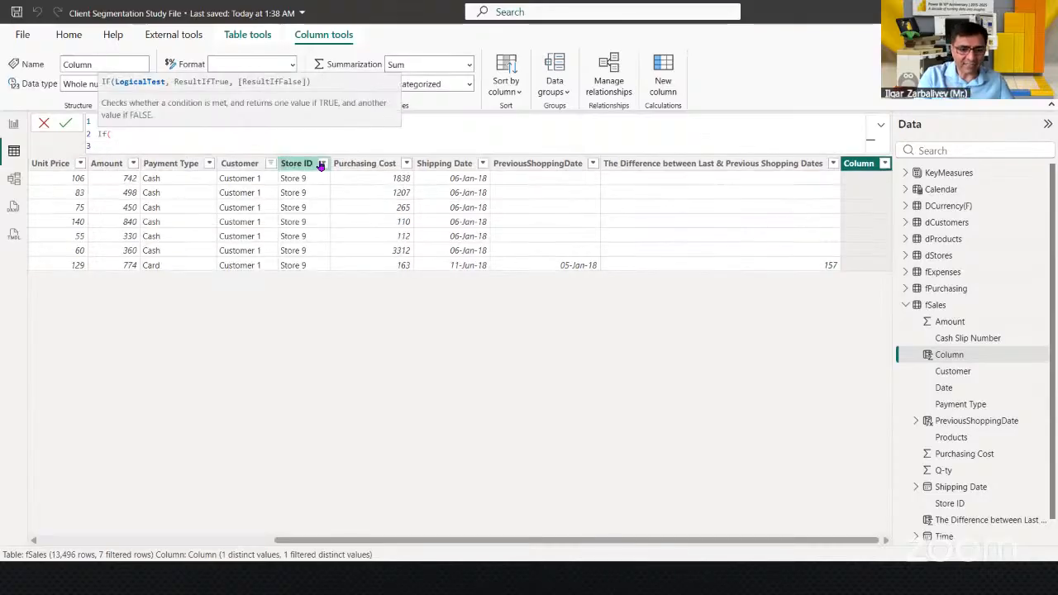
key("Tab")
type("the")
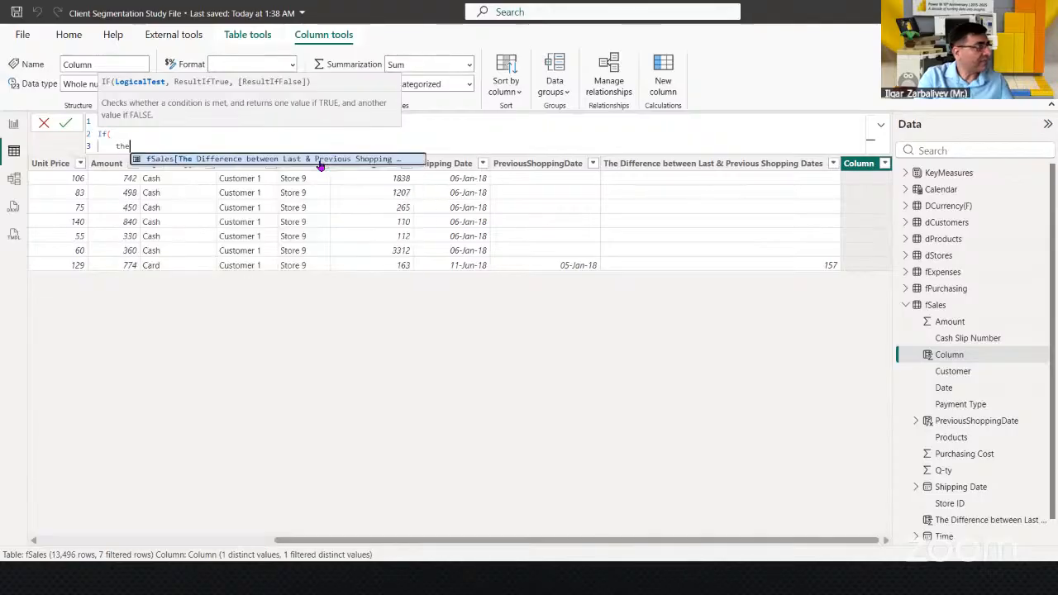
left_click(321, 158)
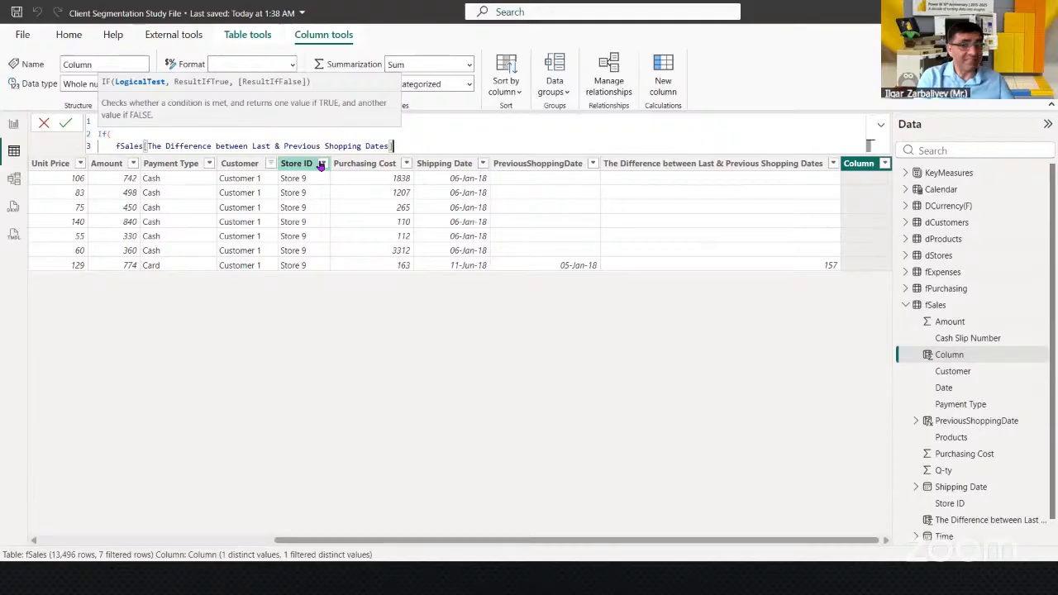
type("<")
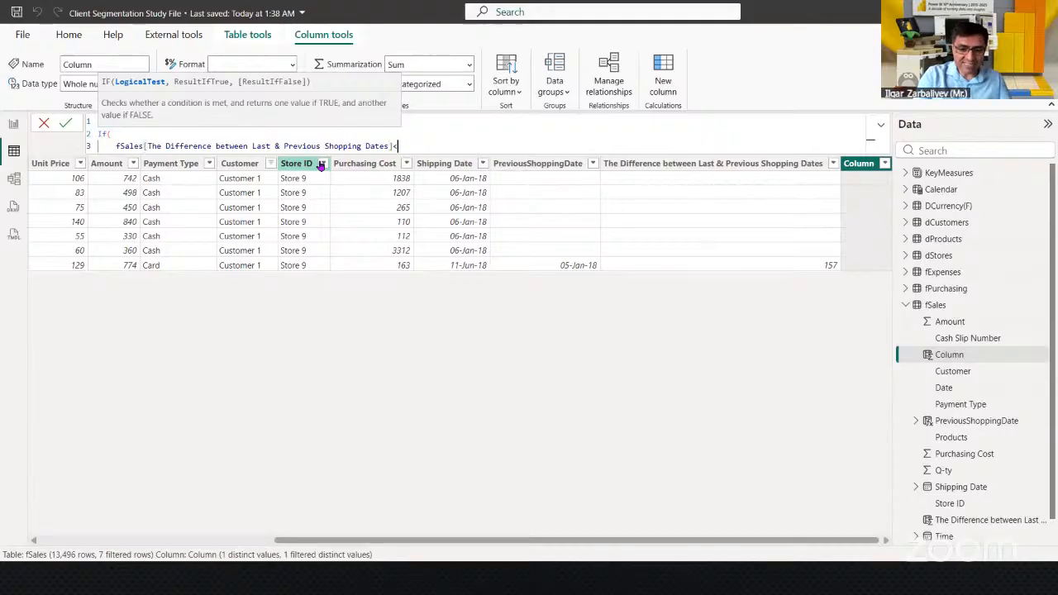
type("=")
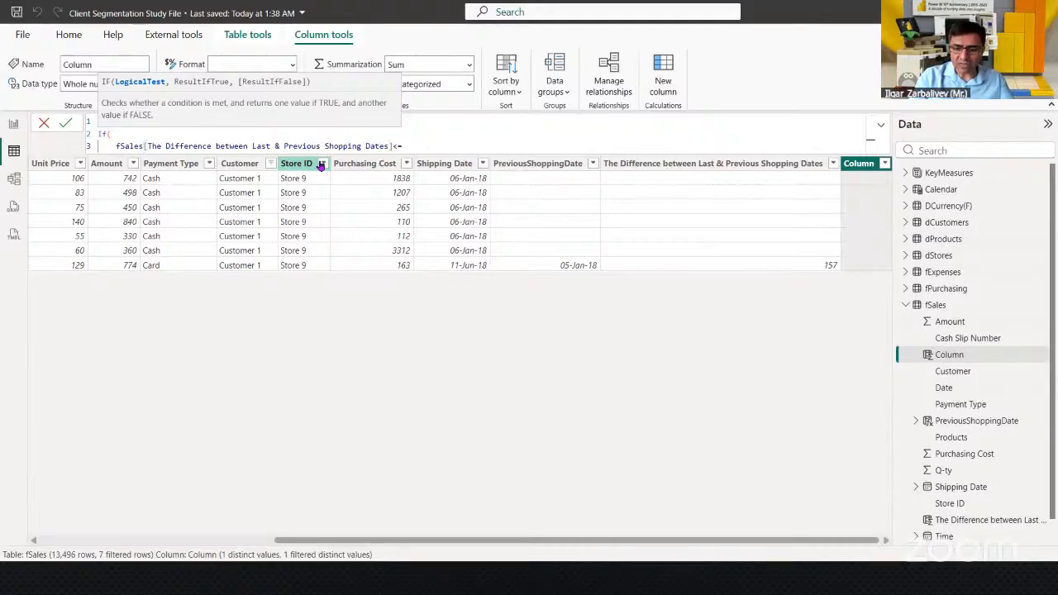
type("365,")
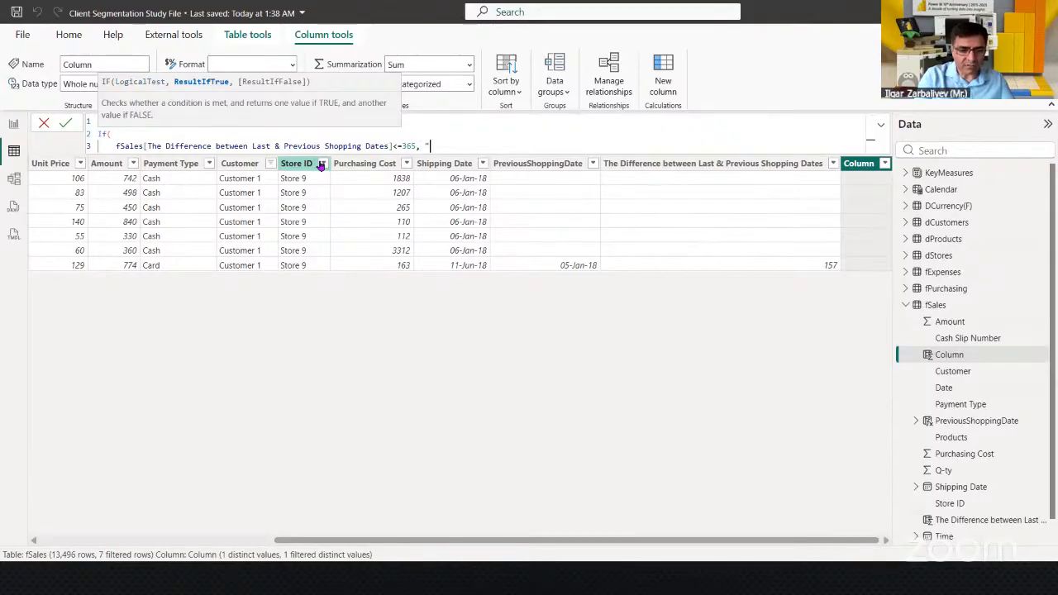
Complete the IF formula to return "Constant" when true and "New" otherwise, and apply it
type(" \"Constant")
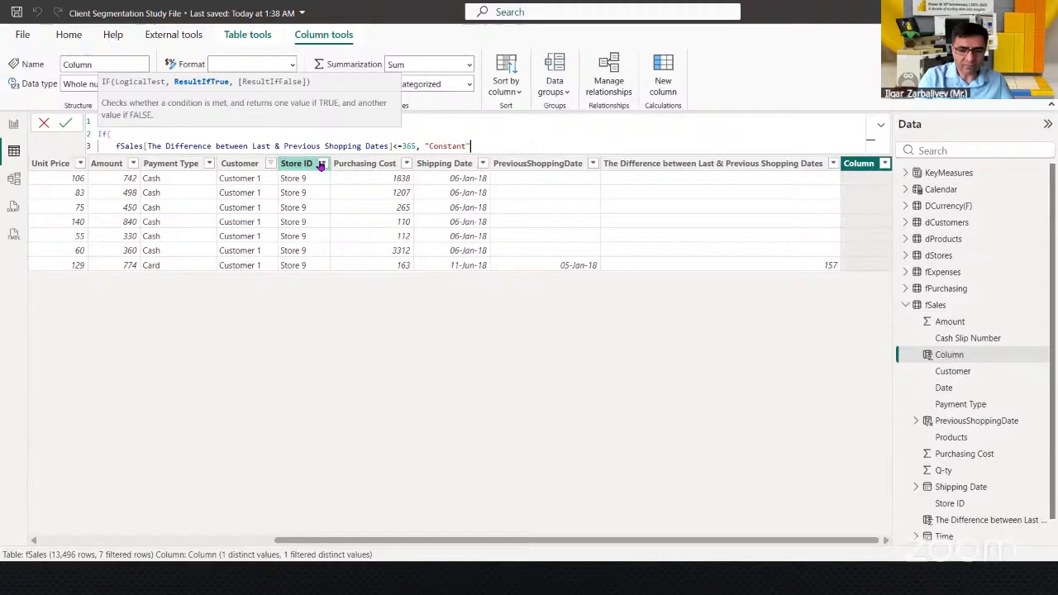
type("\",")
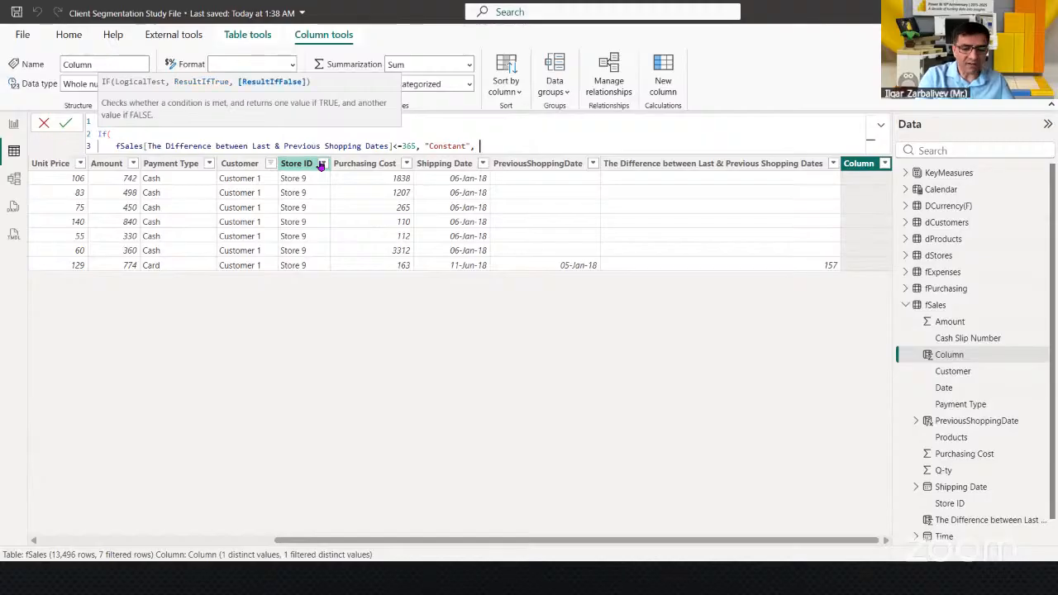
type(" \"New\")")
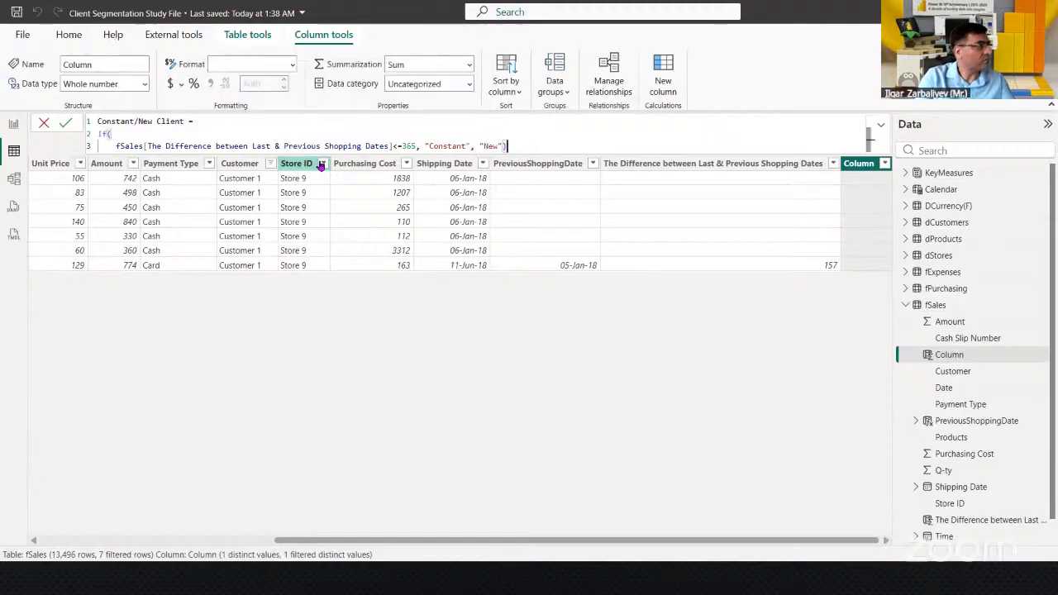
key("Return")
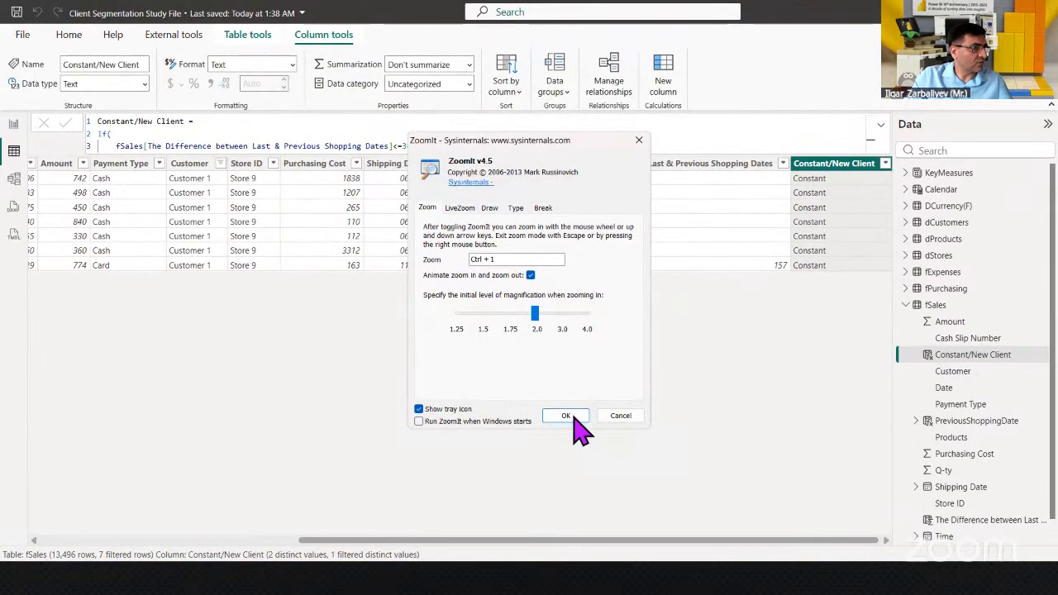
left_click(577, 419)
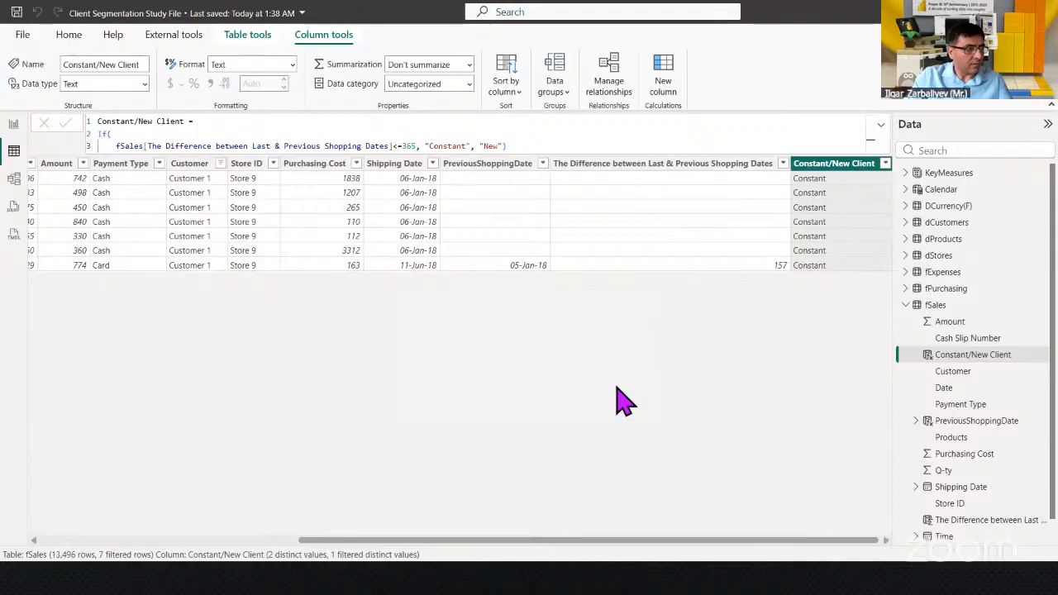
key("ctrl+2")
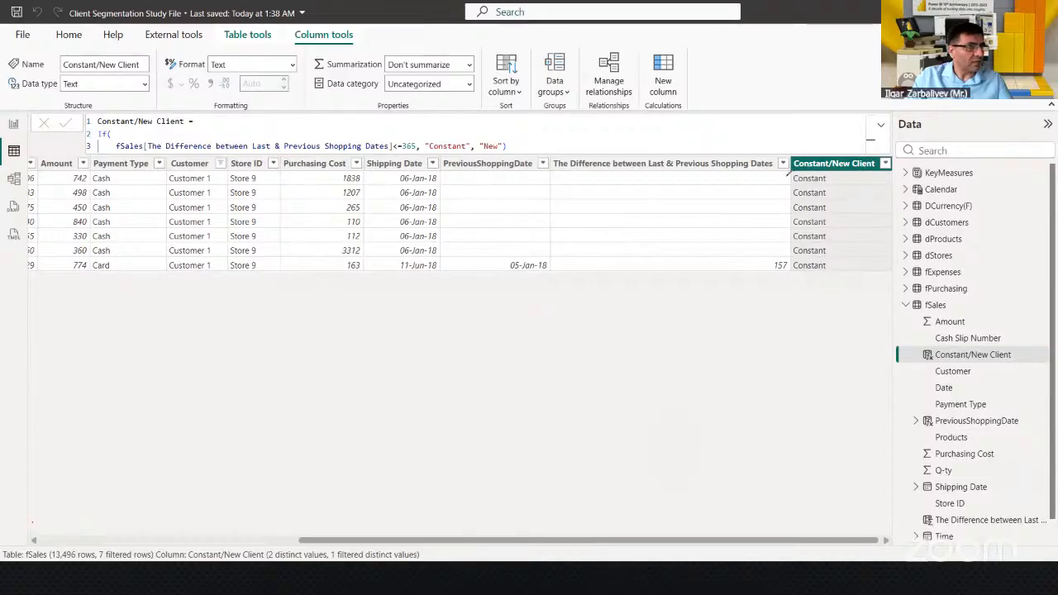
left_click_drag(786, 175, 797, 258)
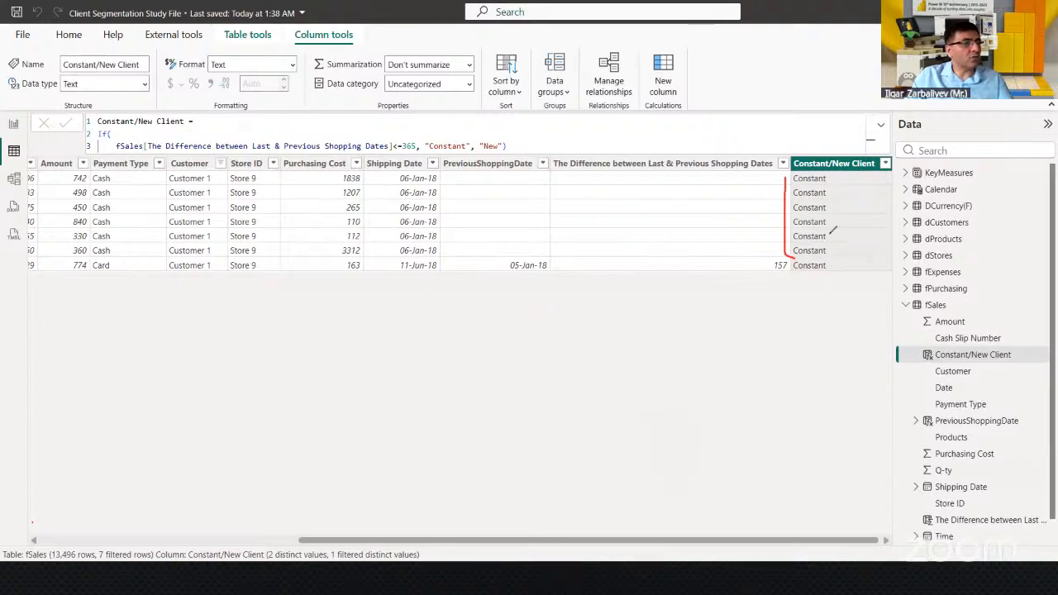
left_click_drag(800, 276, 816, 276)
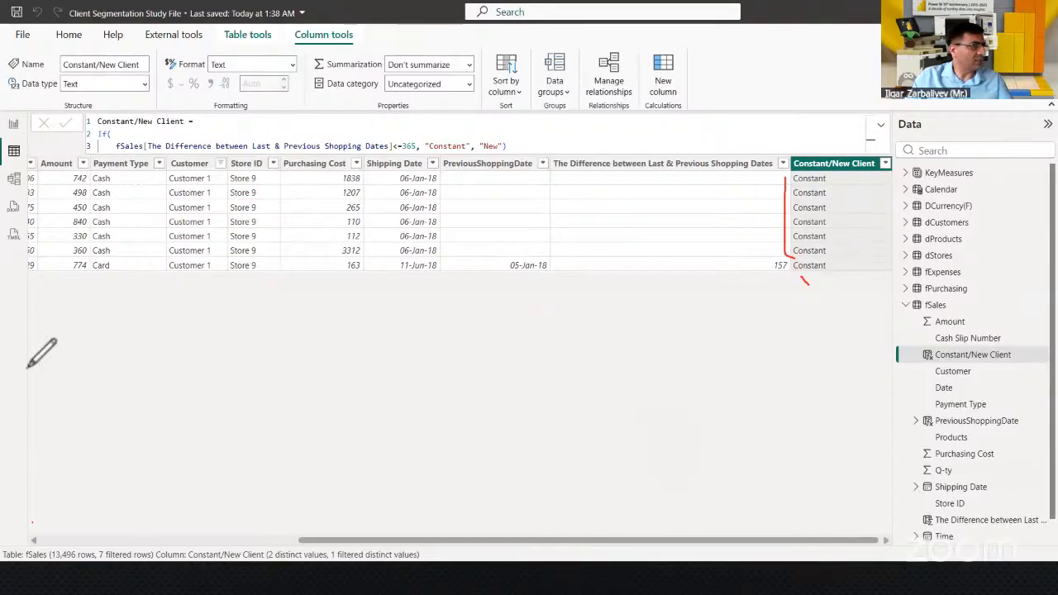
key("Escape")
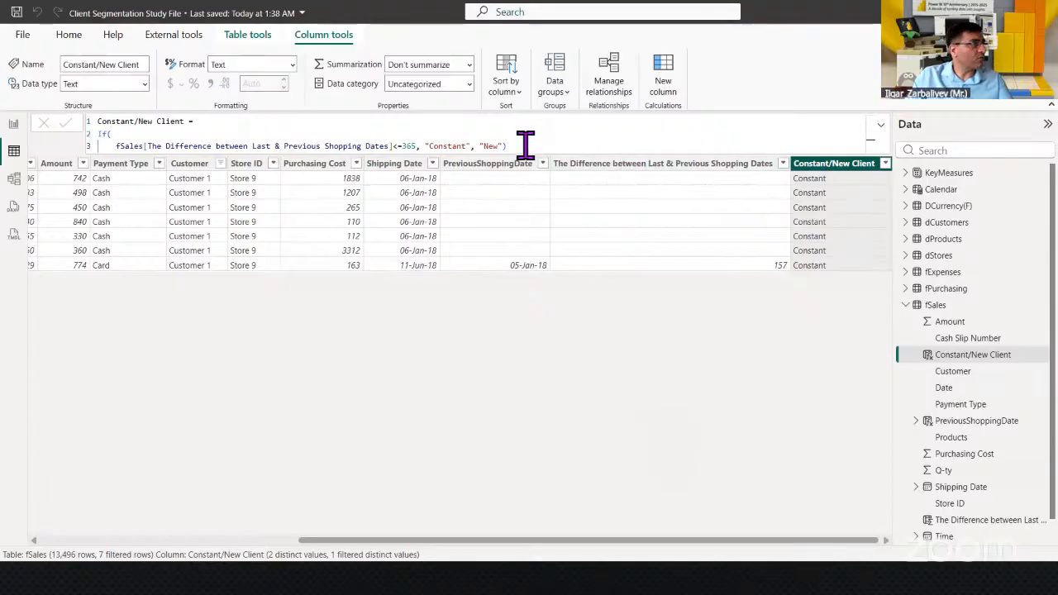
Extend the Constant/New Client condition after <=365 with &&fSales[The Difference between Last & Previous Shopping Dates]>0 and apply the formula
left_click(417, 145)
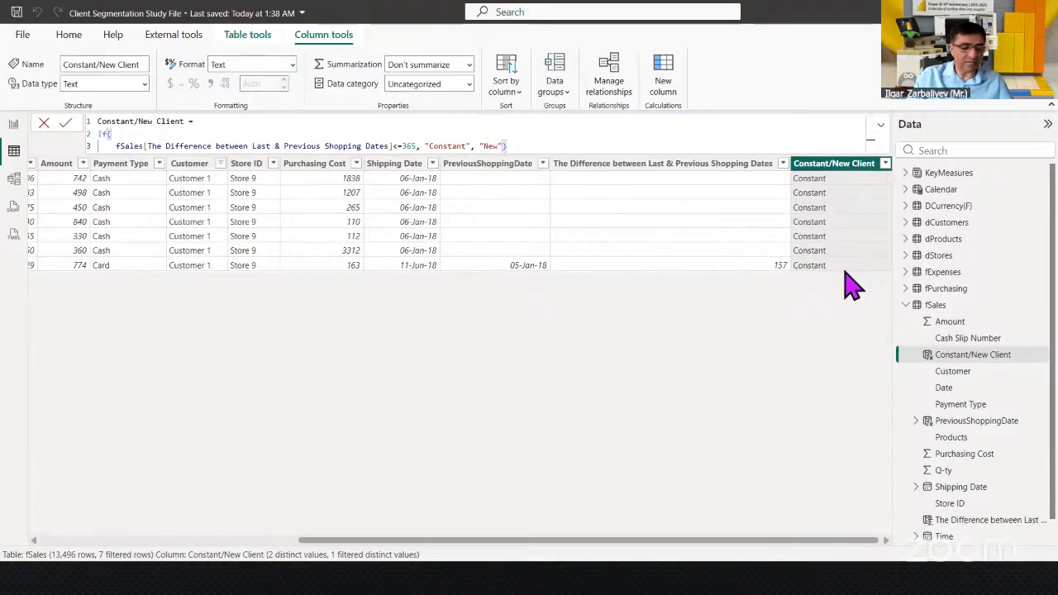
key("ctrl+shift+Left")
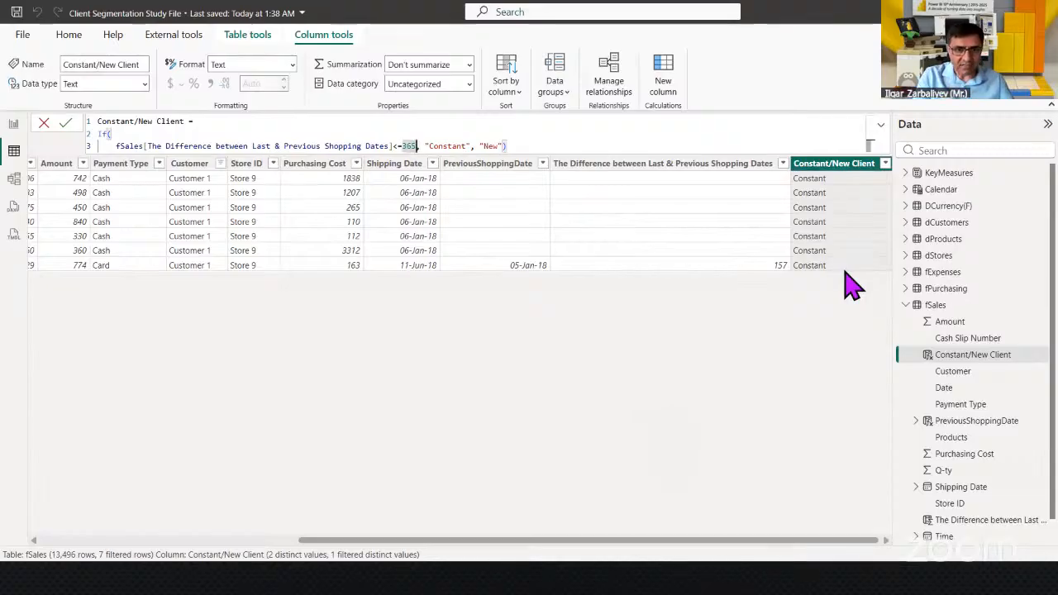
type("0")
type("&&")
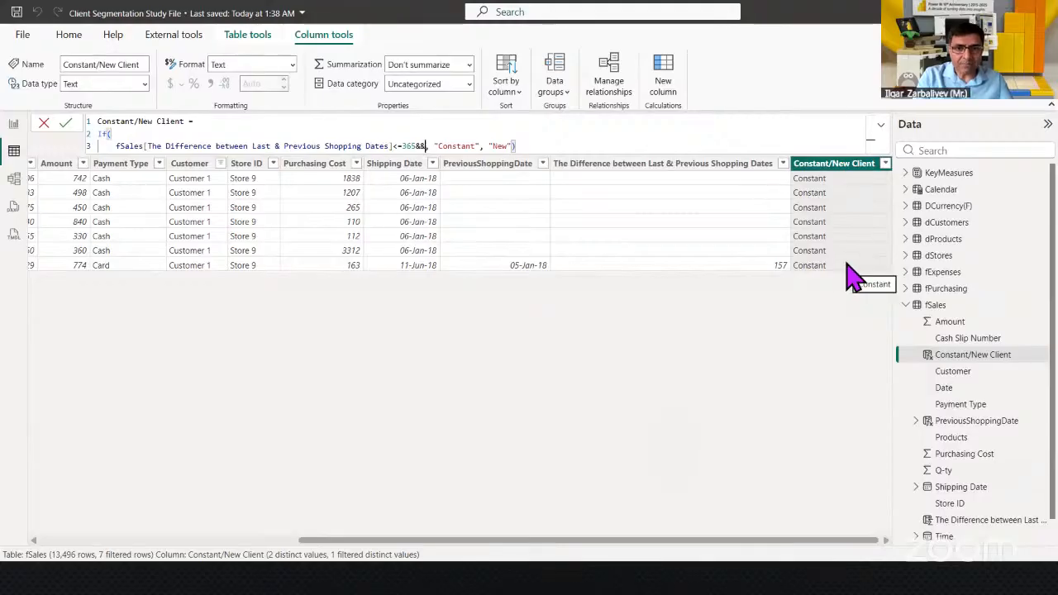
type("fSales[The Difference between Last & Previous Shopping Dates]")
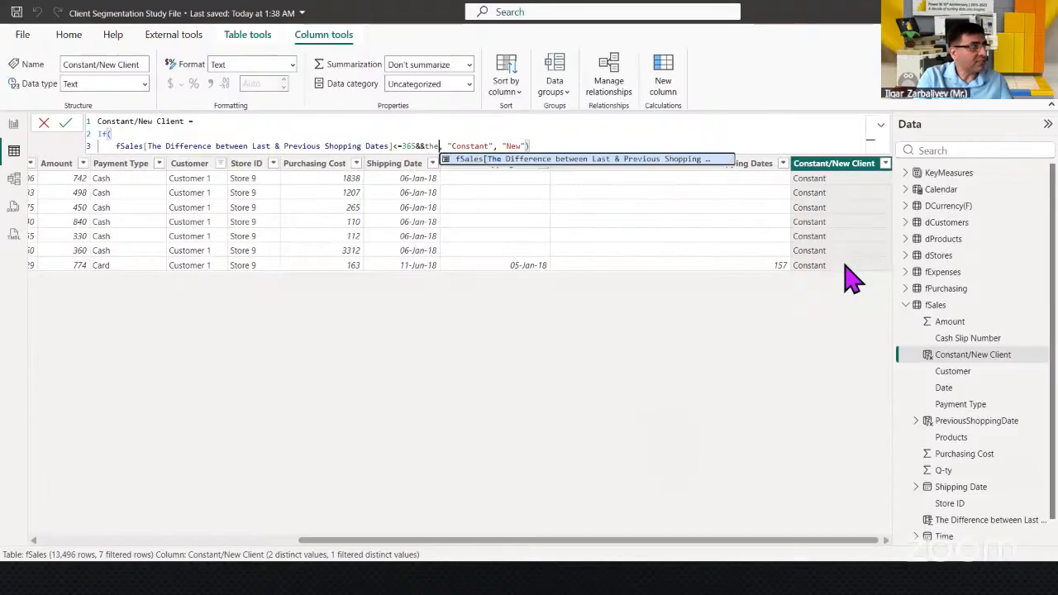
key("Tab")
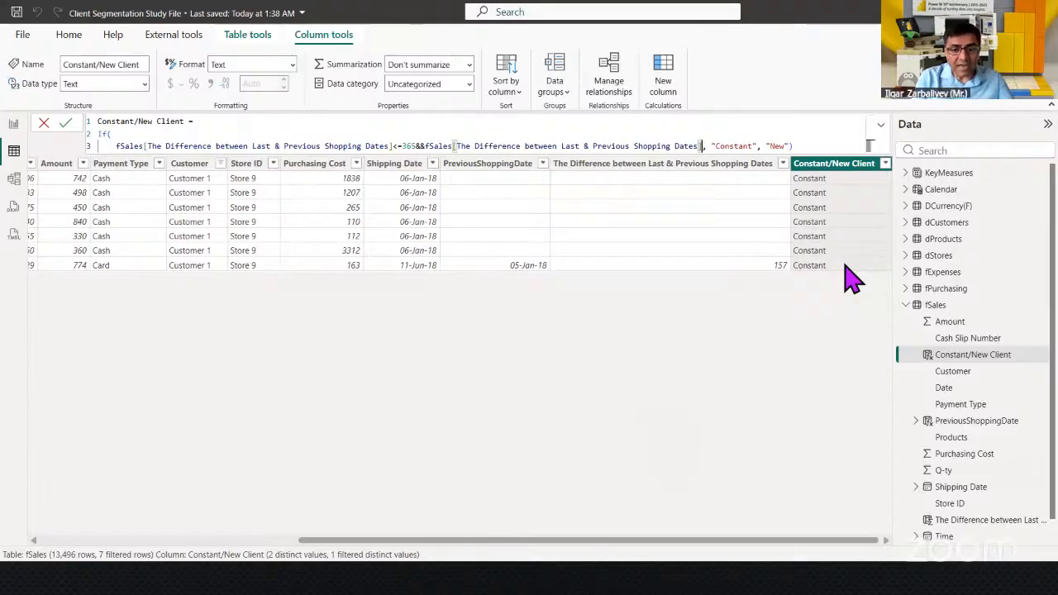
type(">")
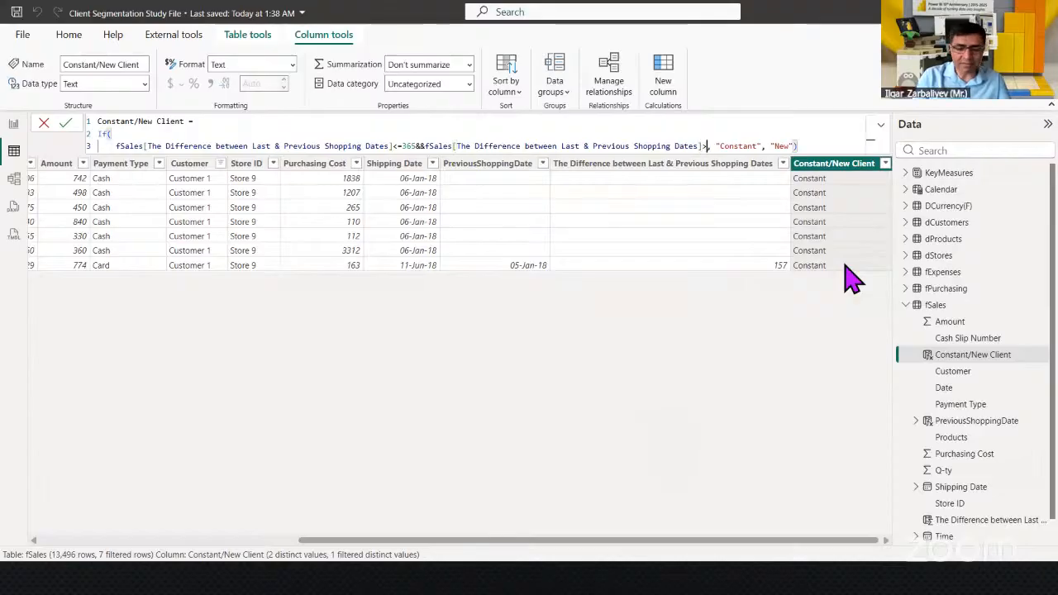
type("0")
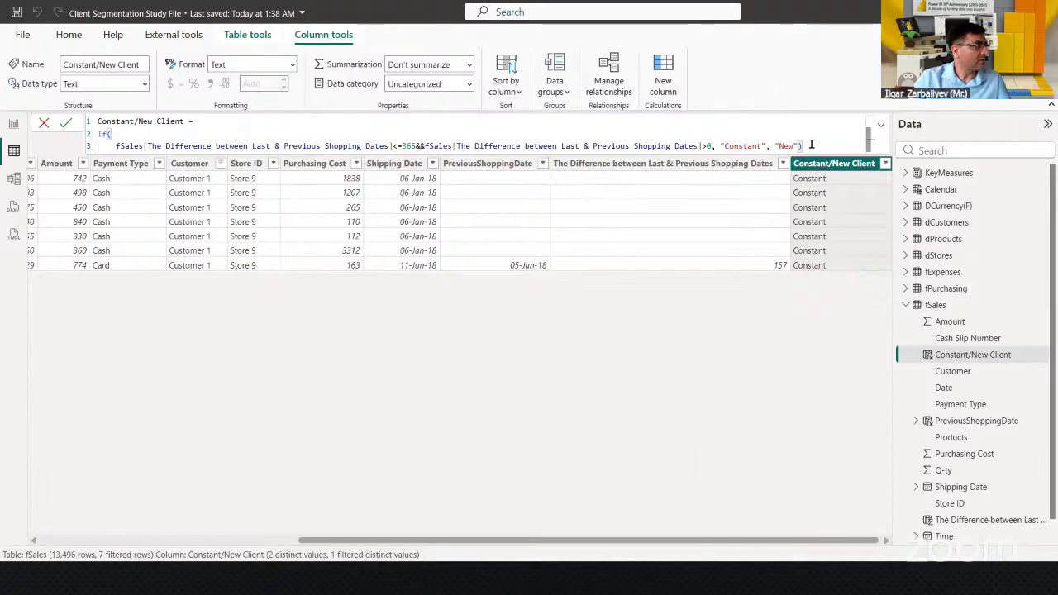
key("Return")
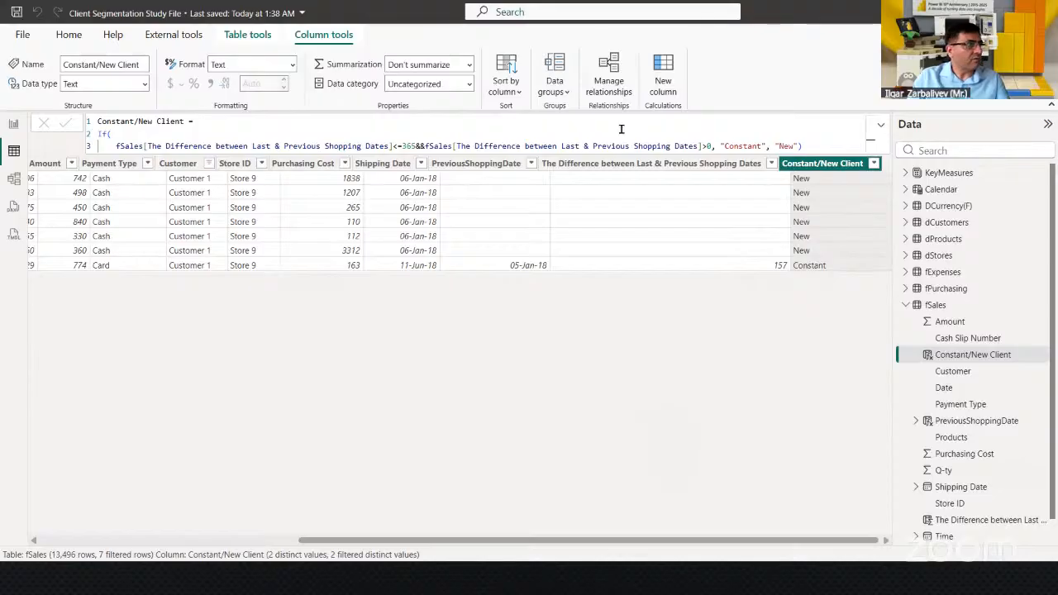
Filter the fSales table's Customer column to Customer 10 only to check its classification
left_click(206, 163)
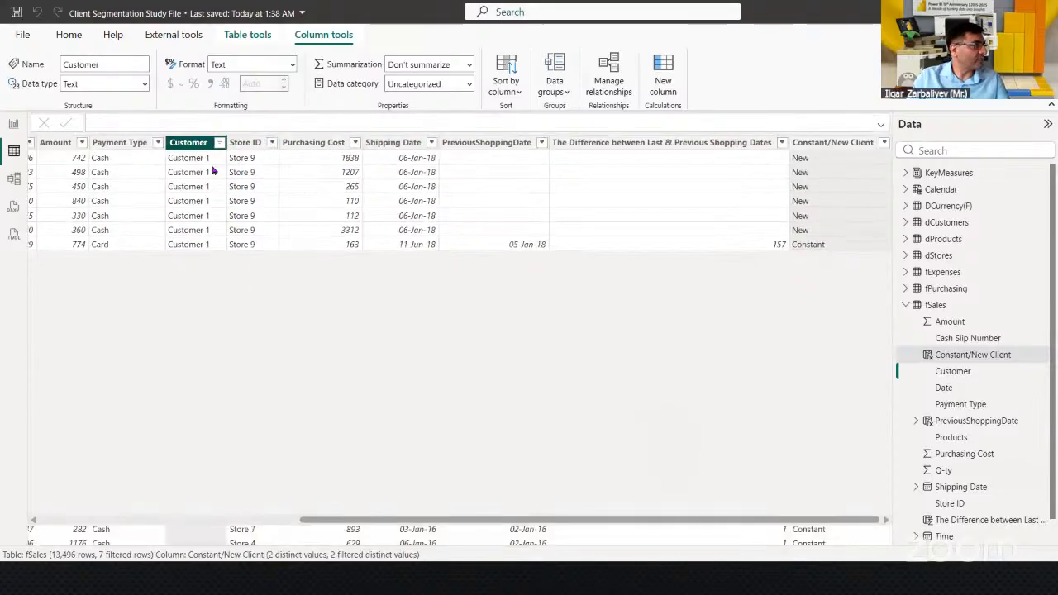
left_click(219, 142)
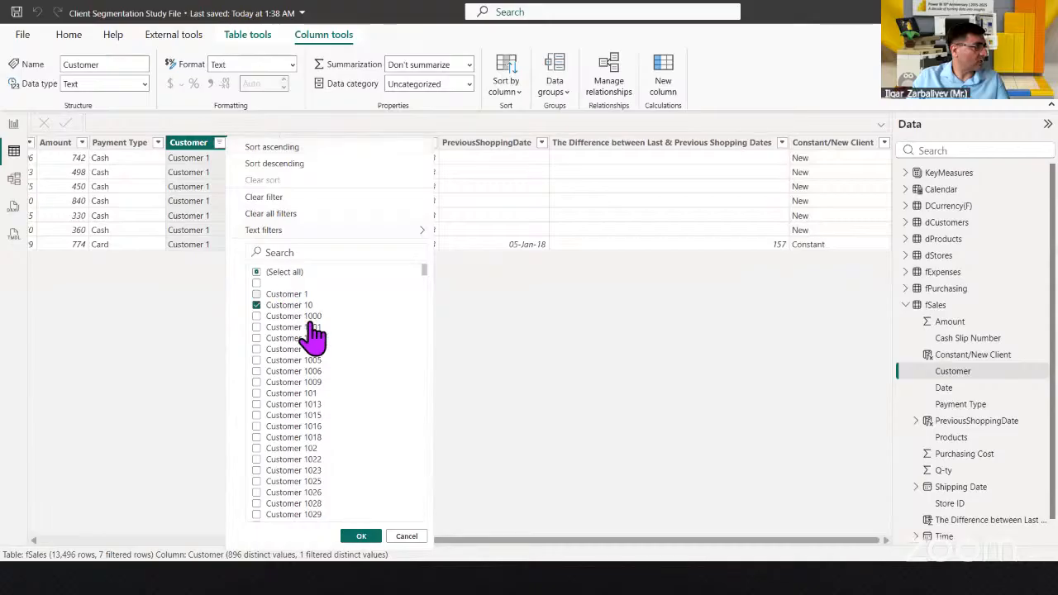
left_click(361, 537)
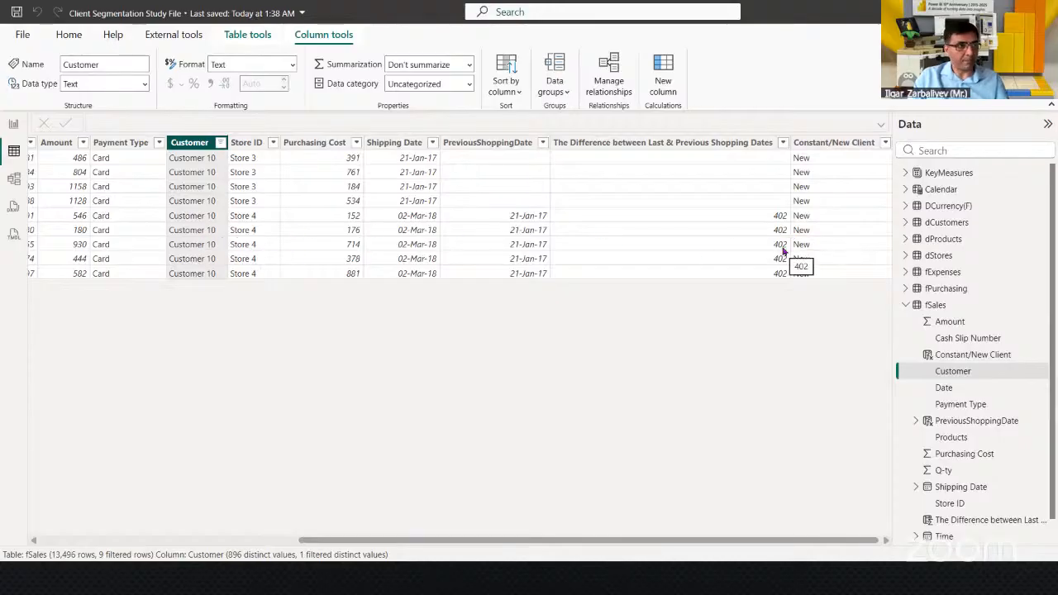
Change the Customer filter from Customer 10 to blank customers only to check how they are classified
left_click(219, 143)
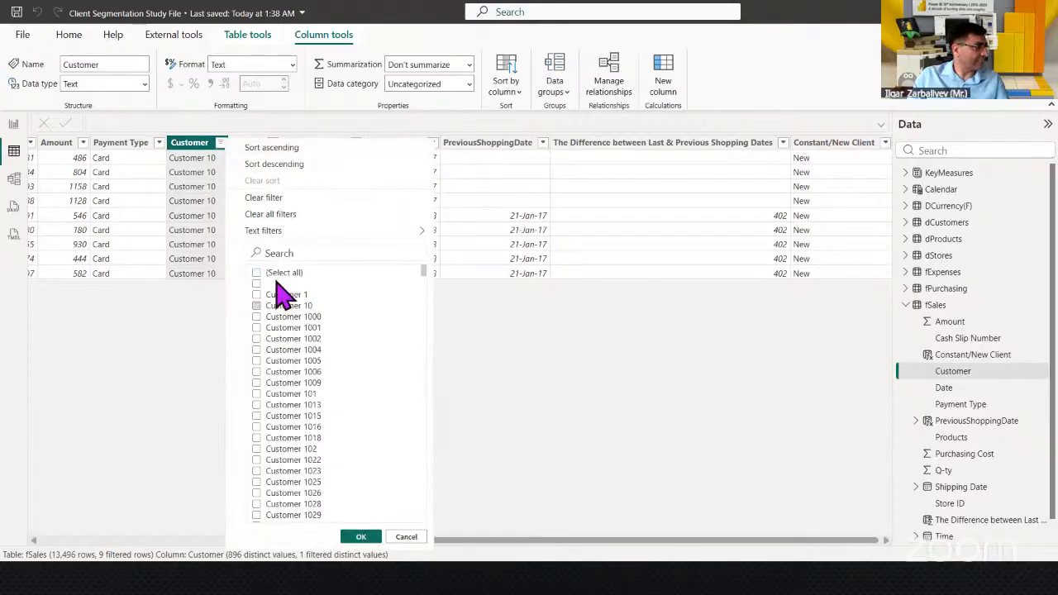
left_click(256, 283)
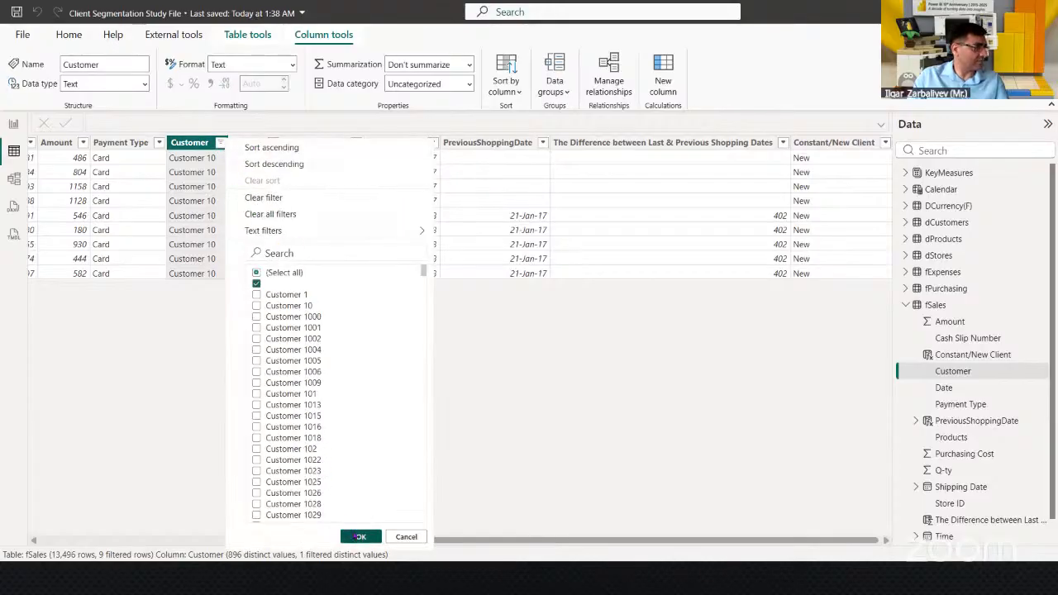
left_click(360, 536)
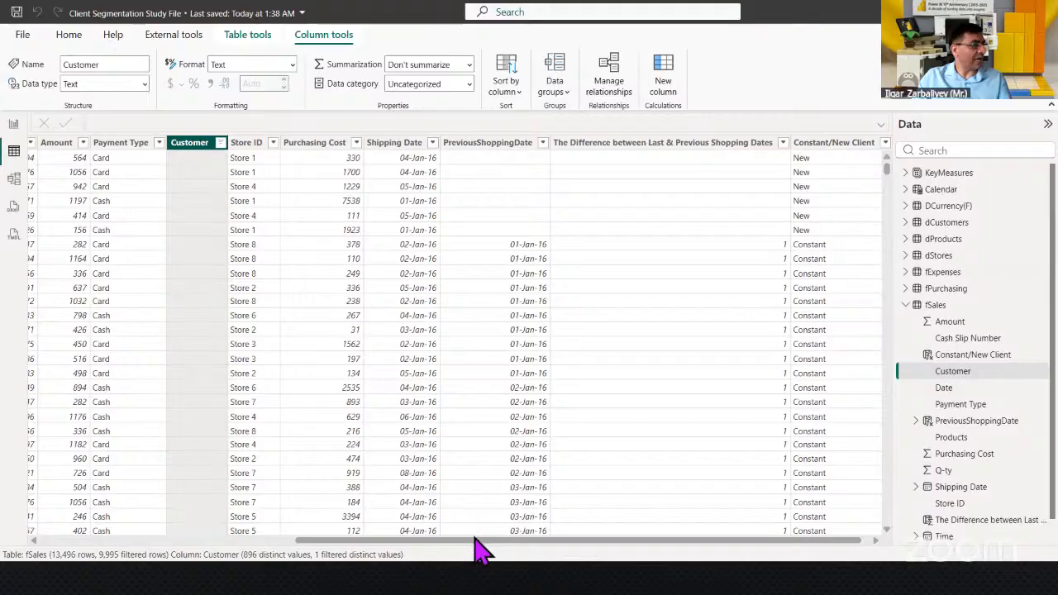
Begin an outer IF above the existing IF in the Constant/New Client formula, with a new line for its test
scroll(537, 545, "right", 1)
left_click(810, 144)
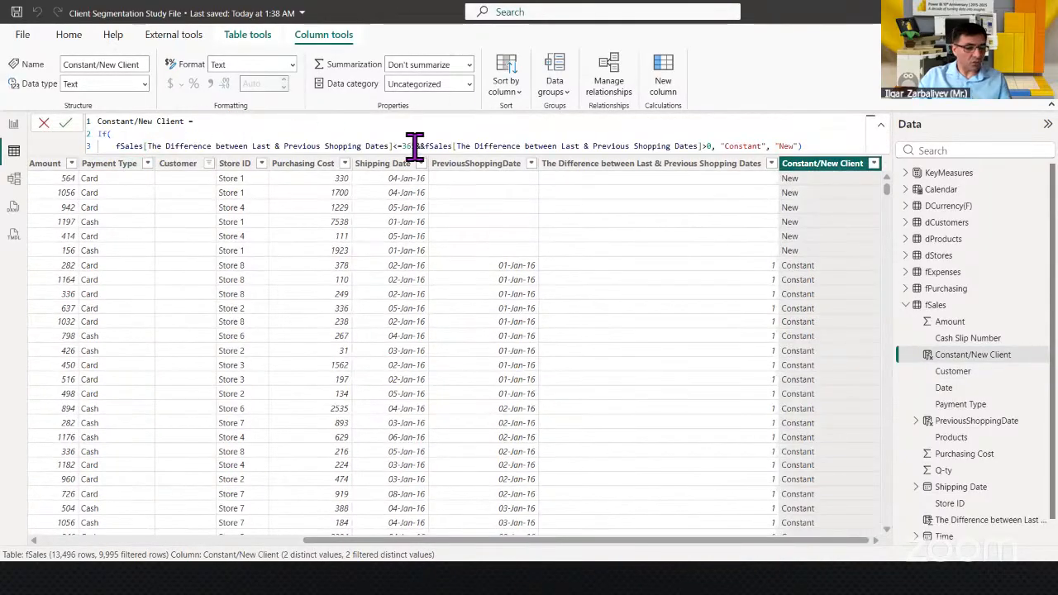
key("Return")
type("IF(")
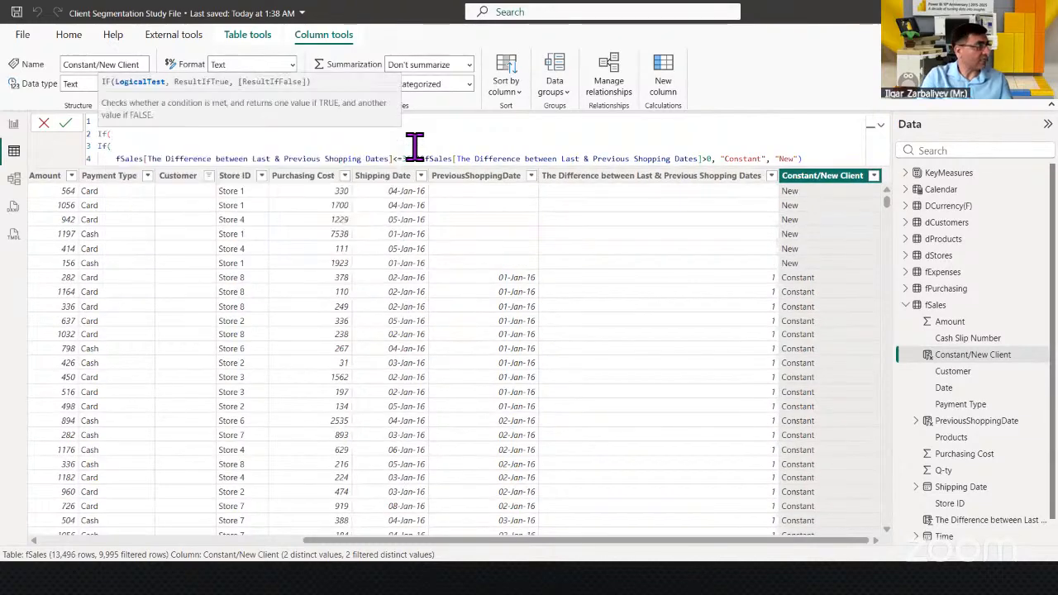
key("shift+Return")
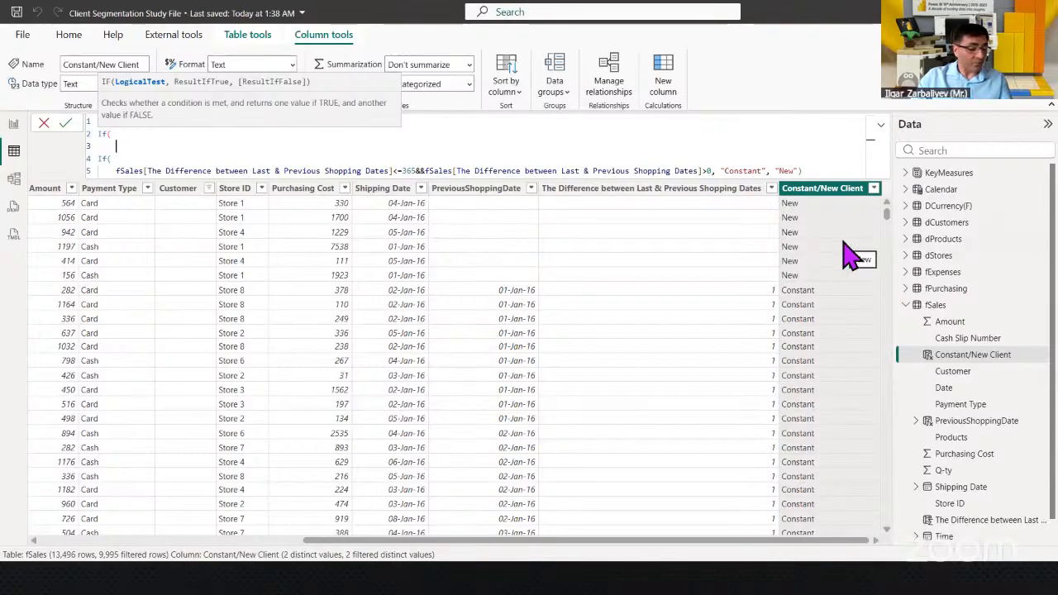
Enter fSales[Customer]<>"" as the outer IF's logical test, followed by a comma before the existing IF
type("fsales")
key("Down")
key("Down")
key("Down")
key("Down")
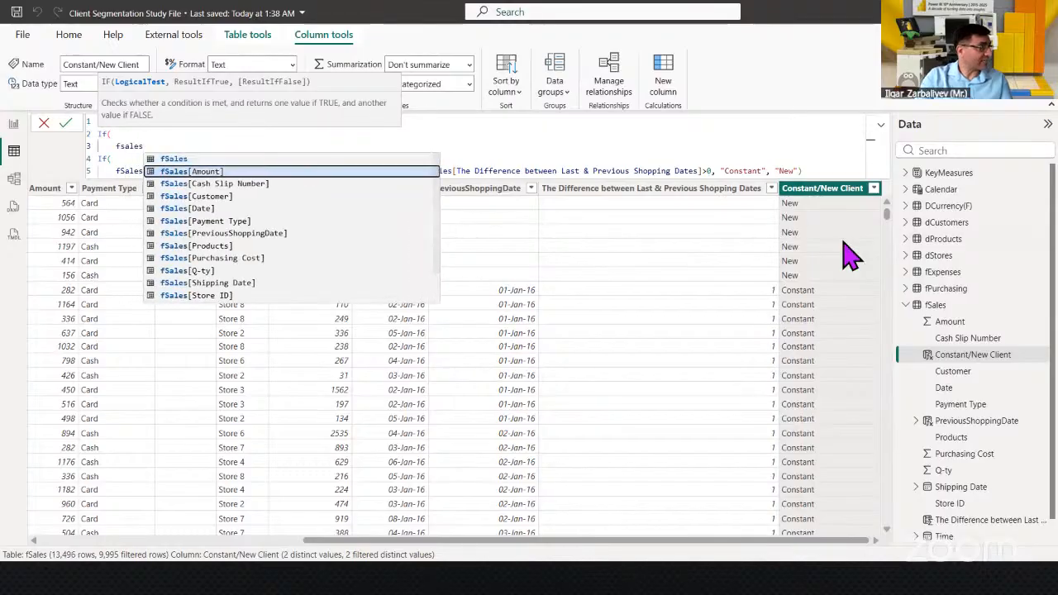
key("Down")
key("Down")
key("Down")
key("Up")
key("Up")
key("Up")
key("Up")
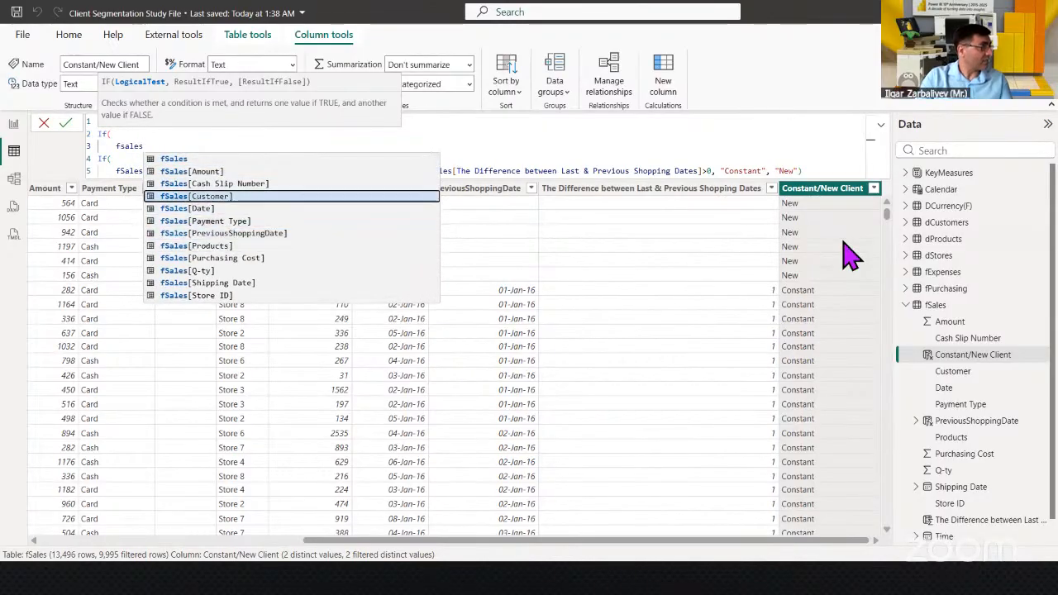
key("Tab")
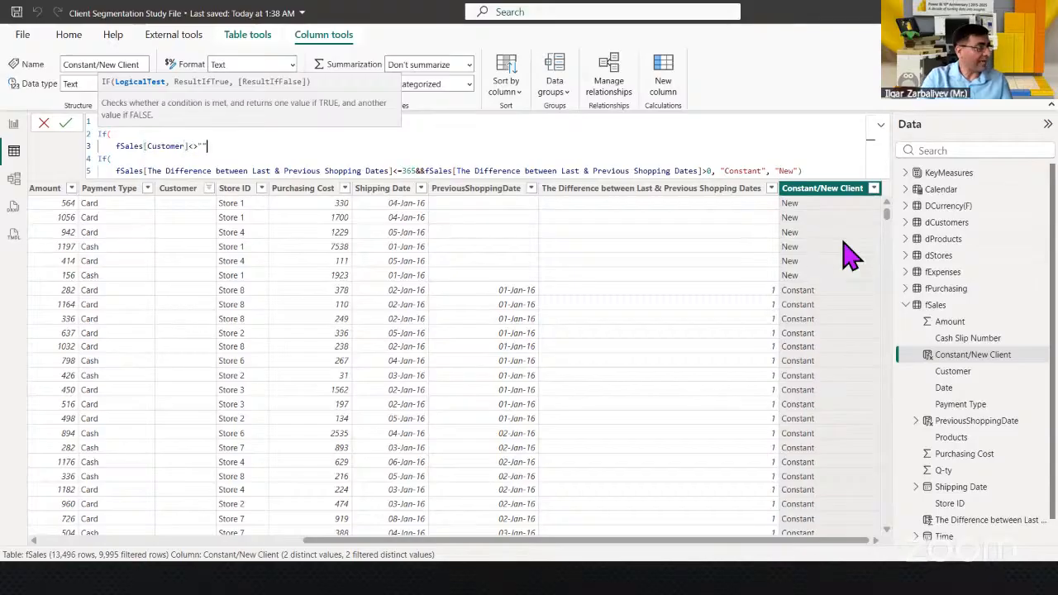
type(",")
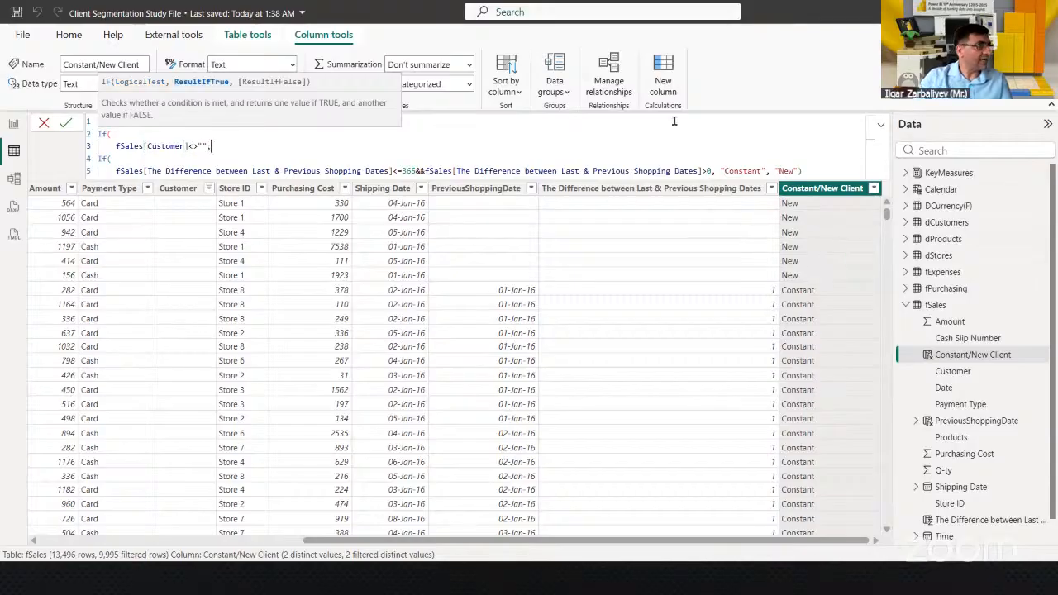
Close the outer IF with a parenthesis on a new line after the inner IF and apply the formula
left_click(837, 171)
type(")")
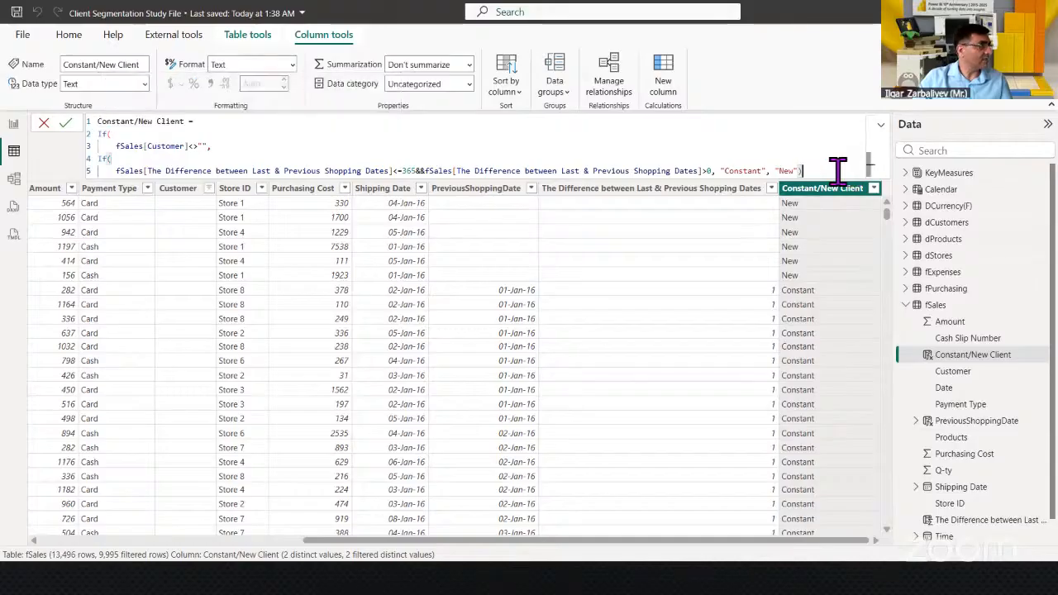
key("shift+Return")
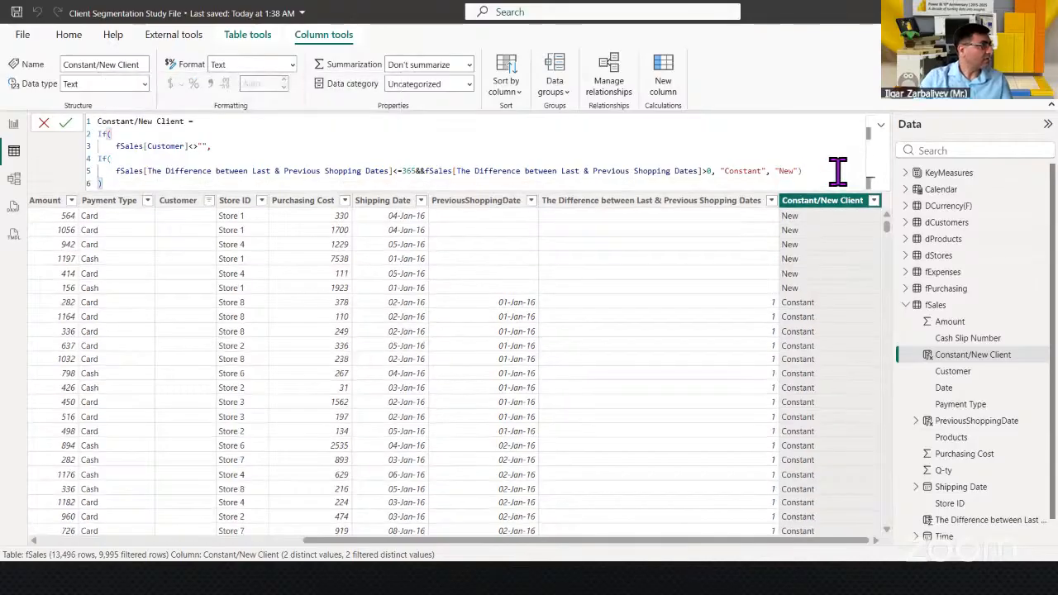
left_click(65, 122)
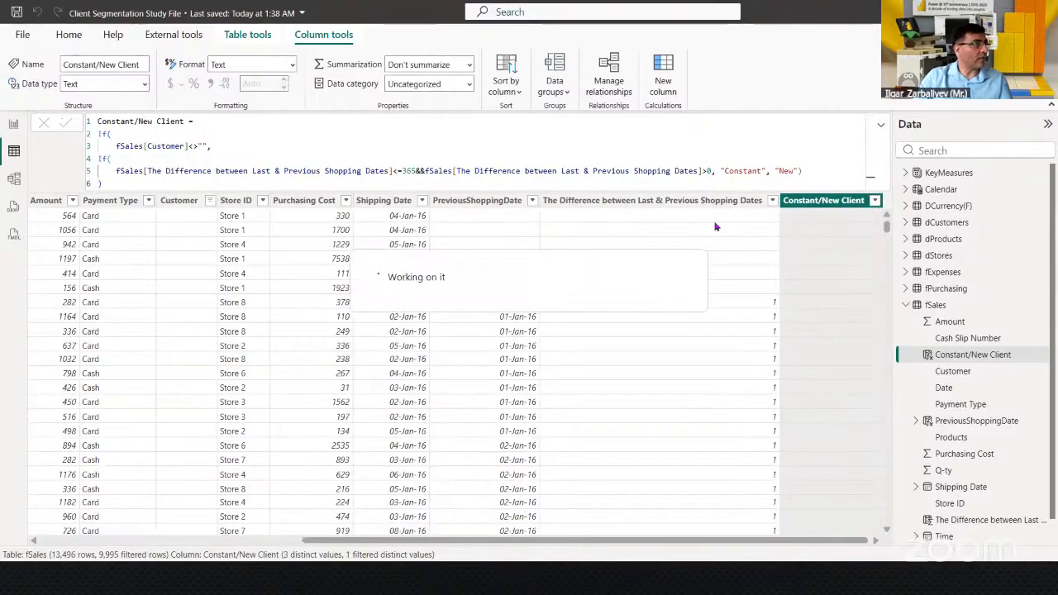
Check the Customer 1 rows by filtering to that customer instead of blanks, and clear the Customer filter
left_click(212, 201)
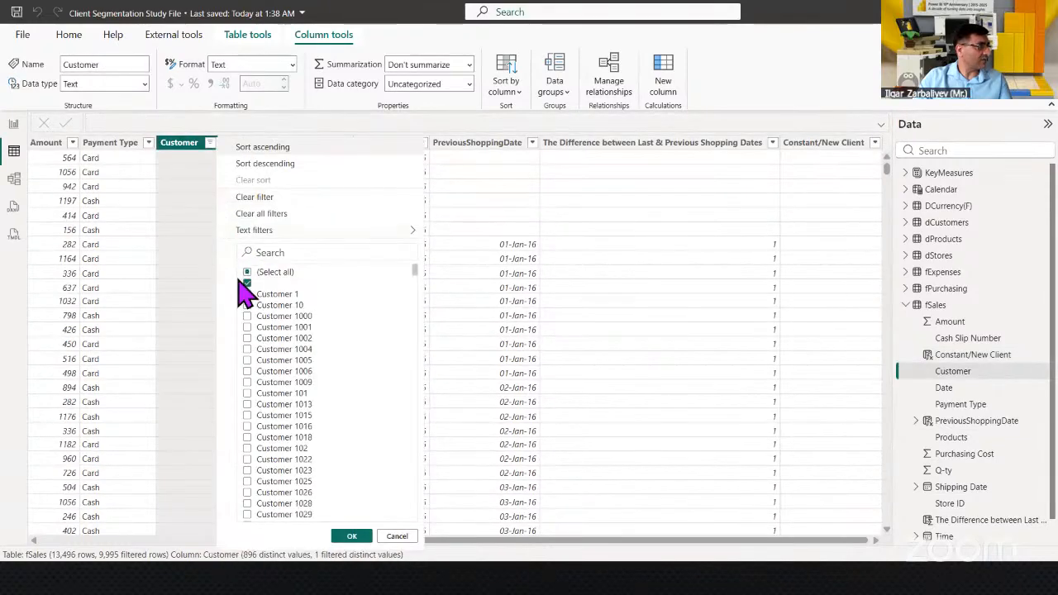
left_click(247, 282)
left_click(247, 294)
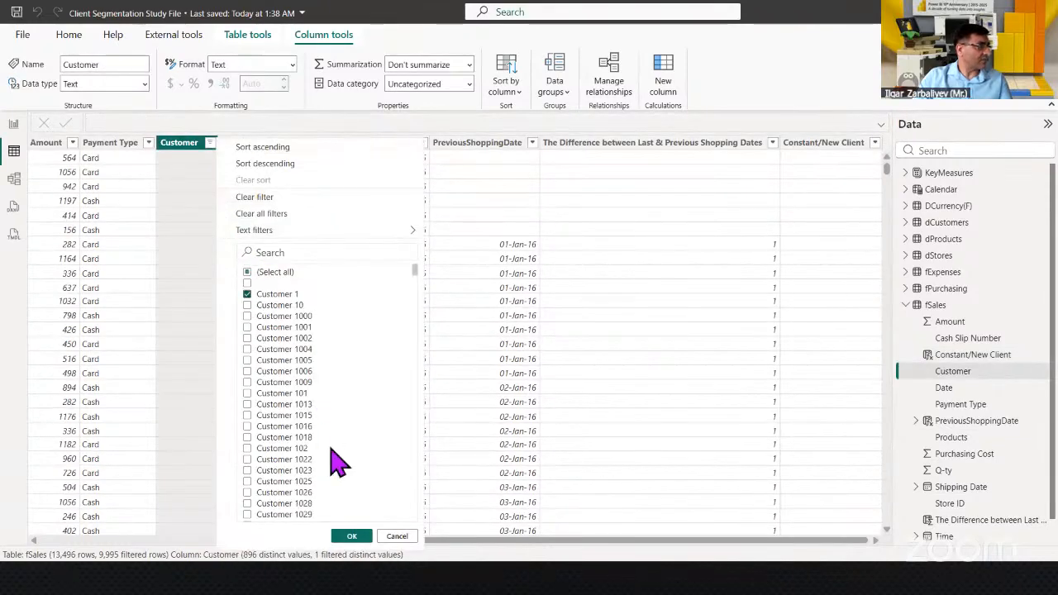
left_click(351, 535)
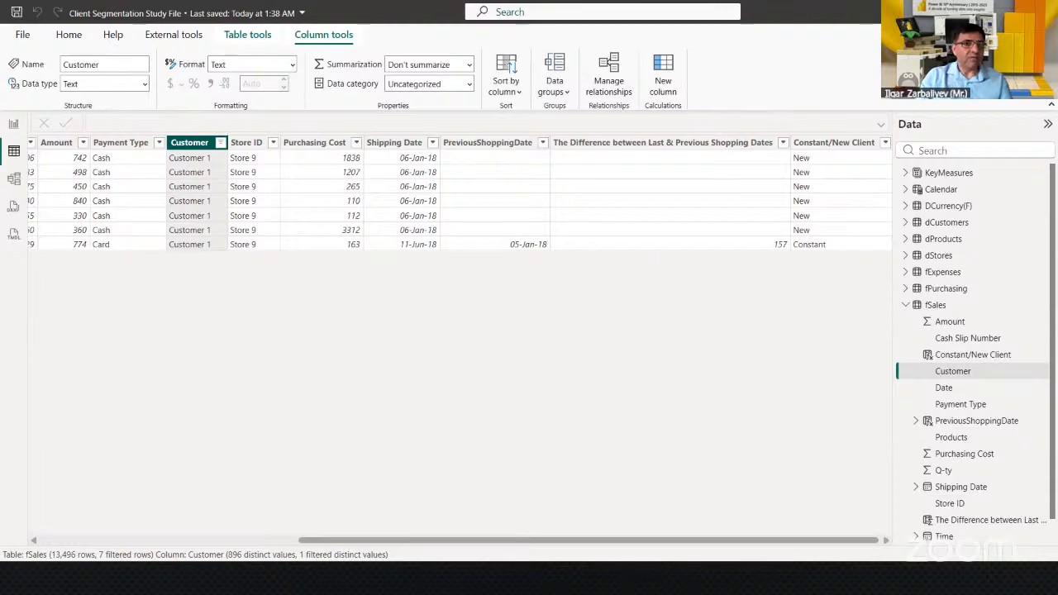
left_click(221, 143)
left_click(289, 220)
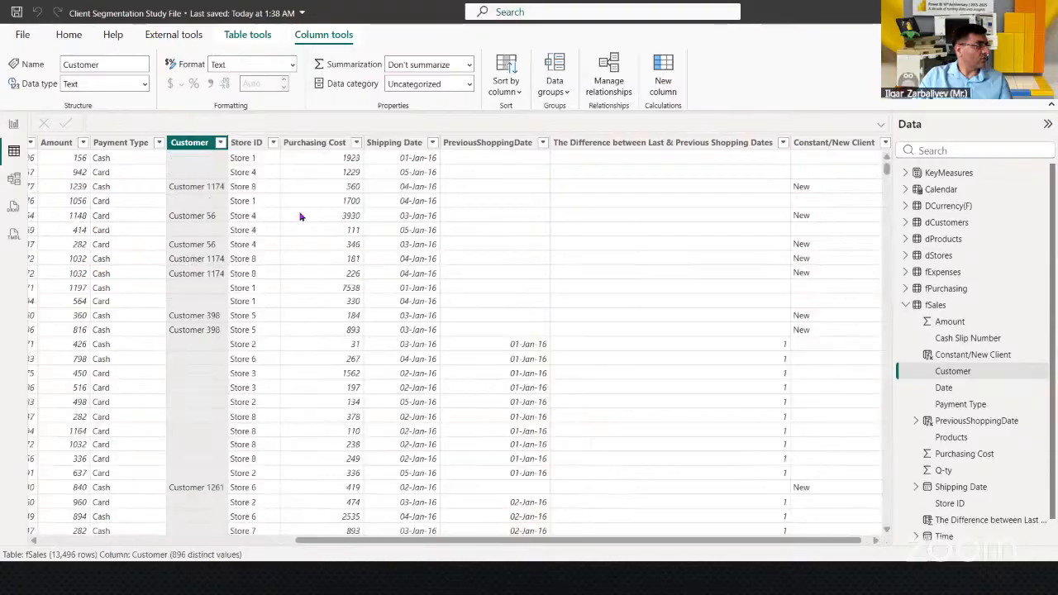
Switch to the Report view and save the file
left_click(13, 123)
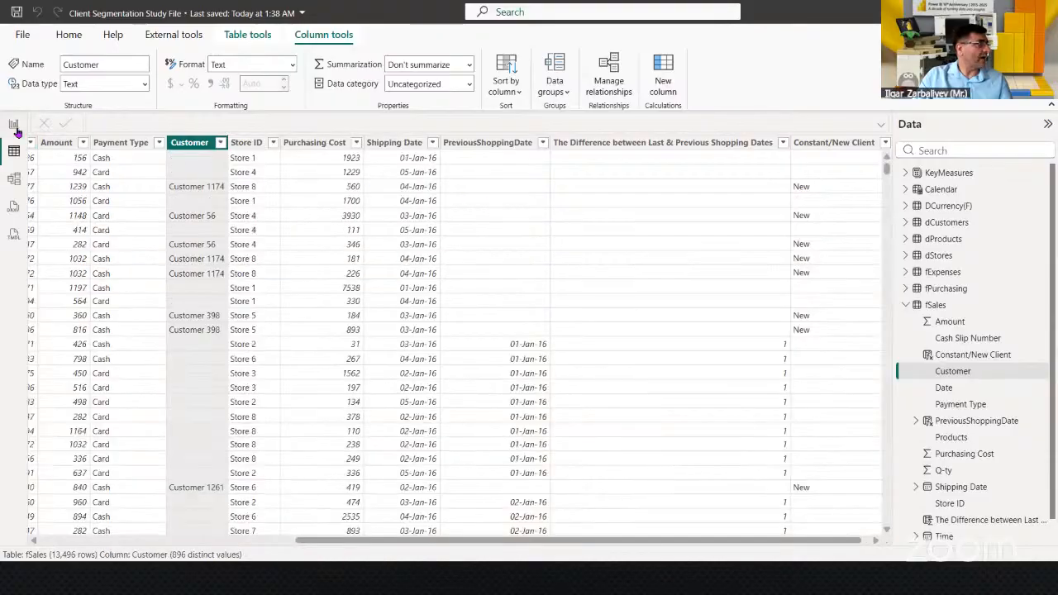
left_click(16, 14)
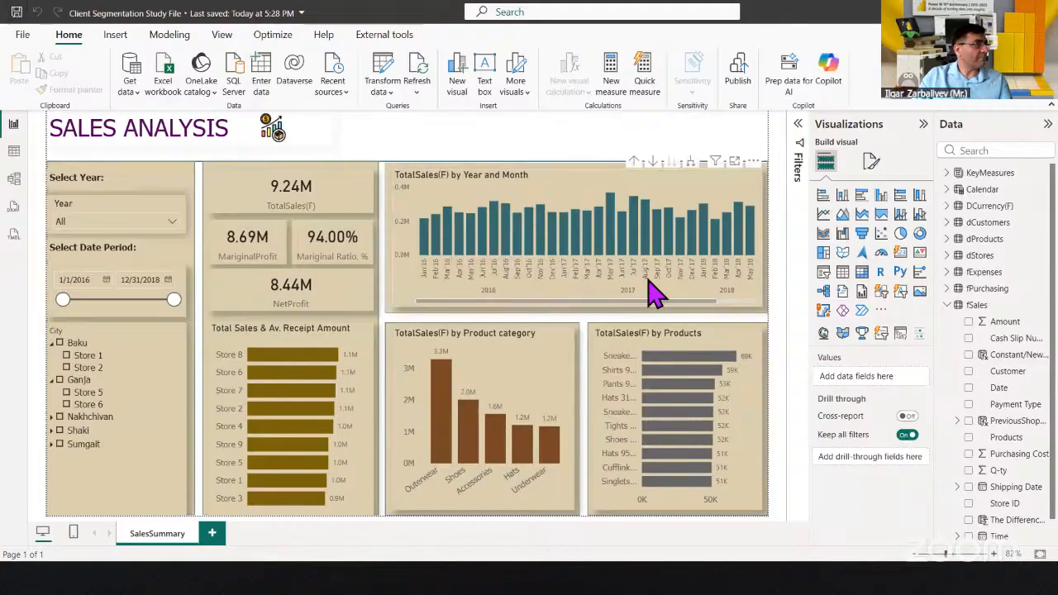
Open the TotalSales(F) by Year and Month chart in focus mode and add fSales Constant/New Client as its legend
left_click(703, 187)
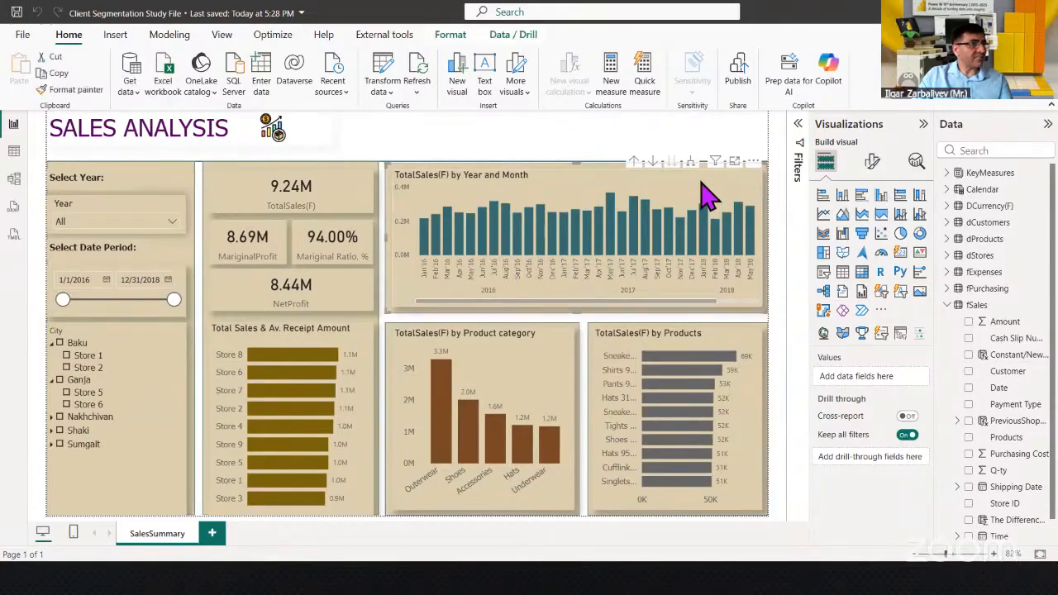
left_click(733, 161)
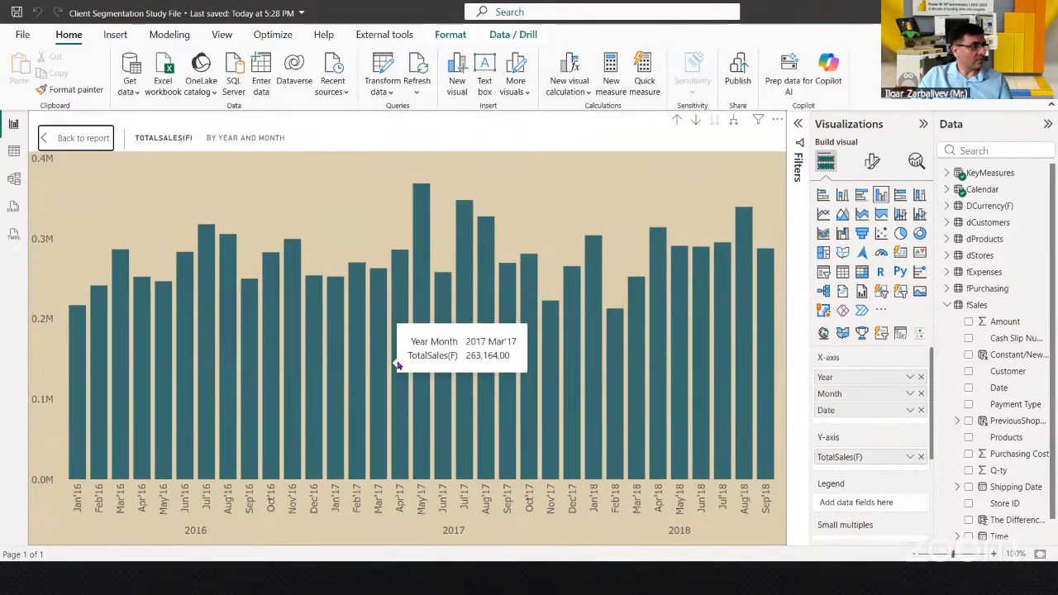
mouse_move(467, 356)
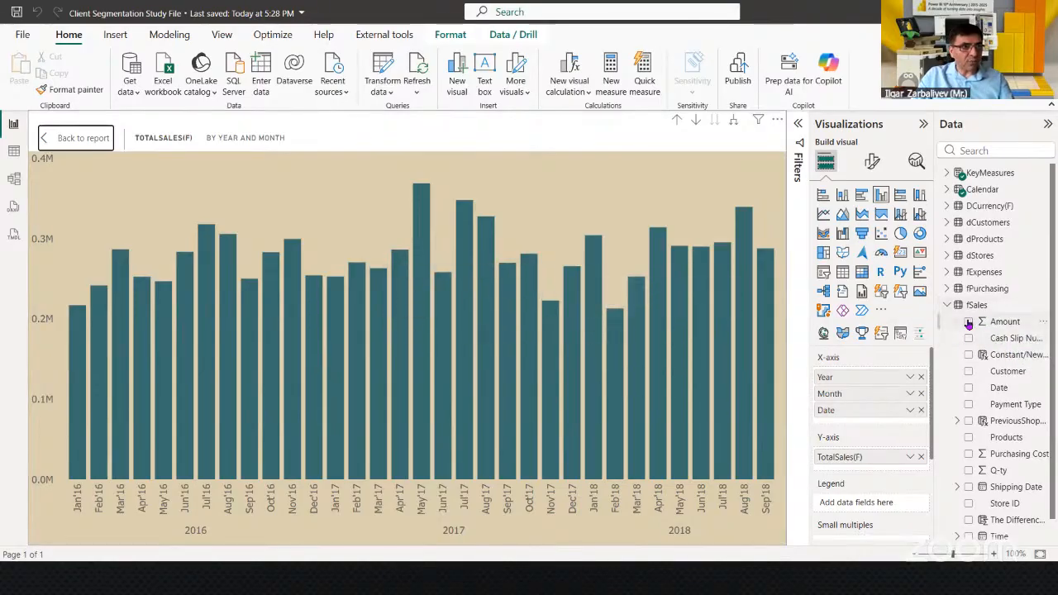
scroll(1017, 309, "down", 1)
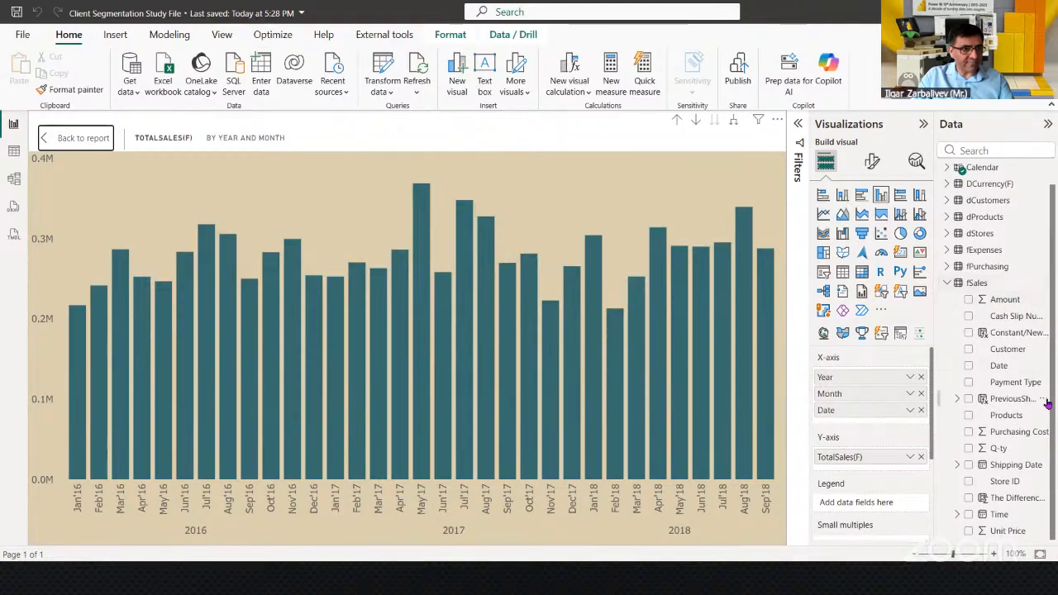
left_click_drag(1022, 333, 869, 505)
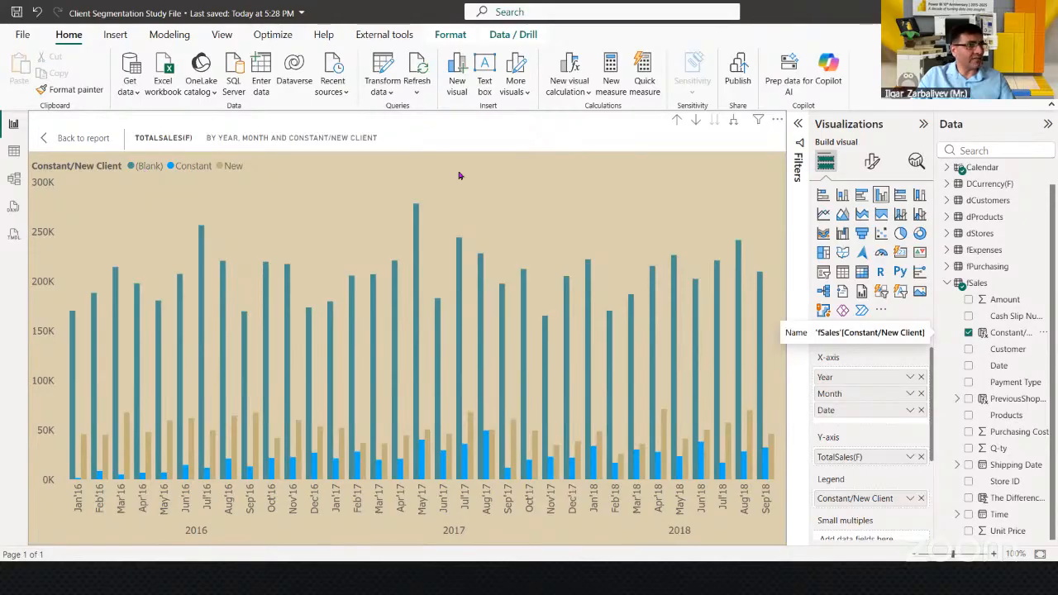
Filter the chart's Constant/New Client field to exclude (Blank), keeping Constant and New
left_click(797, 126)
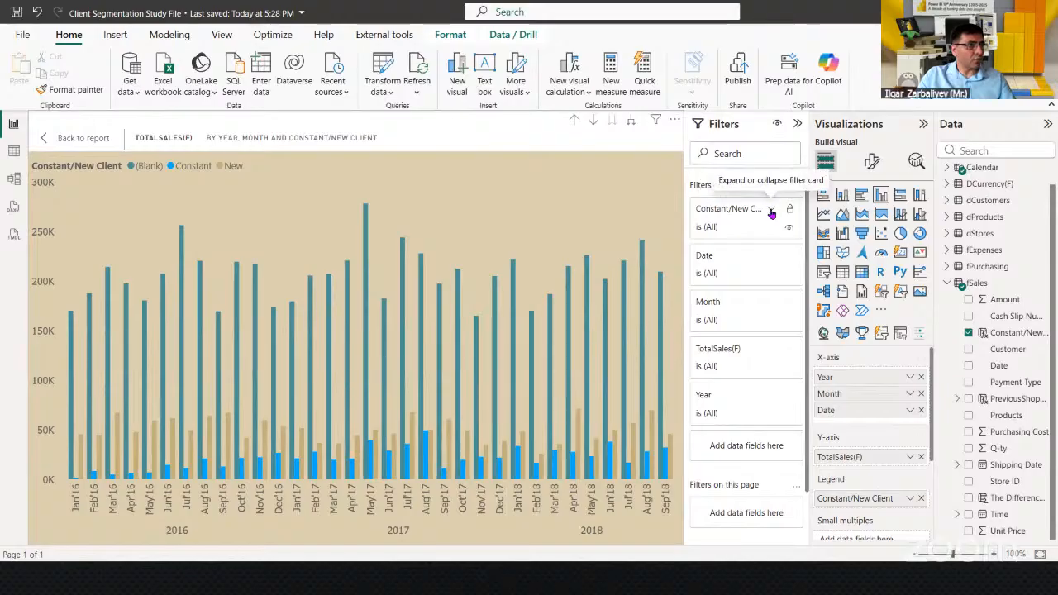
left_click(771, 211)
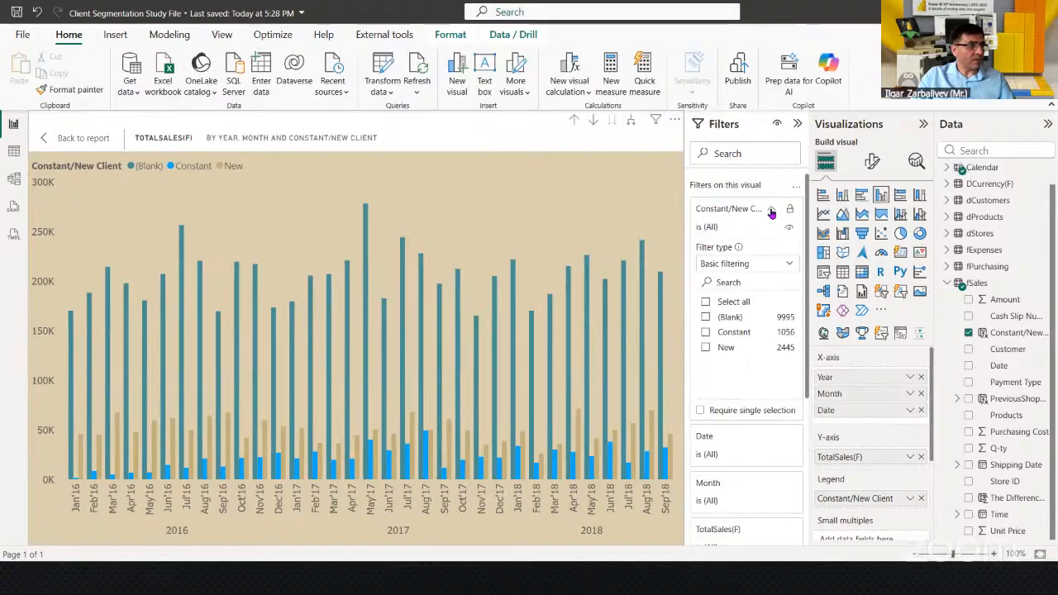
left_click(730, 319)
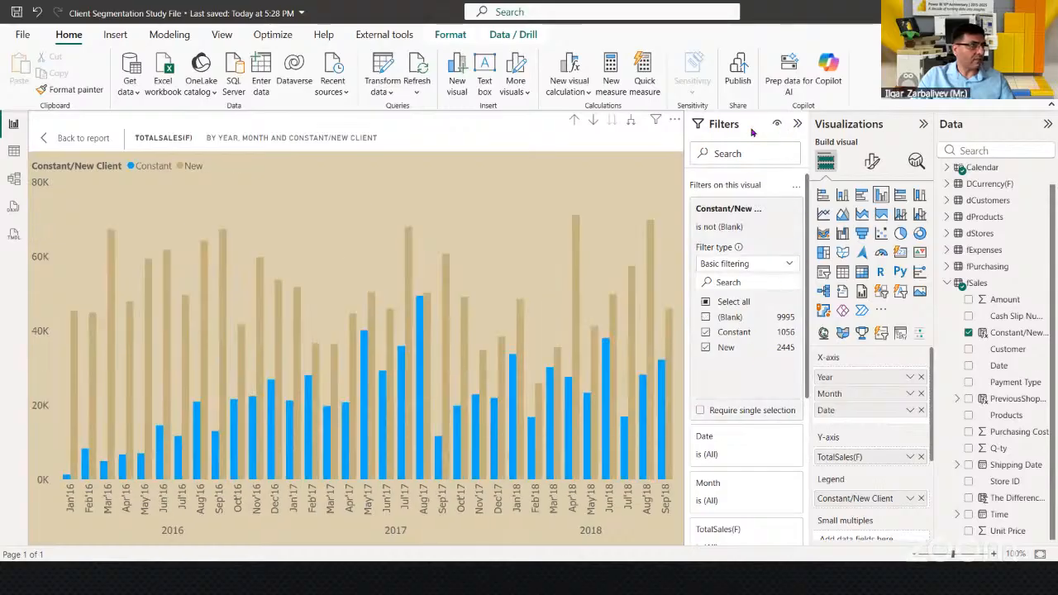
left_click(796, 123)
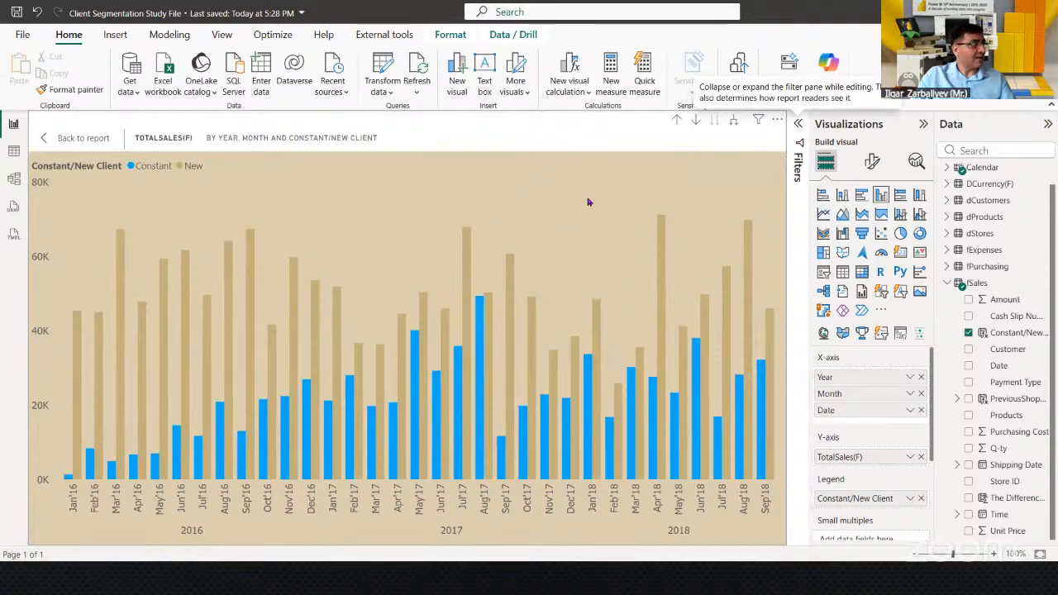
Set the column colour of the New series to dark green
left_click(873, 162)
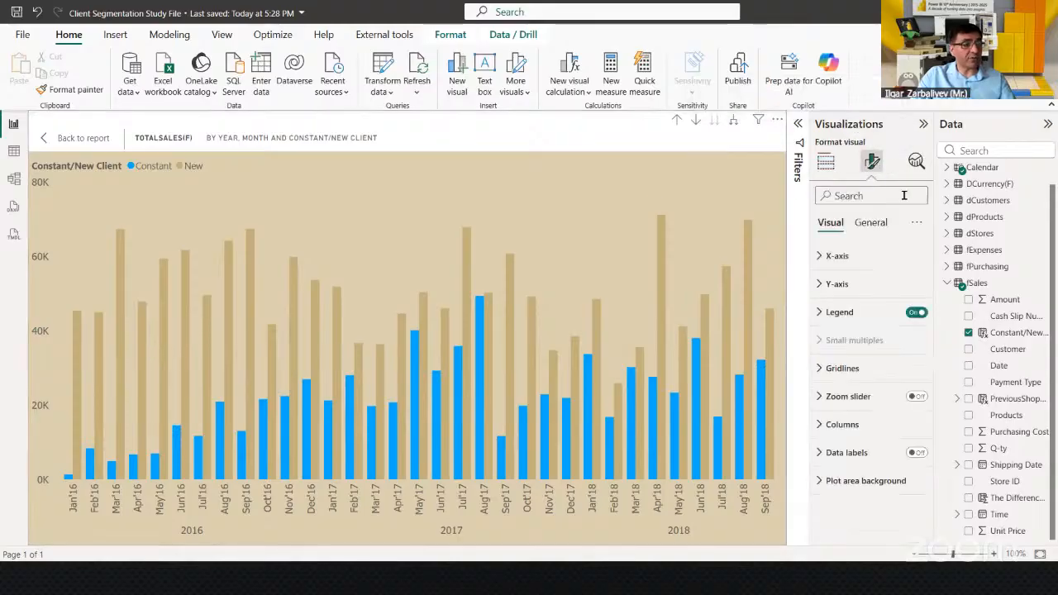
left_click(838, 424)
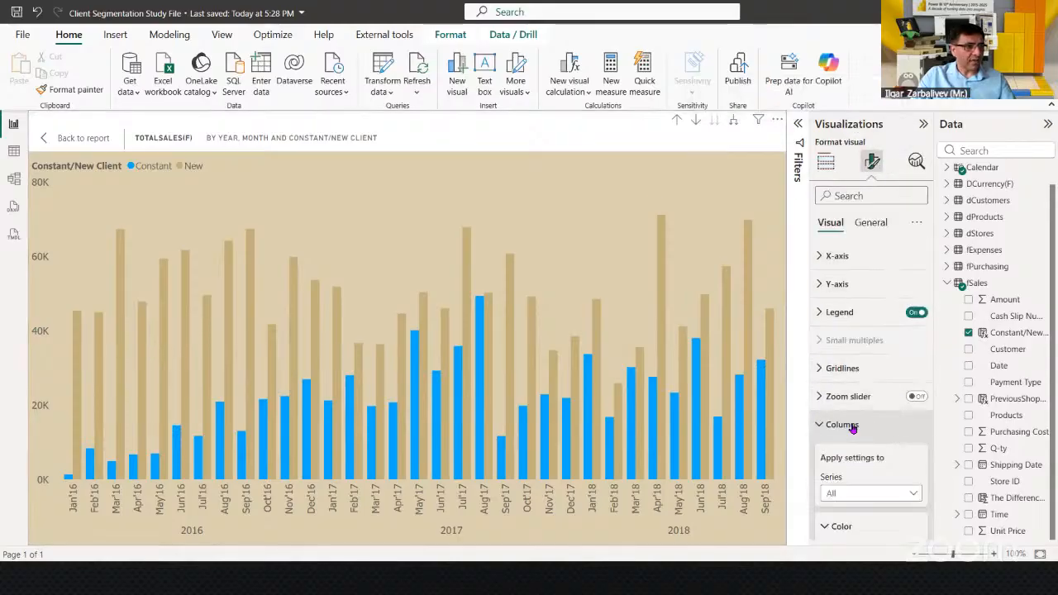
scroll(838, 424, "down", 3)
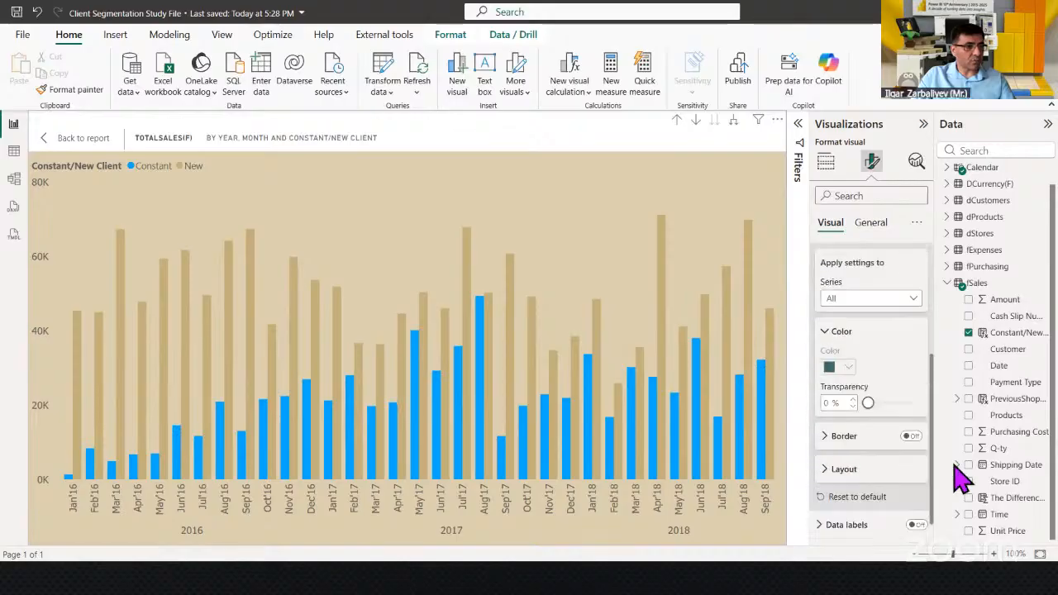
left_click(868, 295)
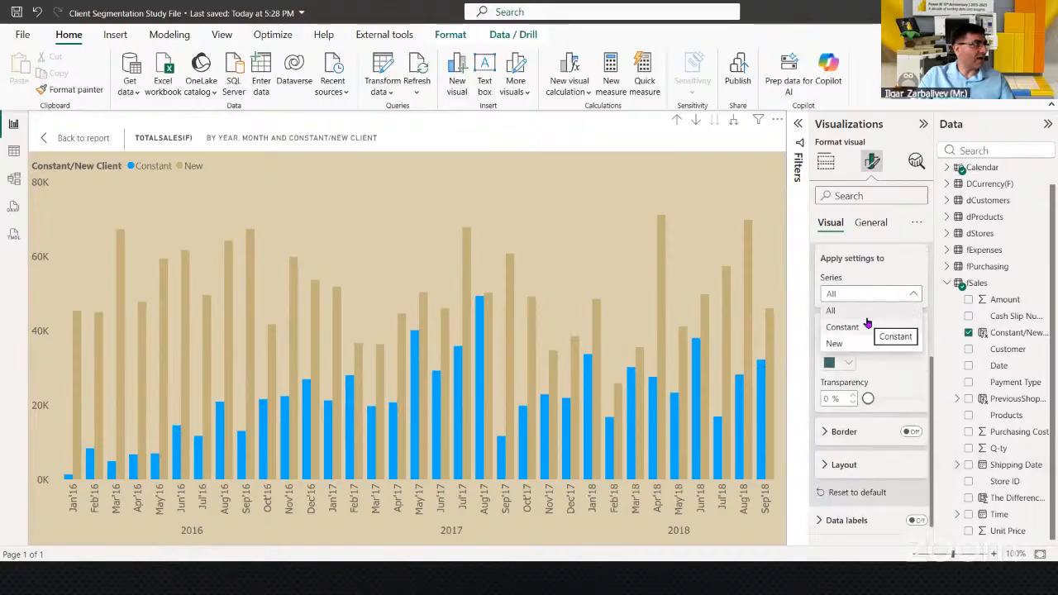
left_click(861, 351)
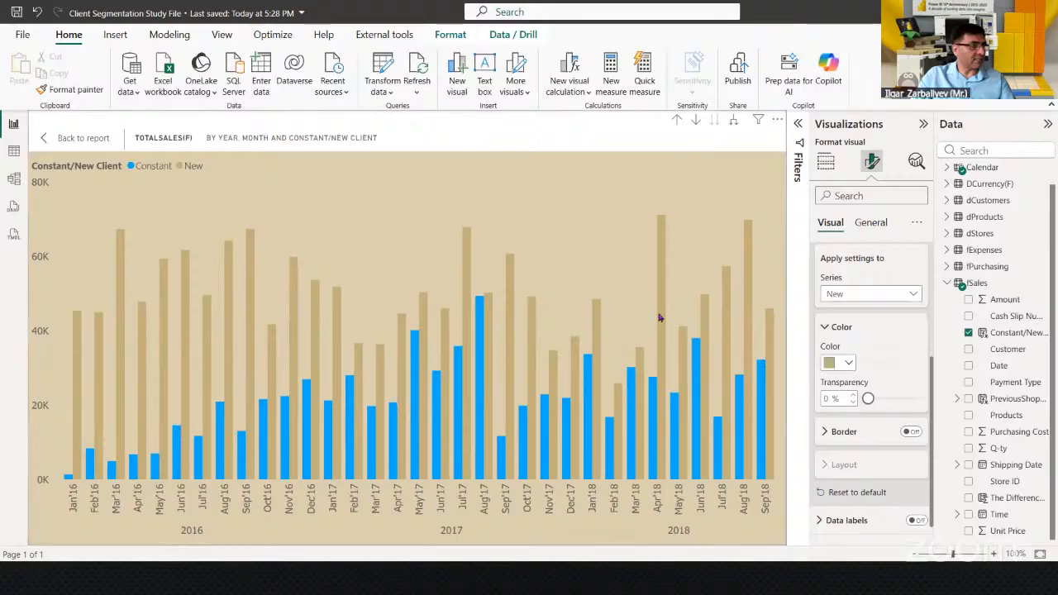
left_click(848, 363)
left_click(953, 275)
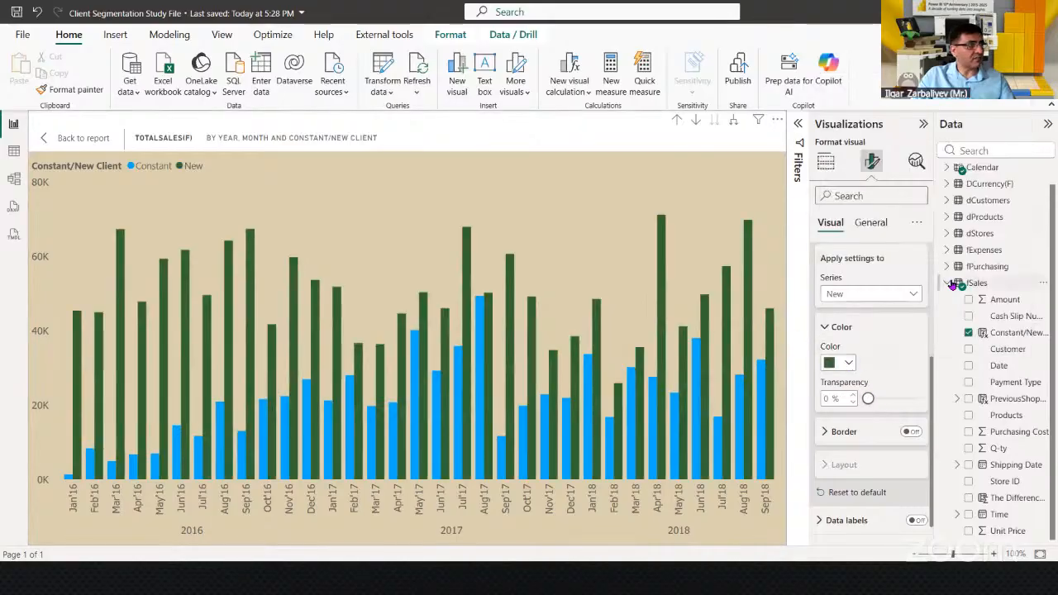
Try yellow and blue for the New series columns, and settle on orange
left_click(851, 363)
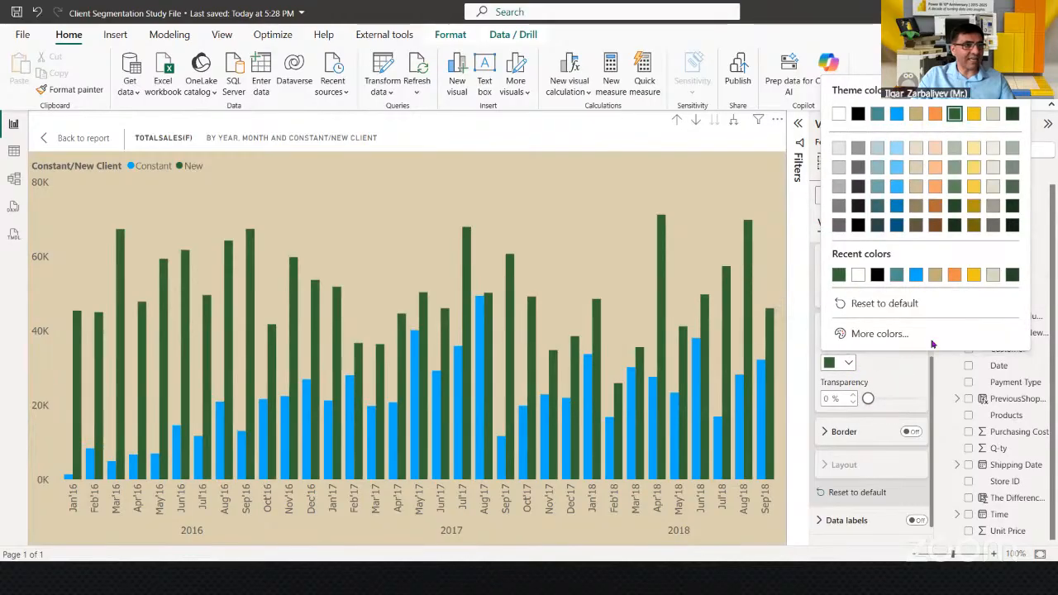
left_click(970, 277)
left_click(847, 363)
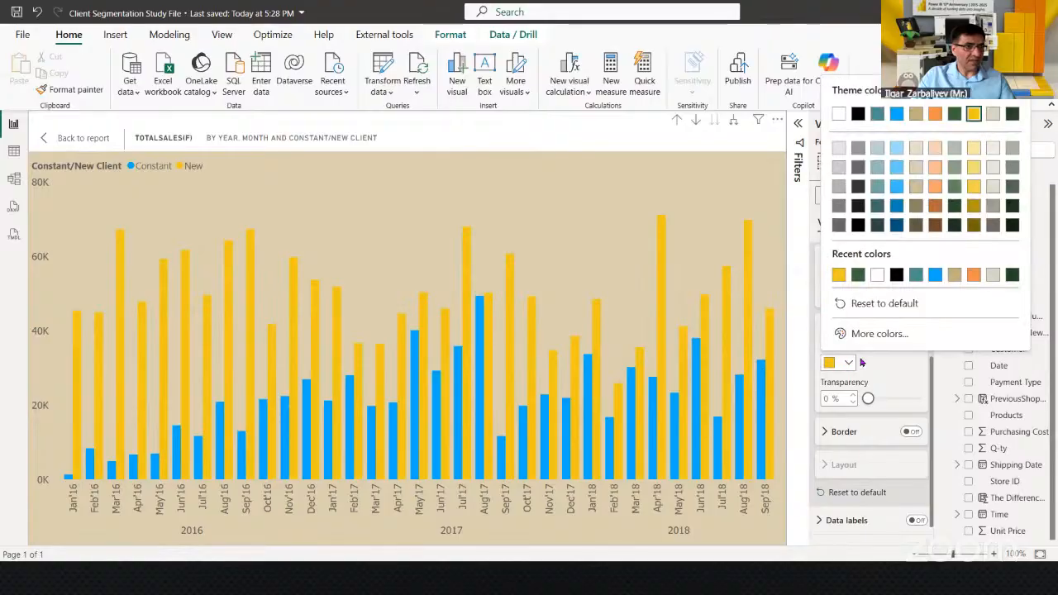
left_click(936, 276)
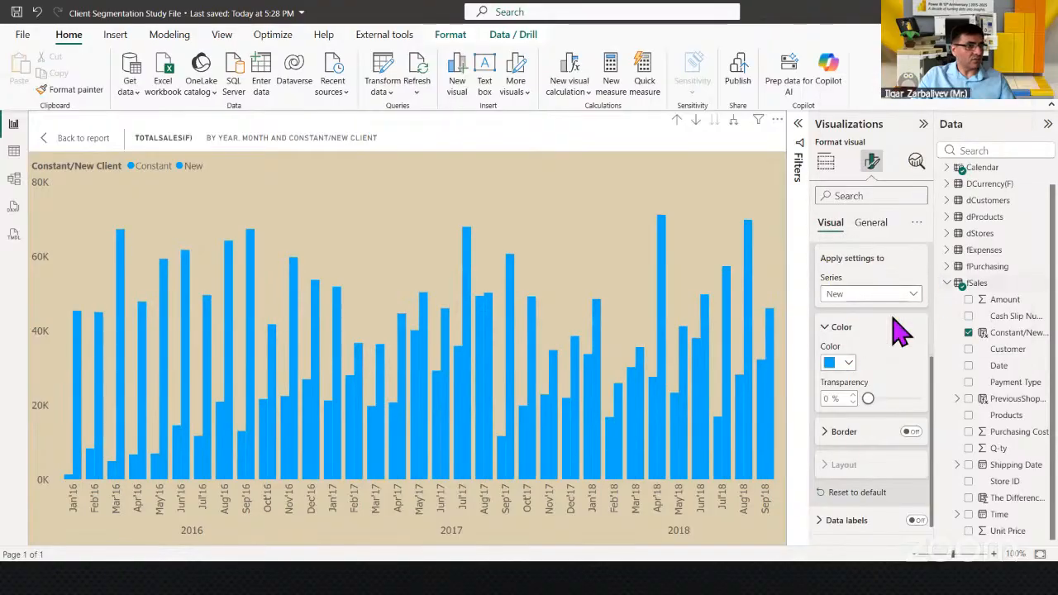
left_click(848, 364)
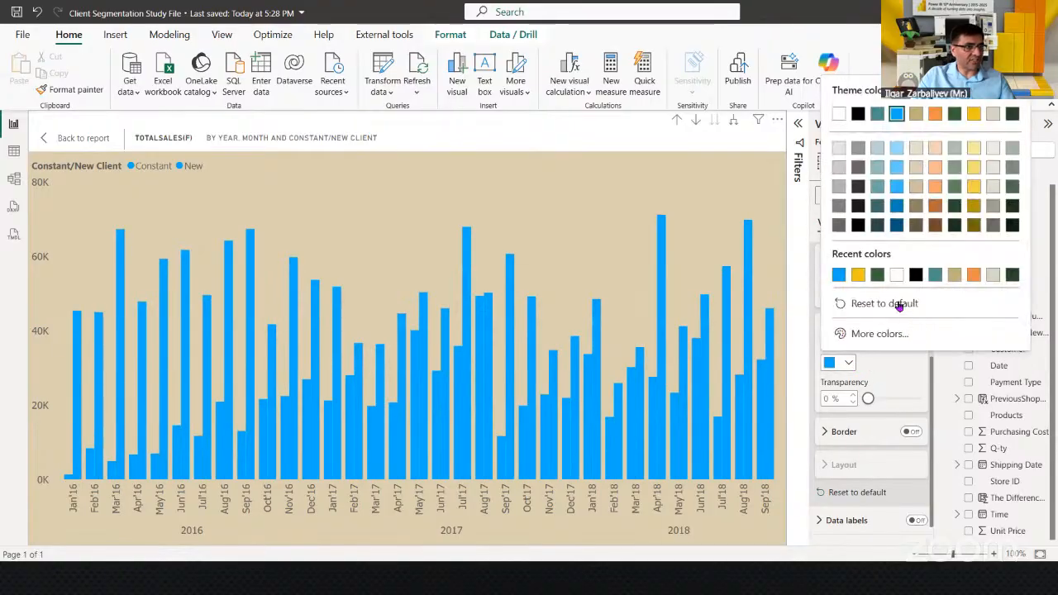
left_click(972, 276)
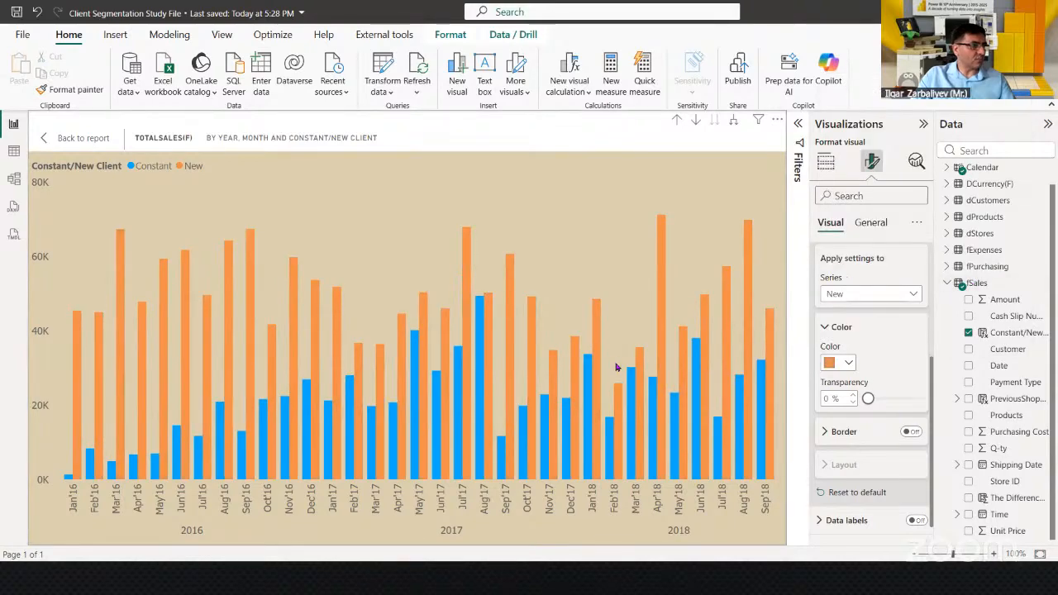
Set the column colour of the Constant series to a dark teal shade
left_click(872, 295)
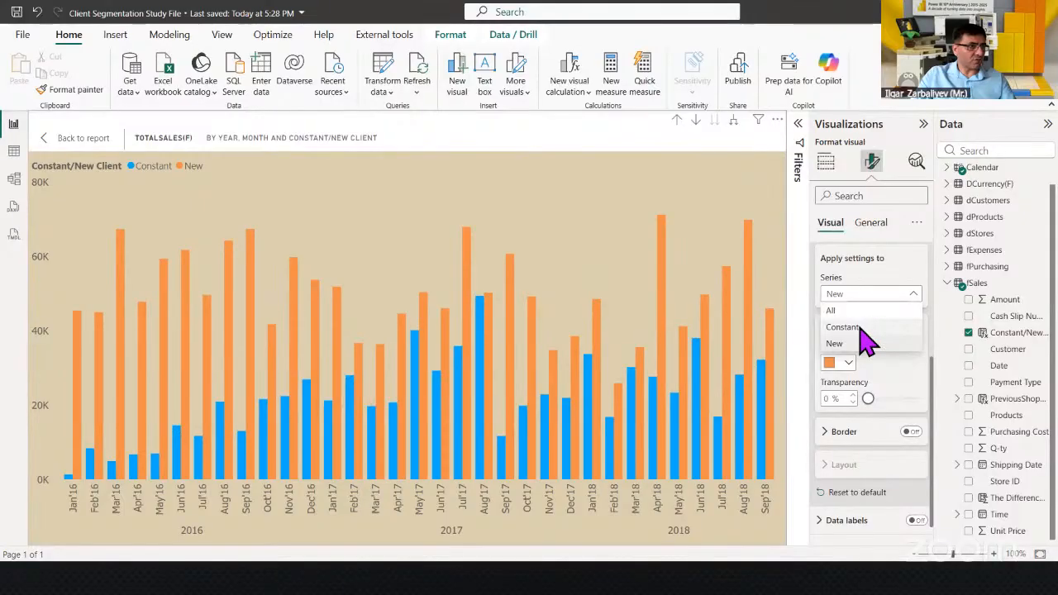
left_click(865, 336)
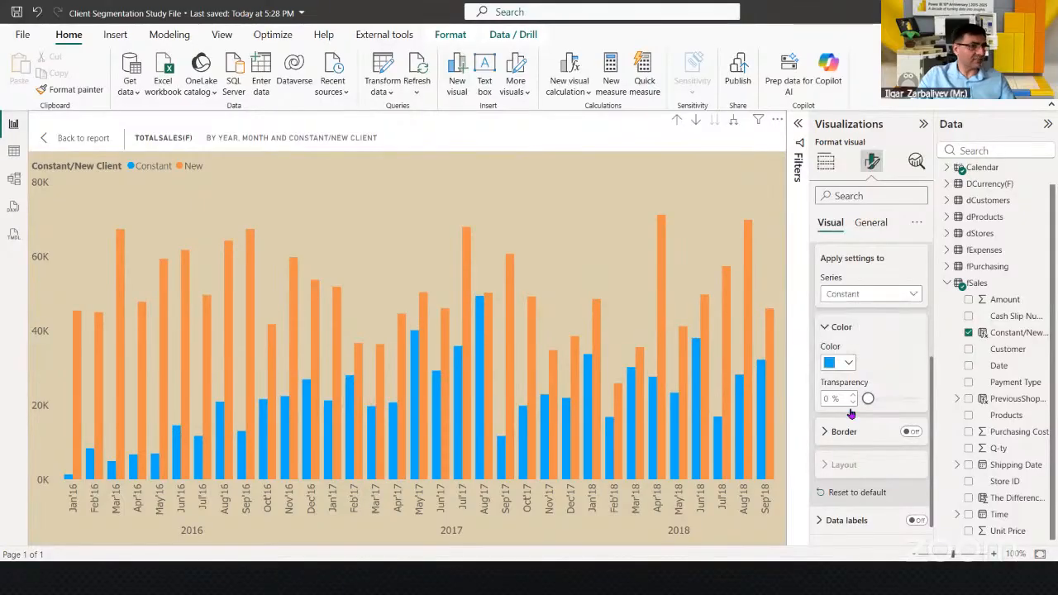
left_click(841, 362)
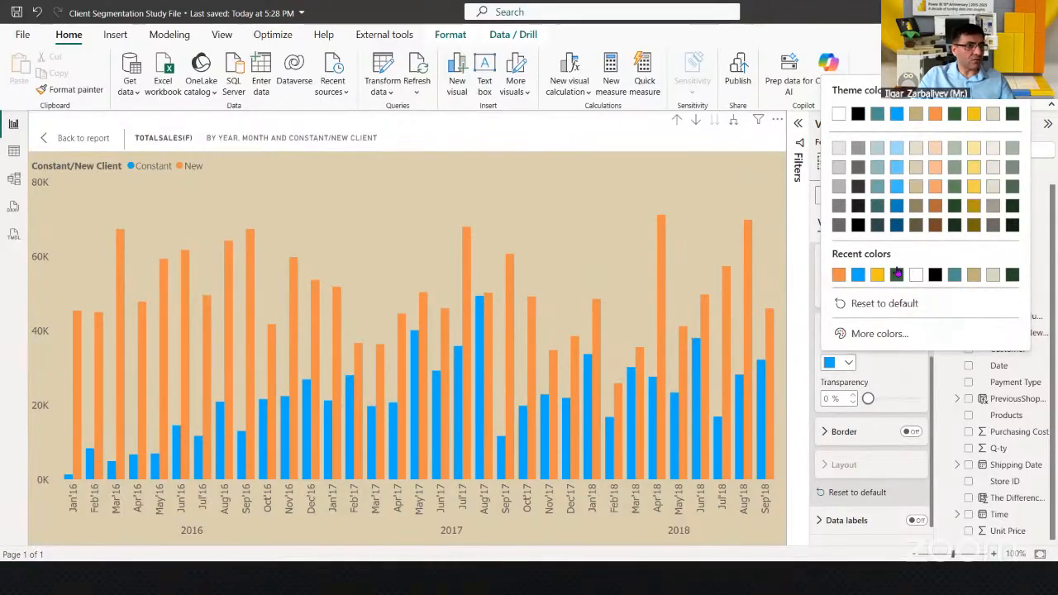
left_click(876, 206)
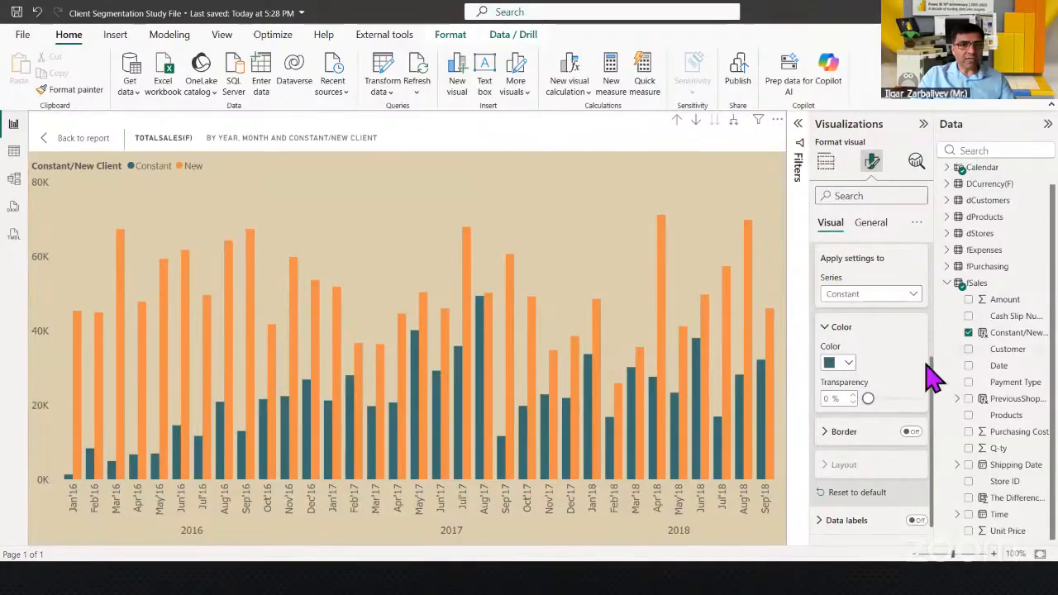
Turn on the chart's data labels and set their orientation to Vertical for all series
scroll(930, 378, "down", 1)
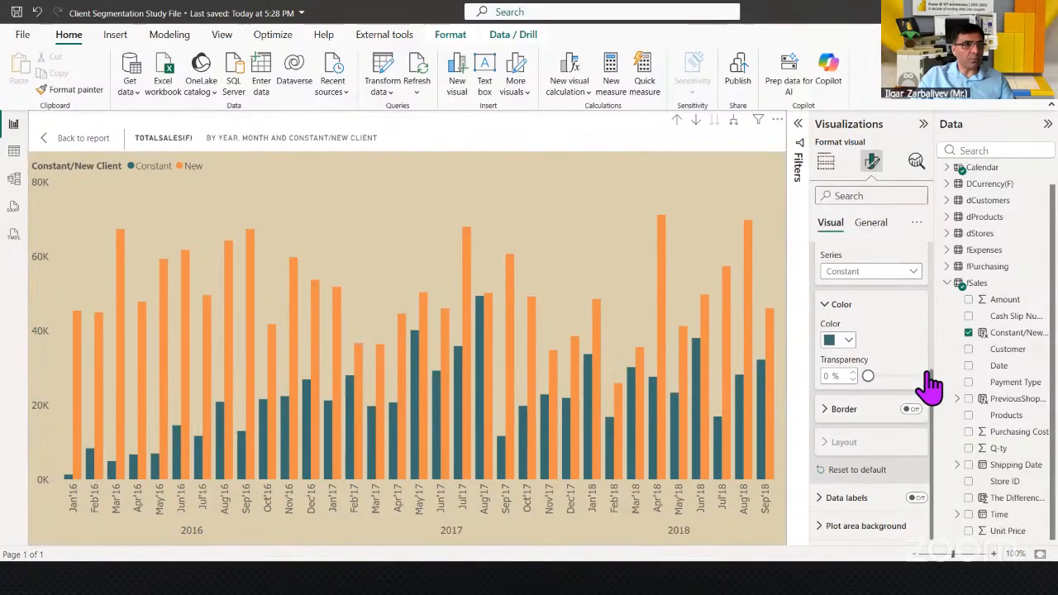
left_click(918, 499)
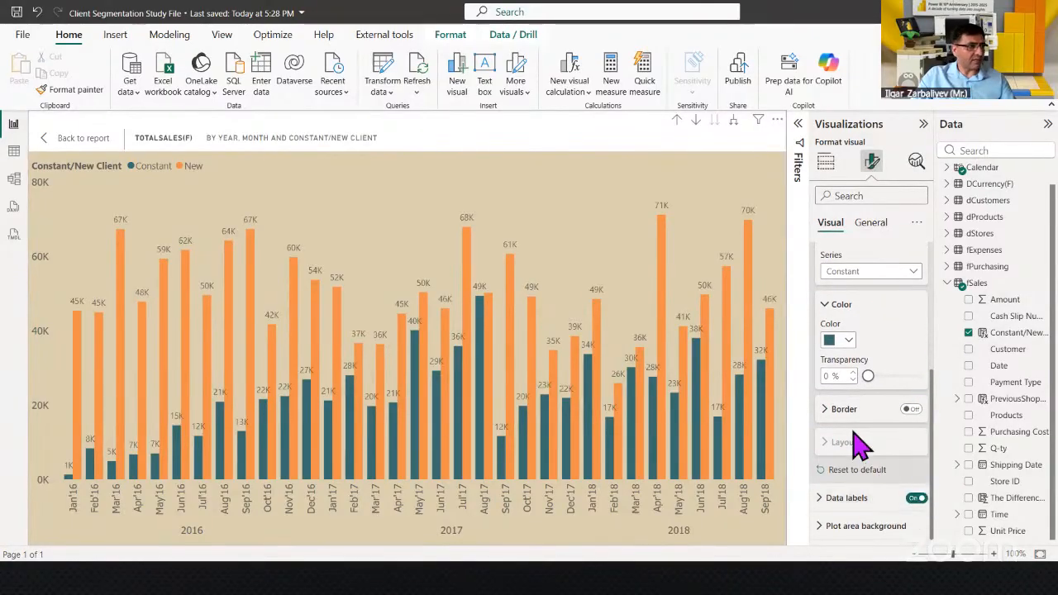
left_click(819, 498)
scroll(868, 488, "down", 5)
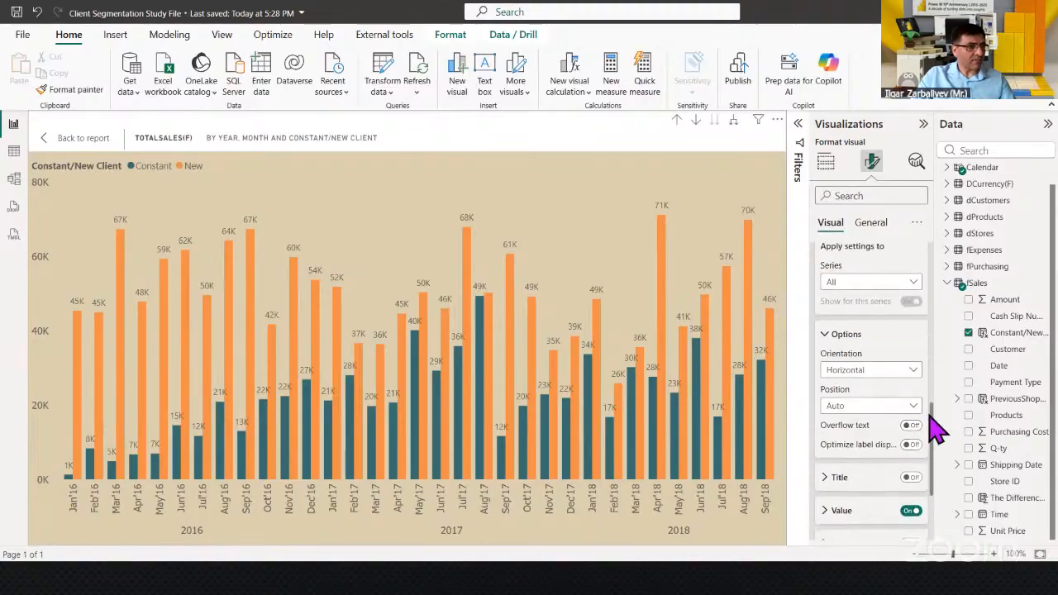
left_click(867, 370)
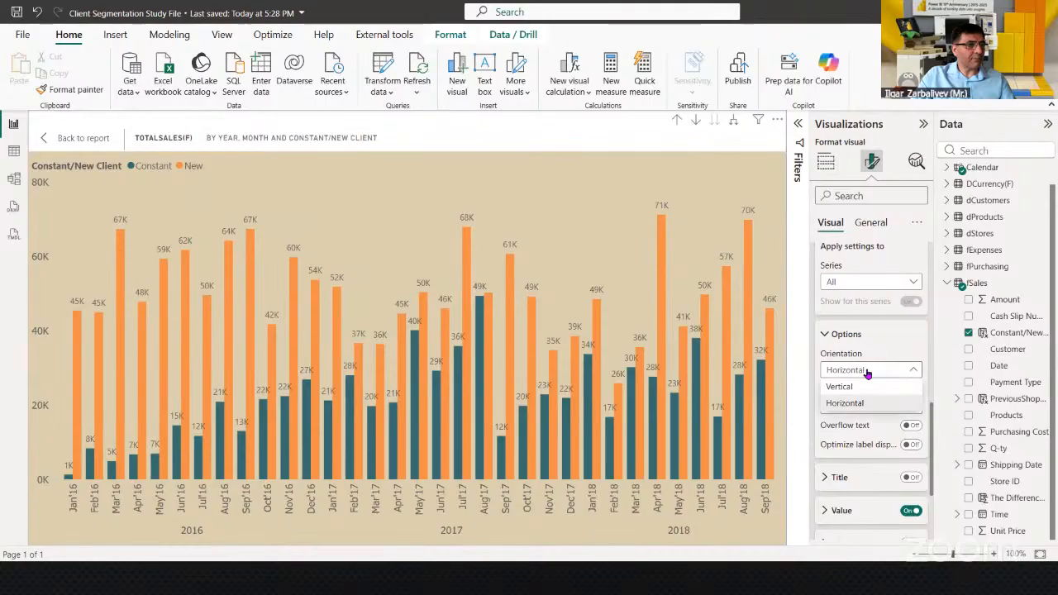
left_click(851, 386)
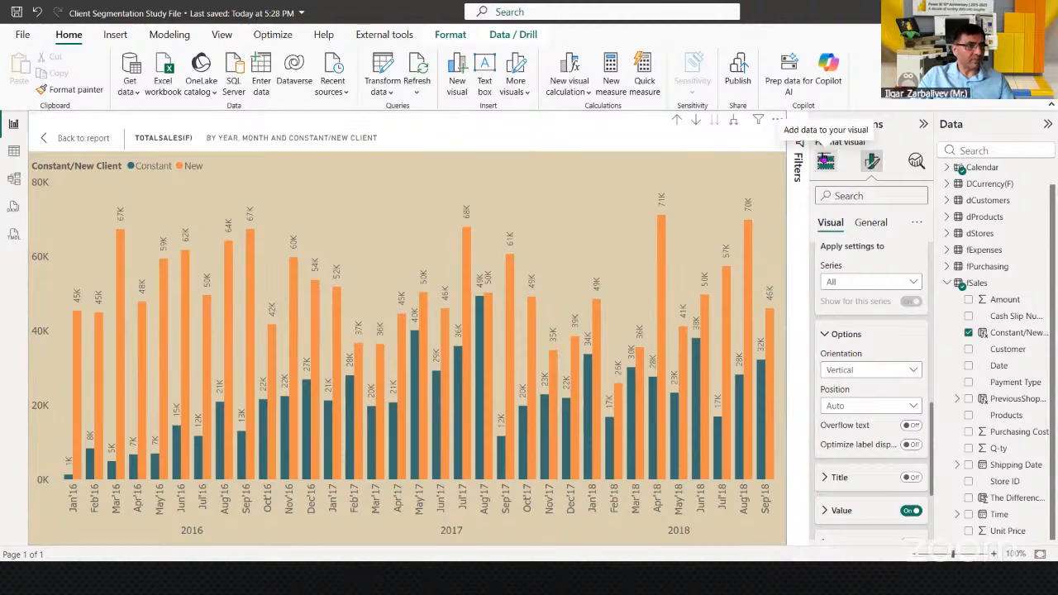
Change the visual to a stacked column chart and turn off its data labels
left_click(825, 161)
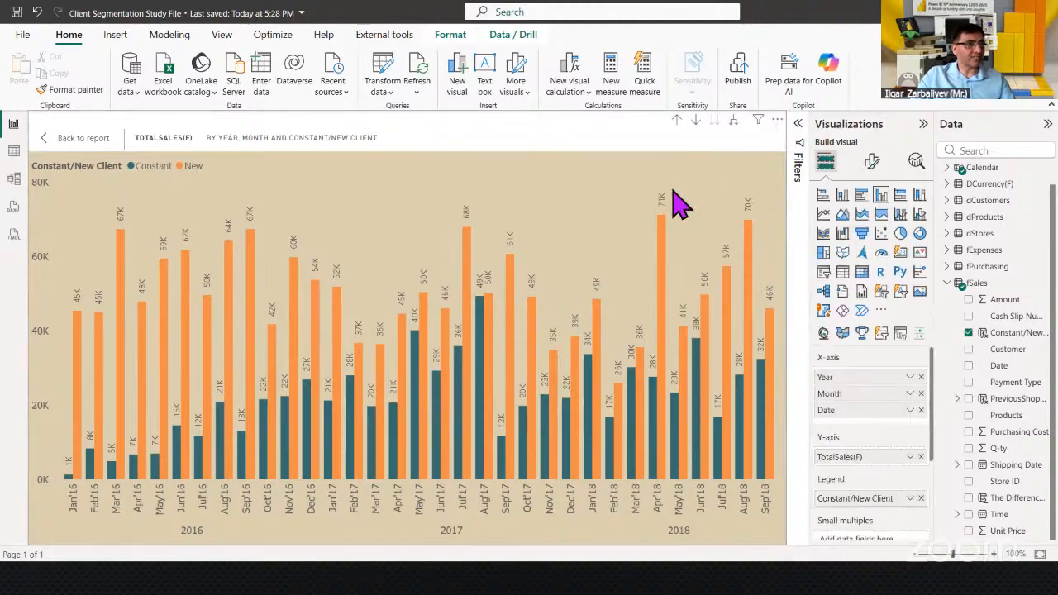
left_click(842, 196)
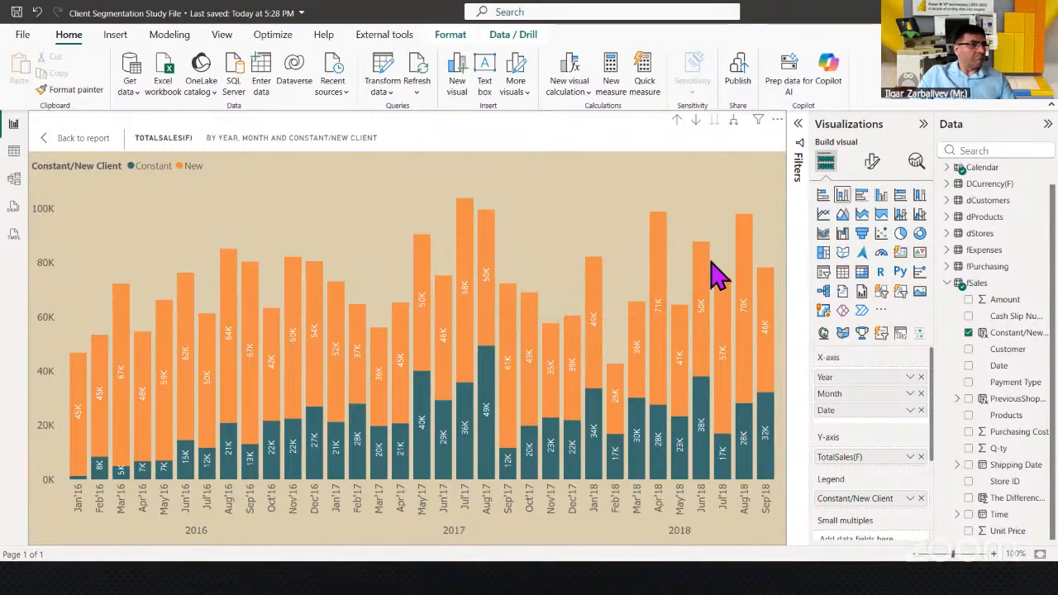
left_click(874, 161)
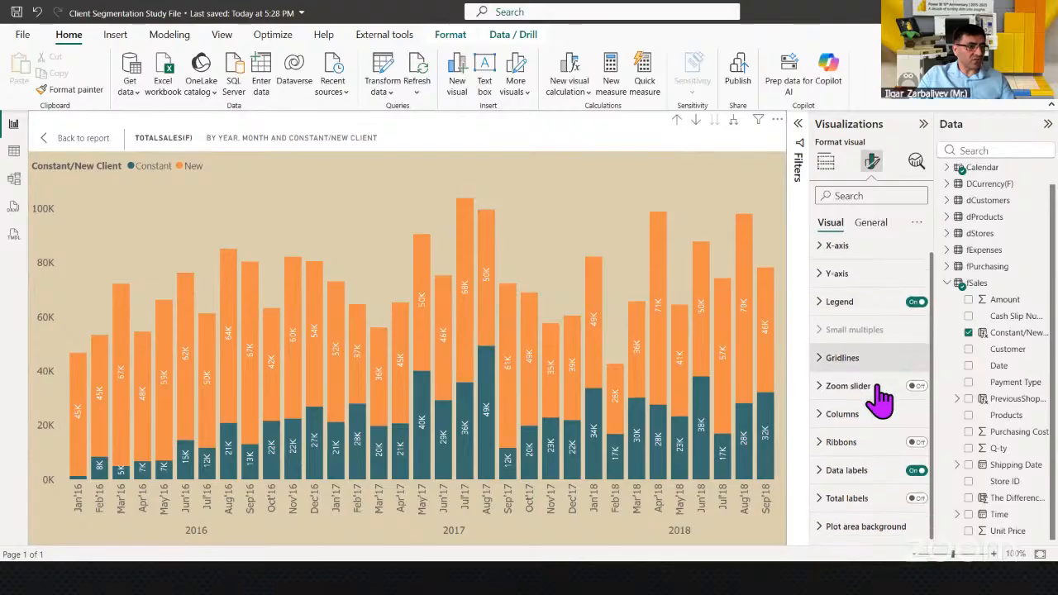
left_click(916, 471)
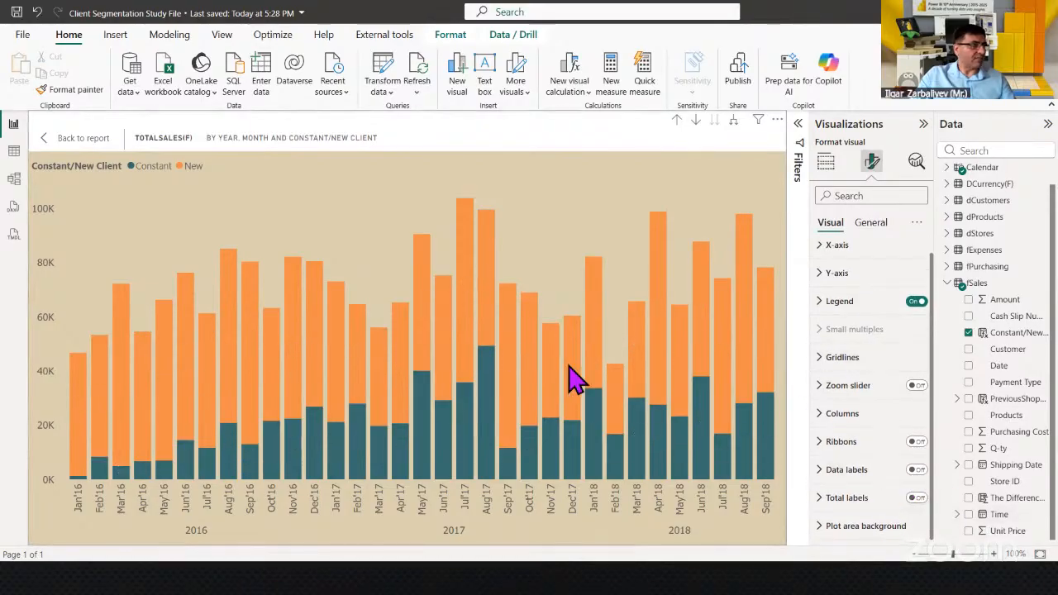
Convert the stacked columns to a 100% stacked column chart
left_click(825, 161)
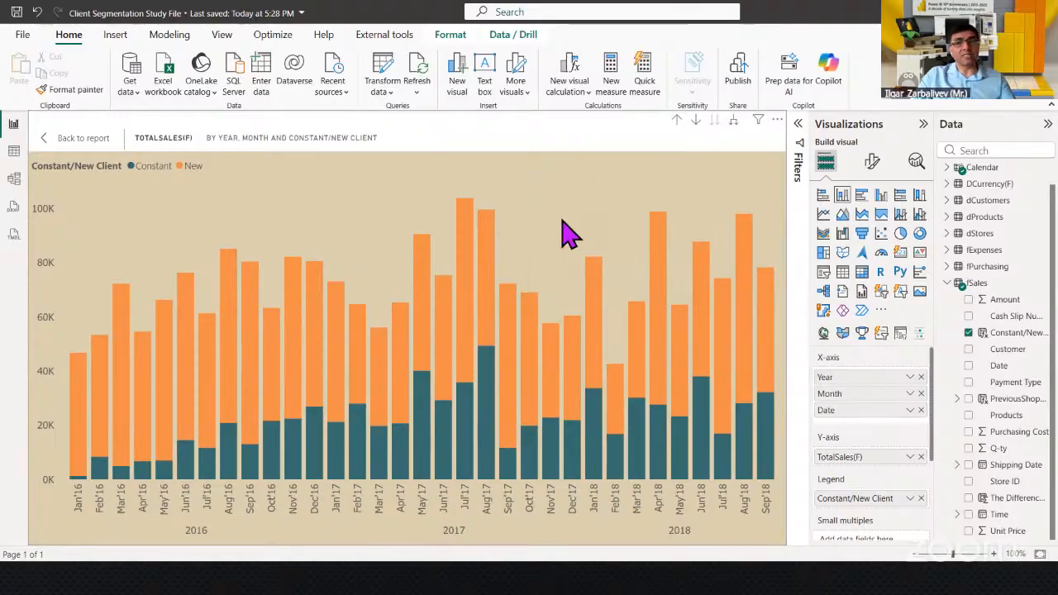
left_click(919, 199)
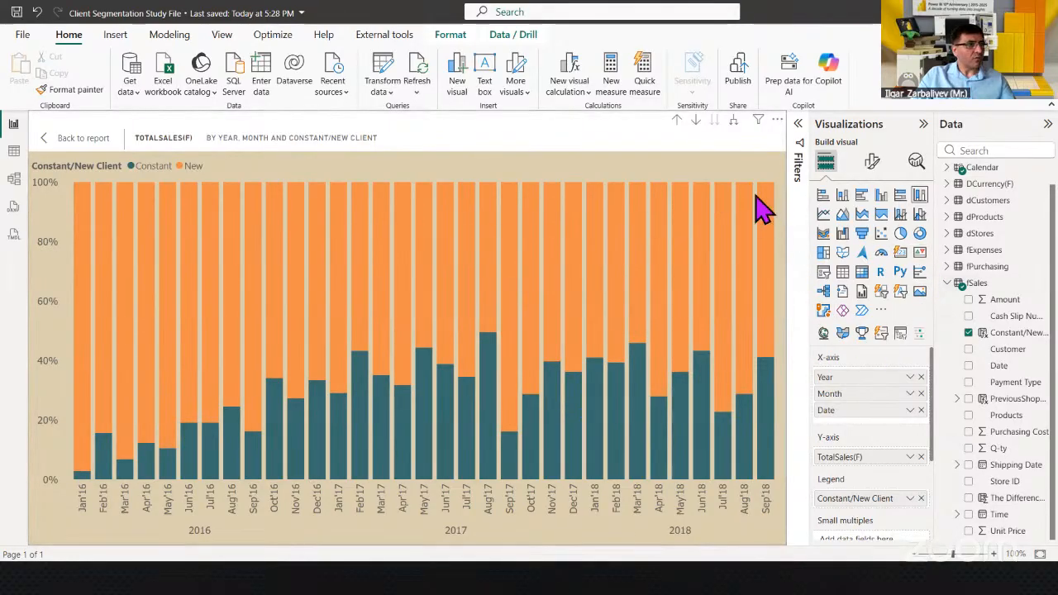
Sort the chart's Constant/New Client legend in descending order
left_click(777, 123)
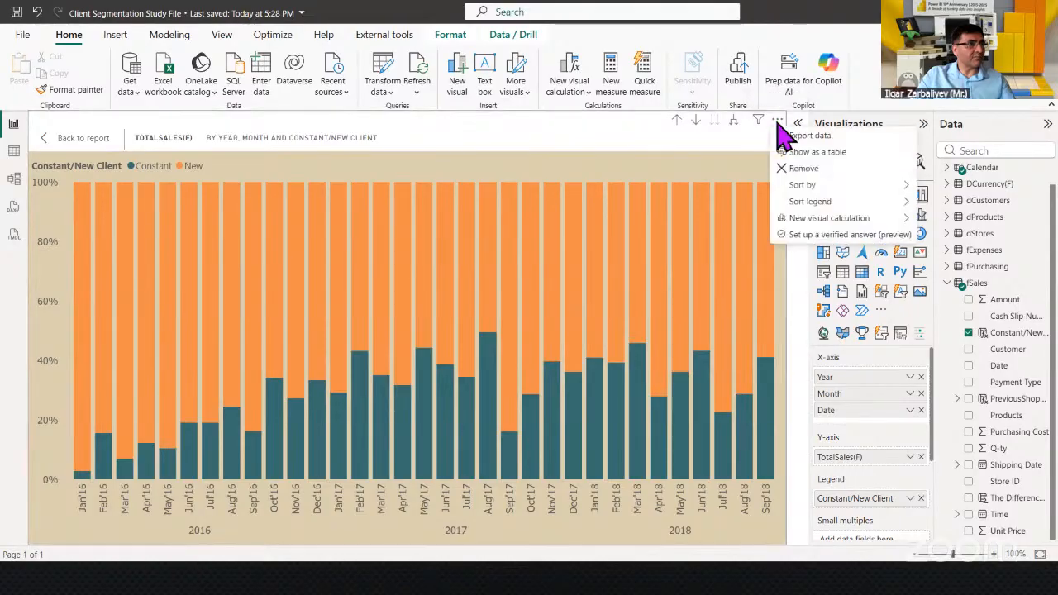
mouse_move(833, 204)
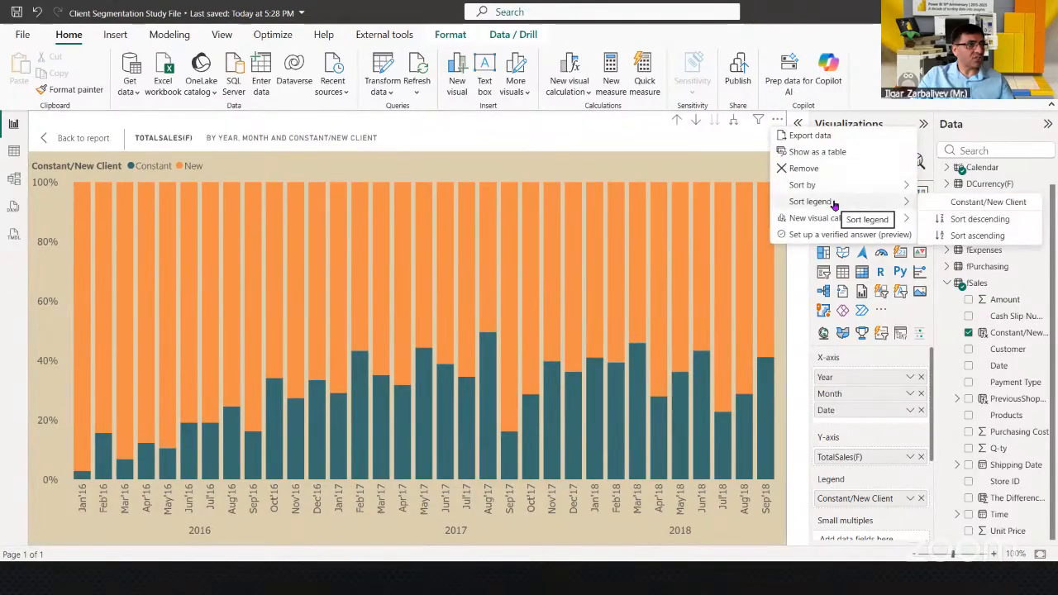
left_click(983, 219)
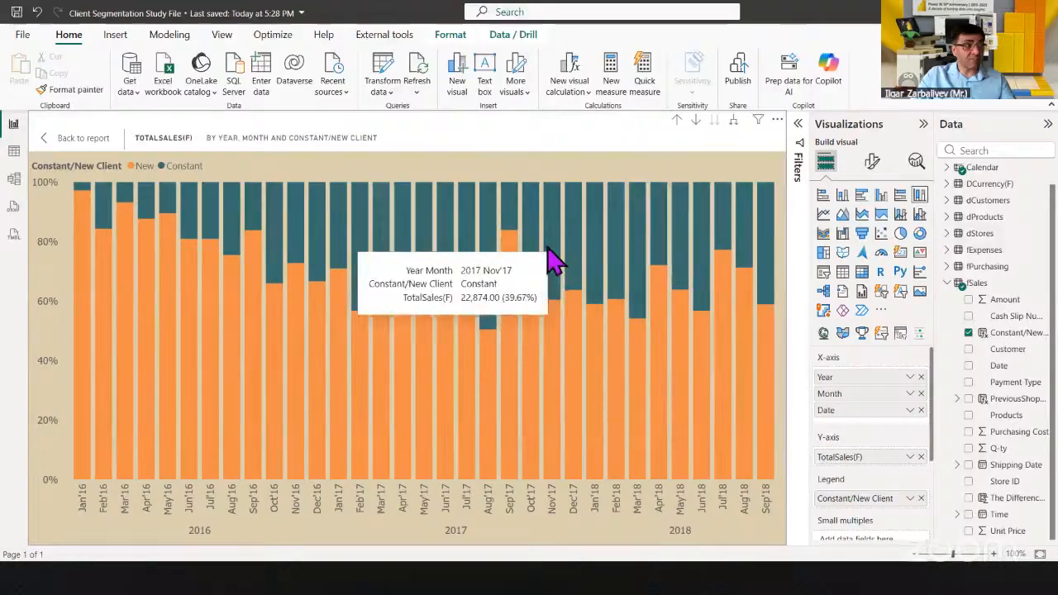
Turn on data labels for the 100% stacked column chart
mouse_move(510, 210)
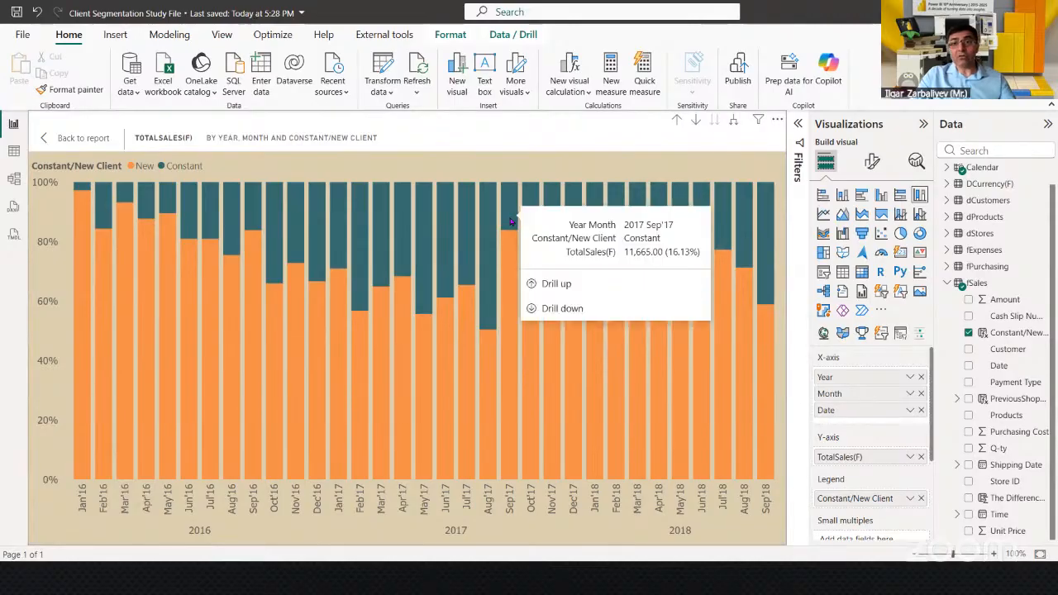
left_click(872, 161)
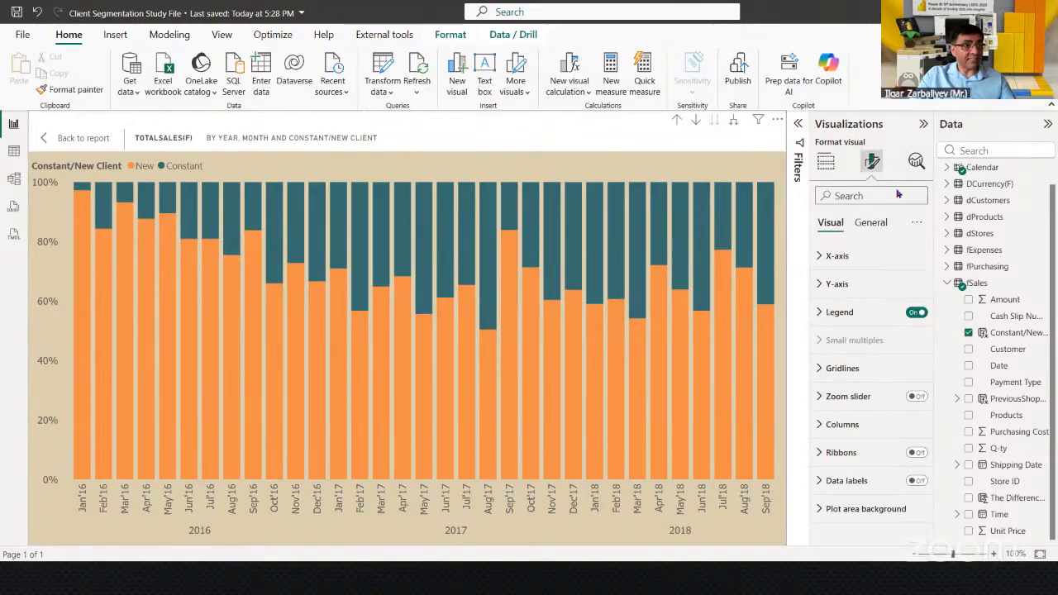
left_click(914, 481)
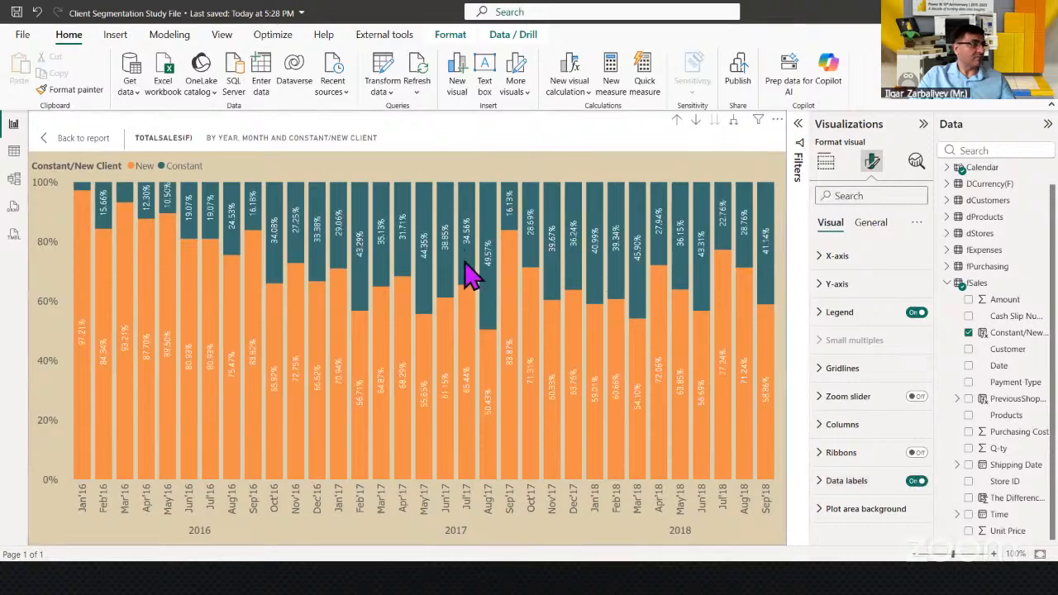